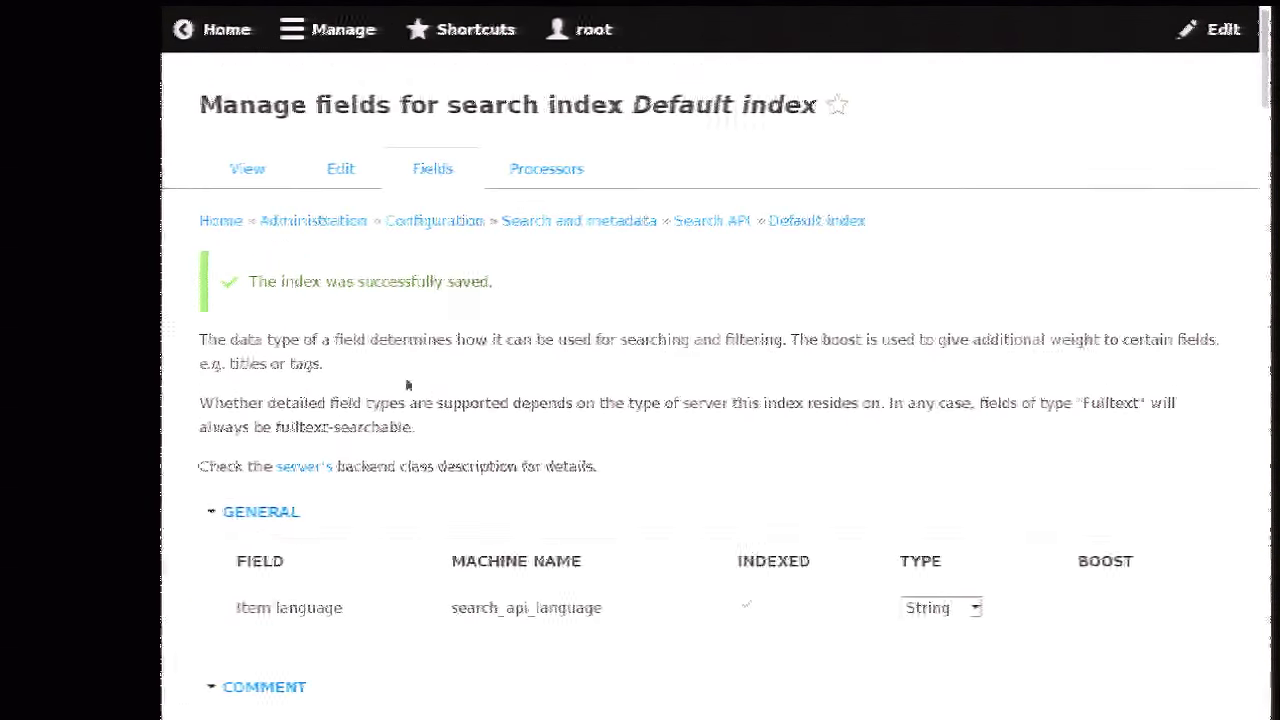
# Step: Examine the indexable field groups of the Default index, briefly collapsing and re-expanding the Comment and Content groups
pyautogui.scroll(-3, 480, 339)
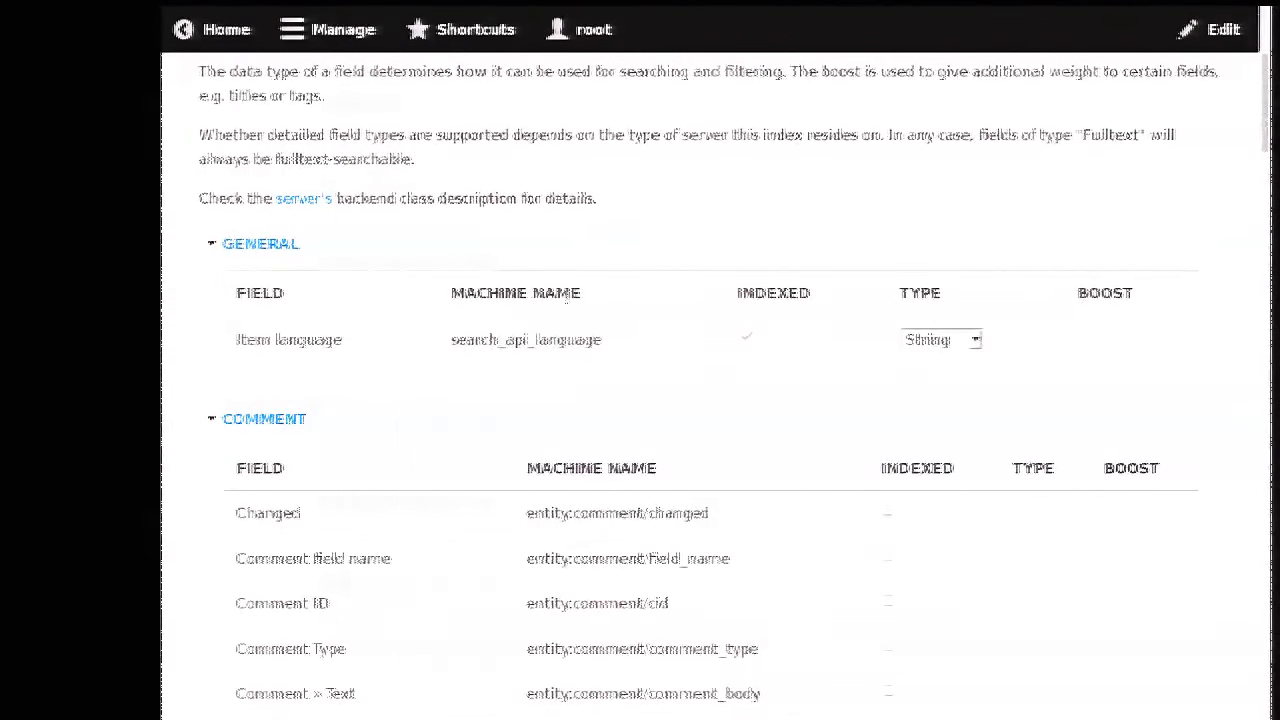
pyautogui.scroll(-2, 490, 300)
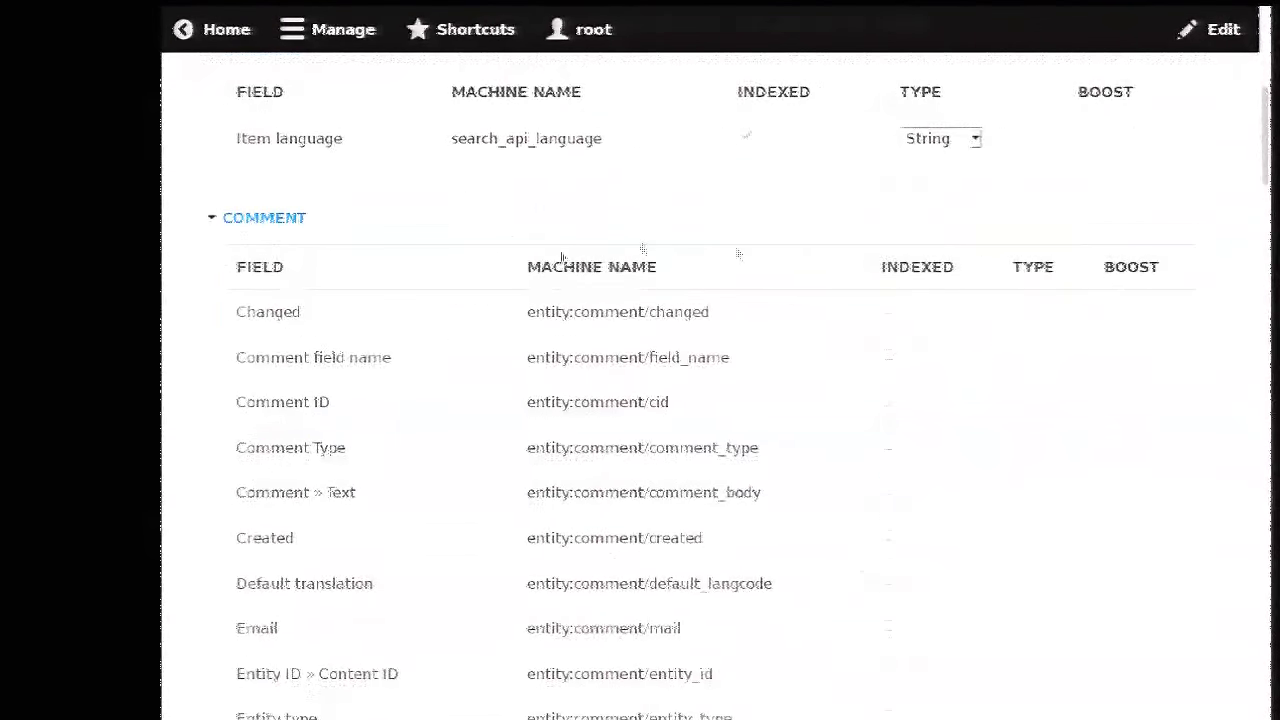
pyautogui.scroll(1, 340, 215)
pyautogui.scroll(1, 310, 255)
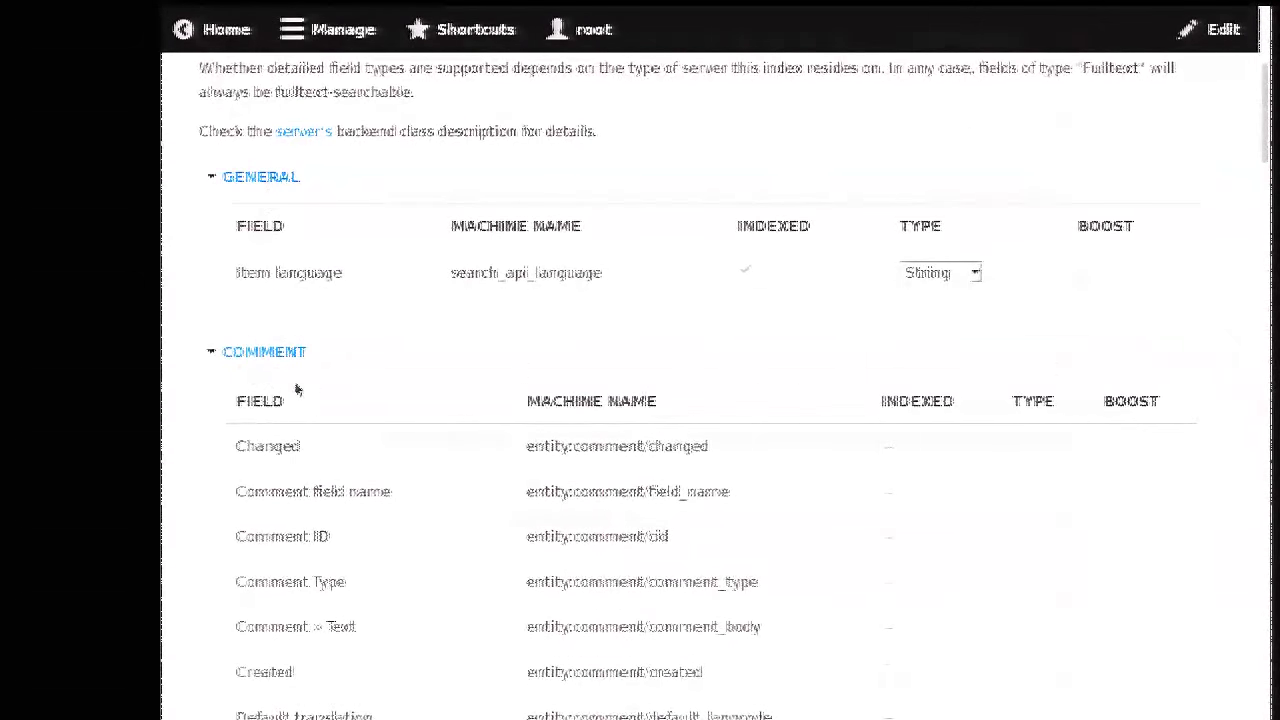
pyautogui.click(296, 354)
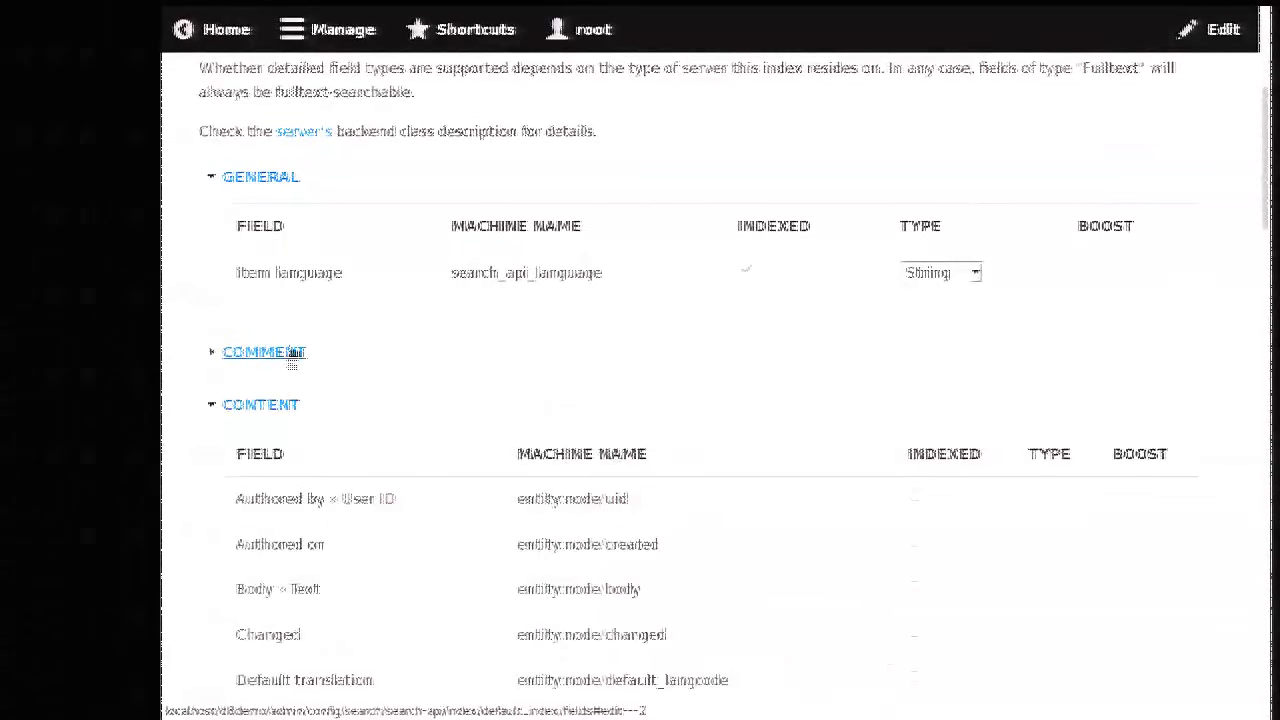
pyautogui.click(281, 406)
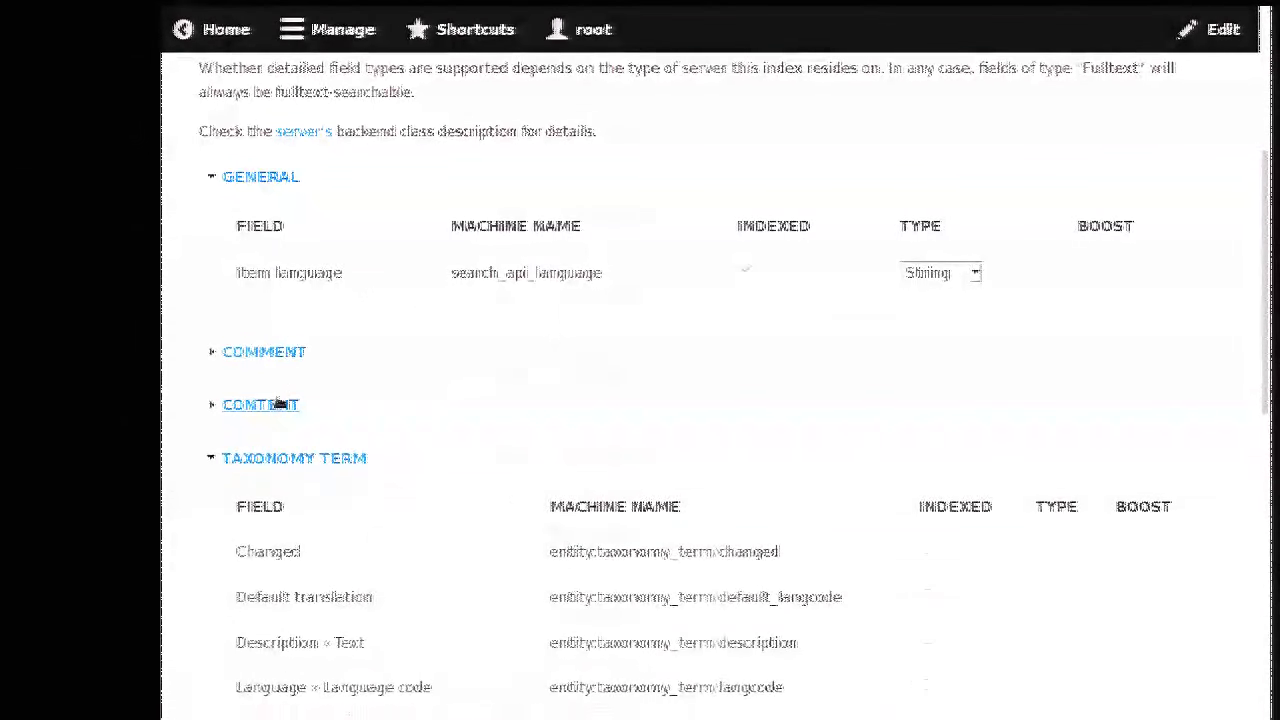
pyautogui.click(280, 403)
pyautogui.click(268, 354)
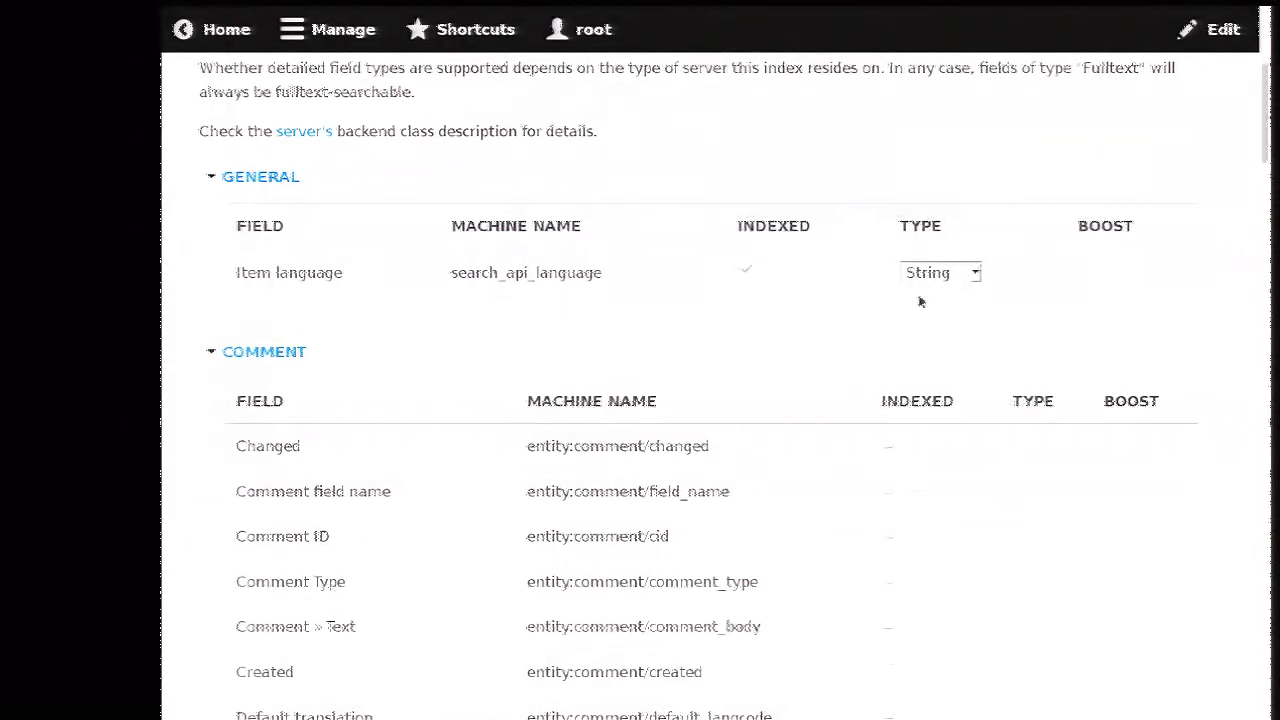
# Step: Index the comment fields Comment » Text and Subject, giving Subject the type Fulltext and a boost of 8.0
pyautogui.scroll(-4, 811, 315)
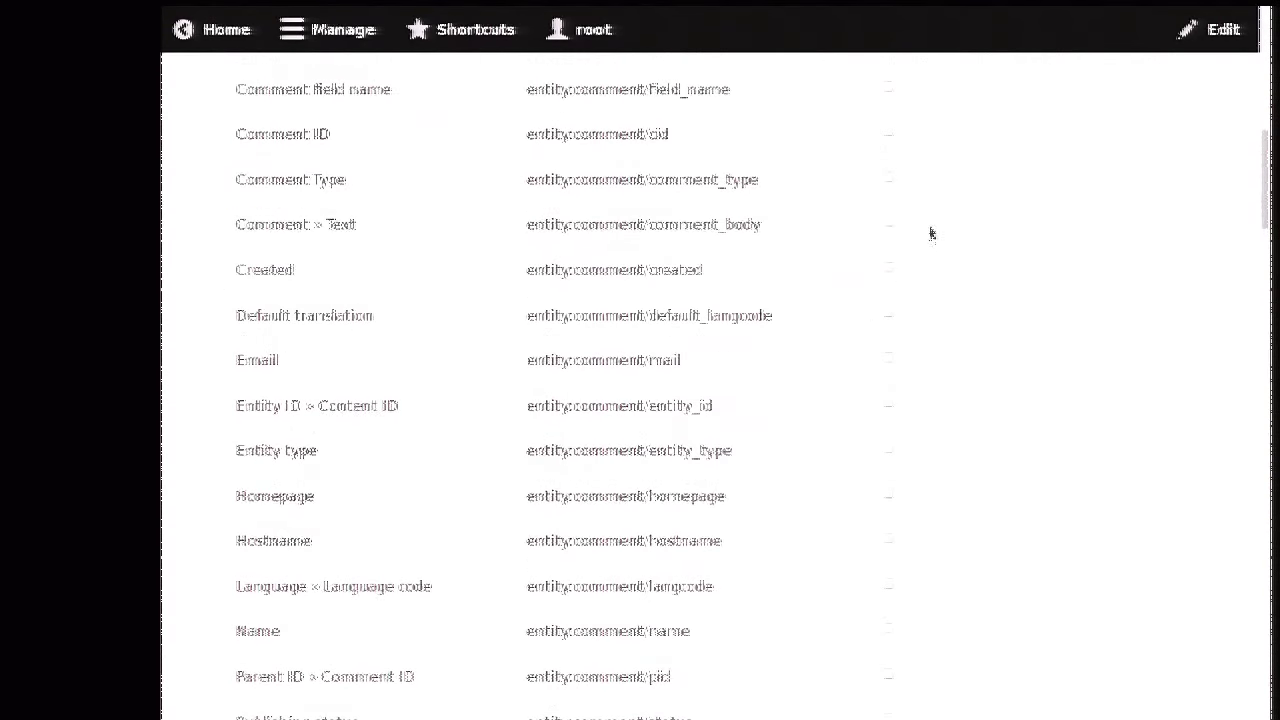
pyautogui.click(888, 224)
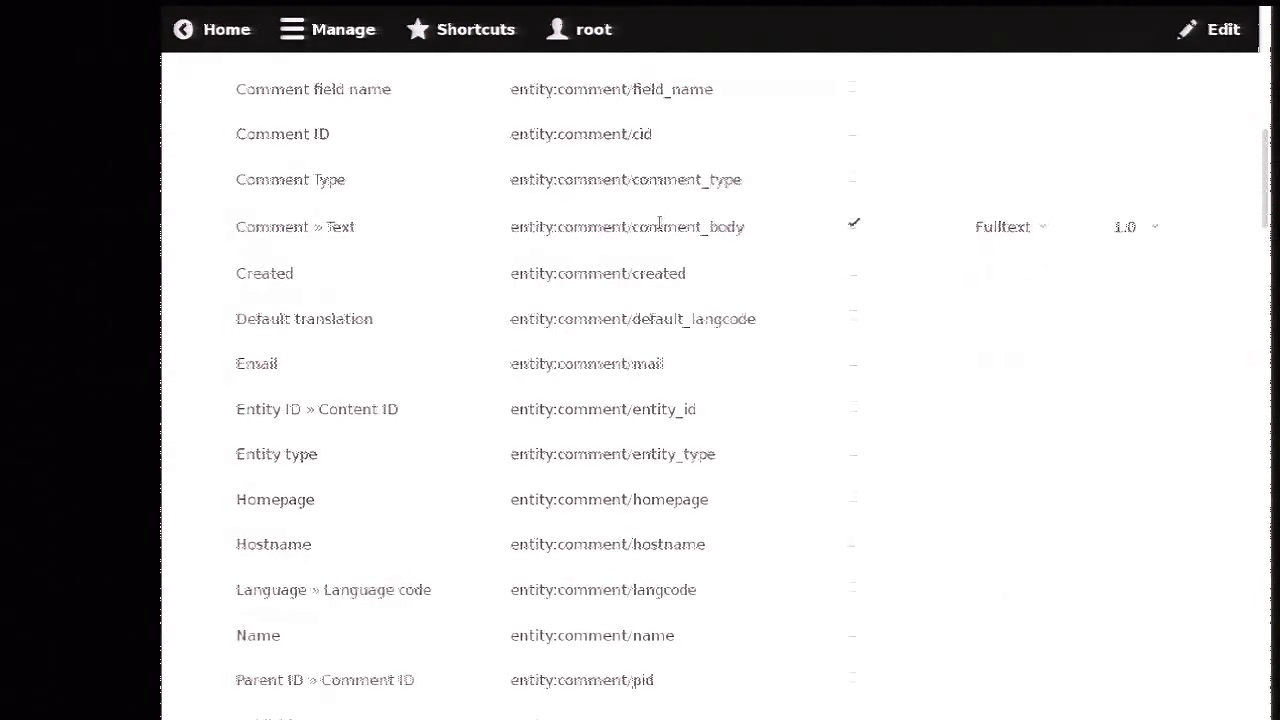
pyautogui.scroll(-3, 720, 280)
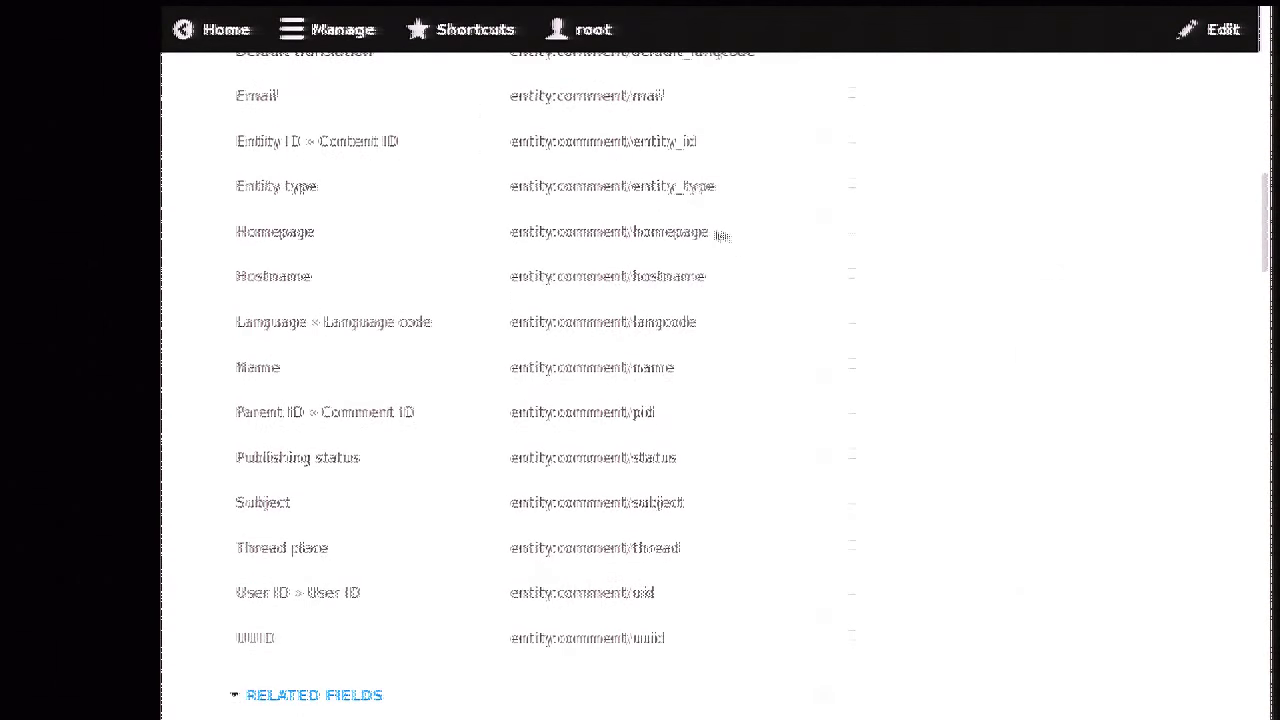
pyautogui.scroll(-1, 717, 240)
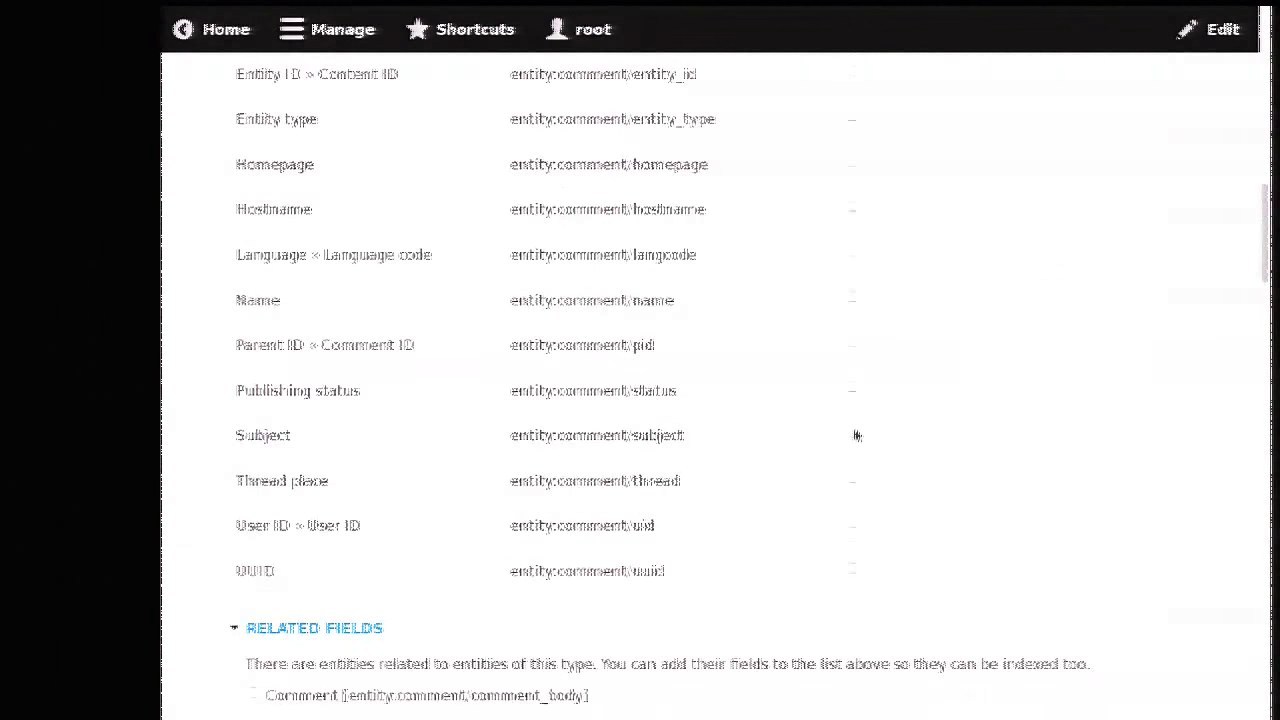
pyautogui.click(853, 434)
pyautogui.click(1005, 437)
pyautogui.click(1002, 460)
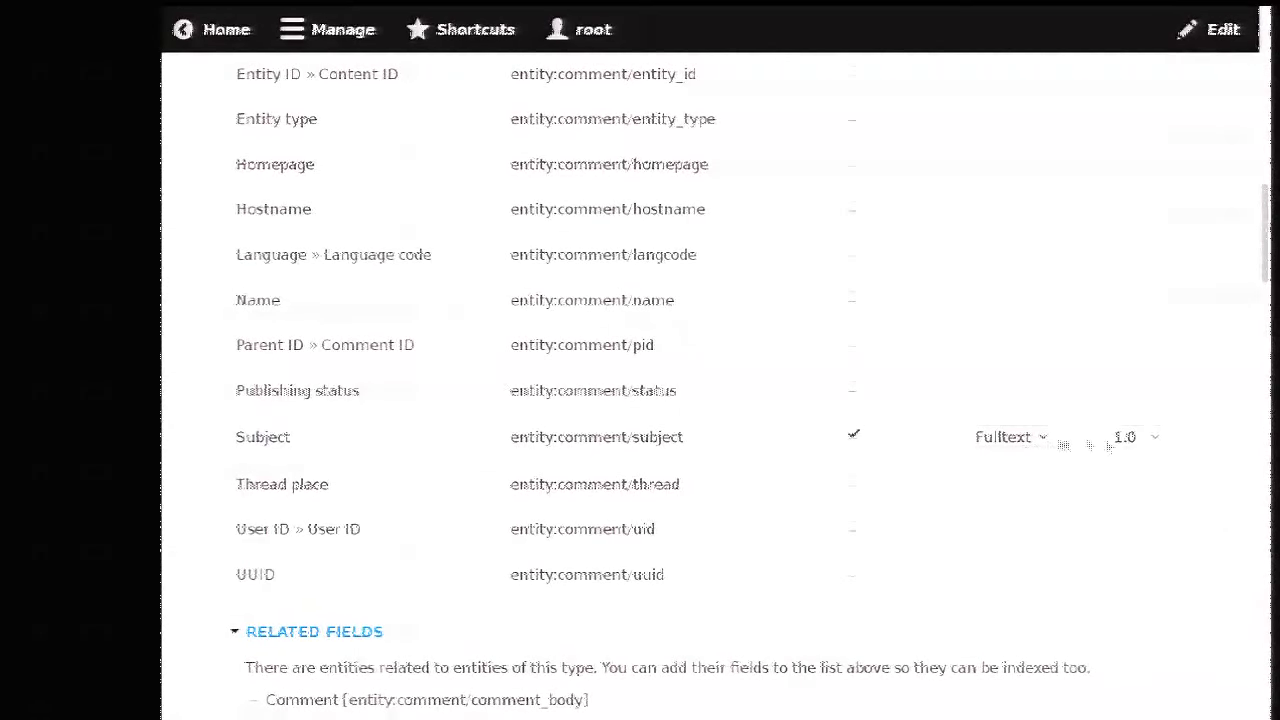
pyautogui.click(1133, 437)
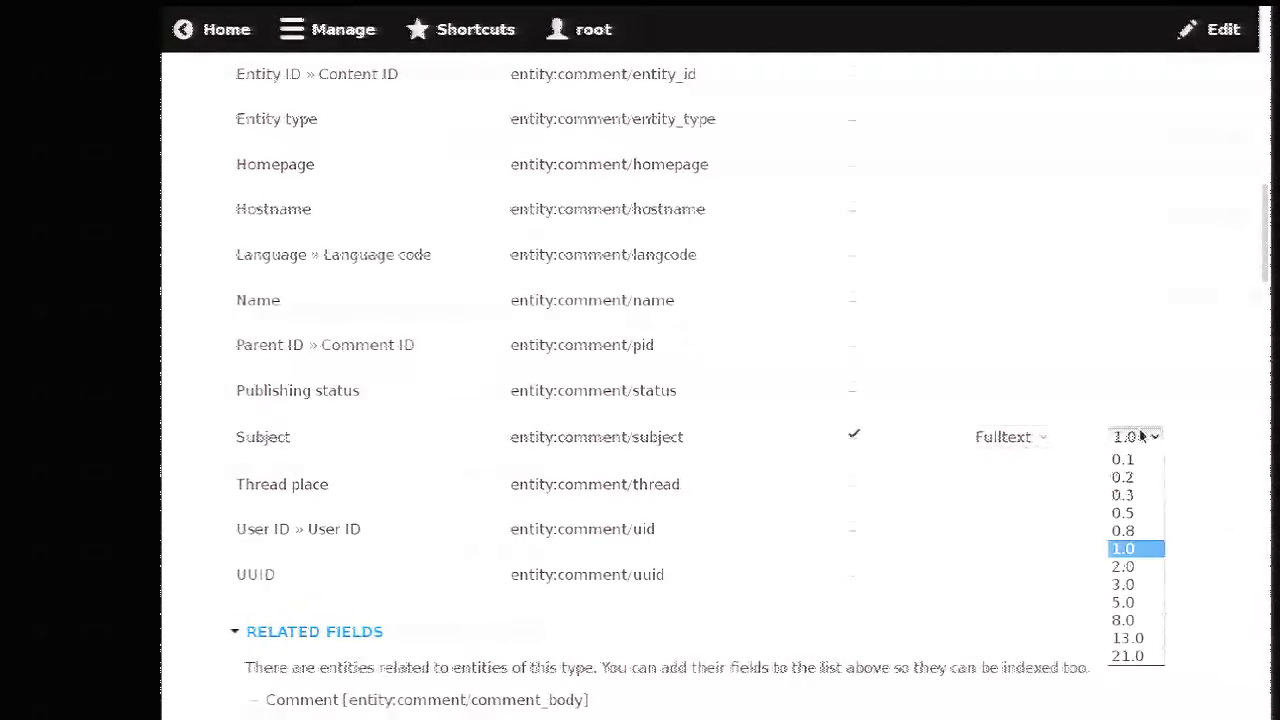
pyautogui.click(1130, 620)
# Step: Review the data type and boost options offered for the comment Subject field
pyautogui.scroll(-1, 565, 426)
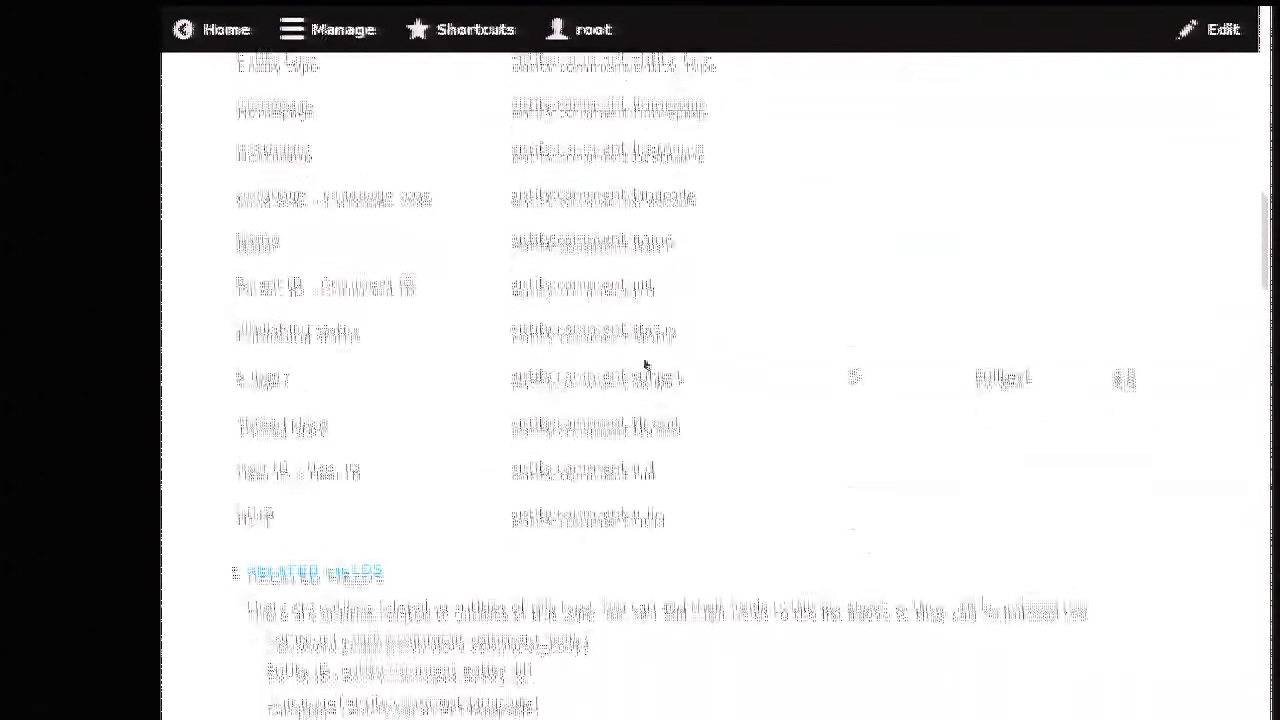
pyautogui.scroll(-1, 940, 320)
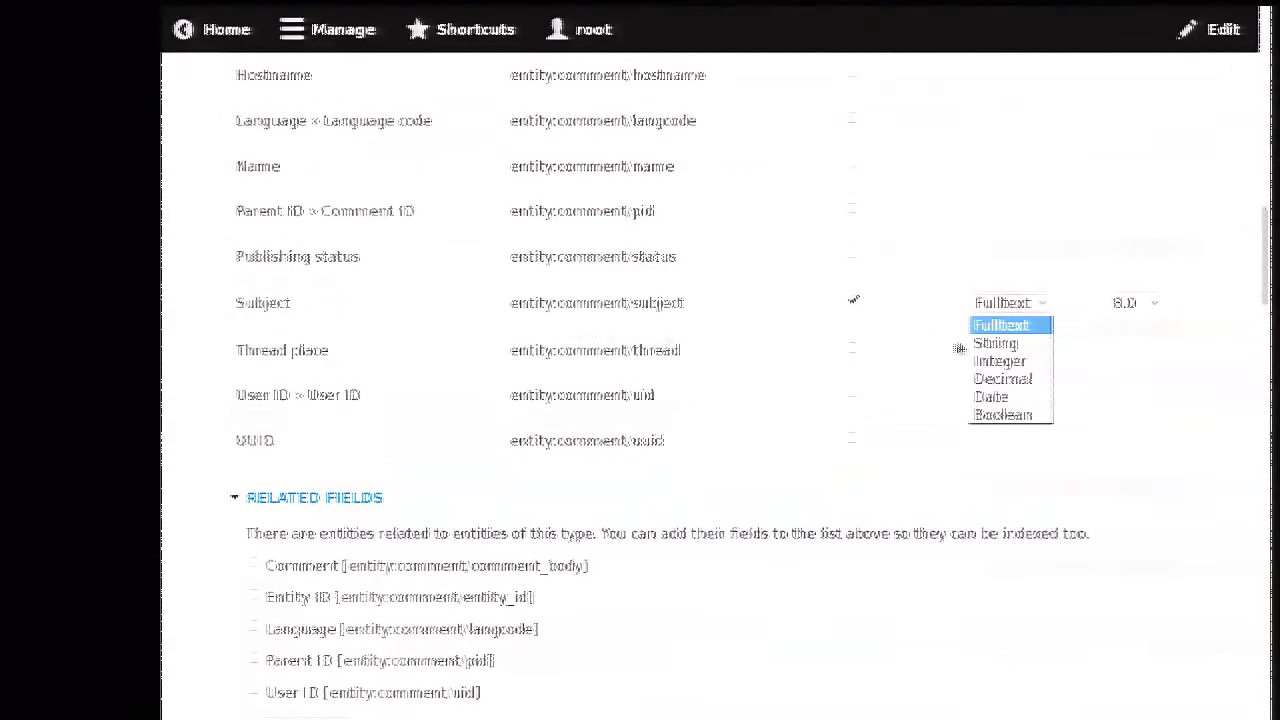
pyautogui.click(989, 334)
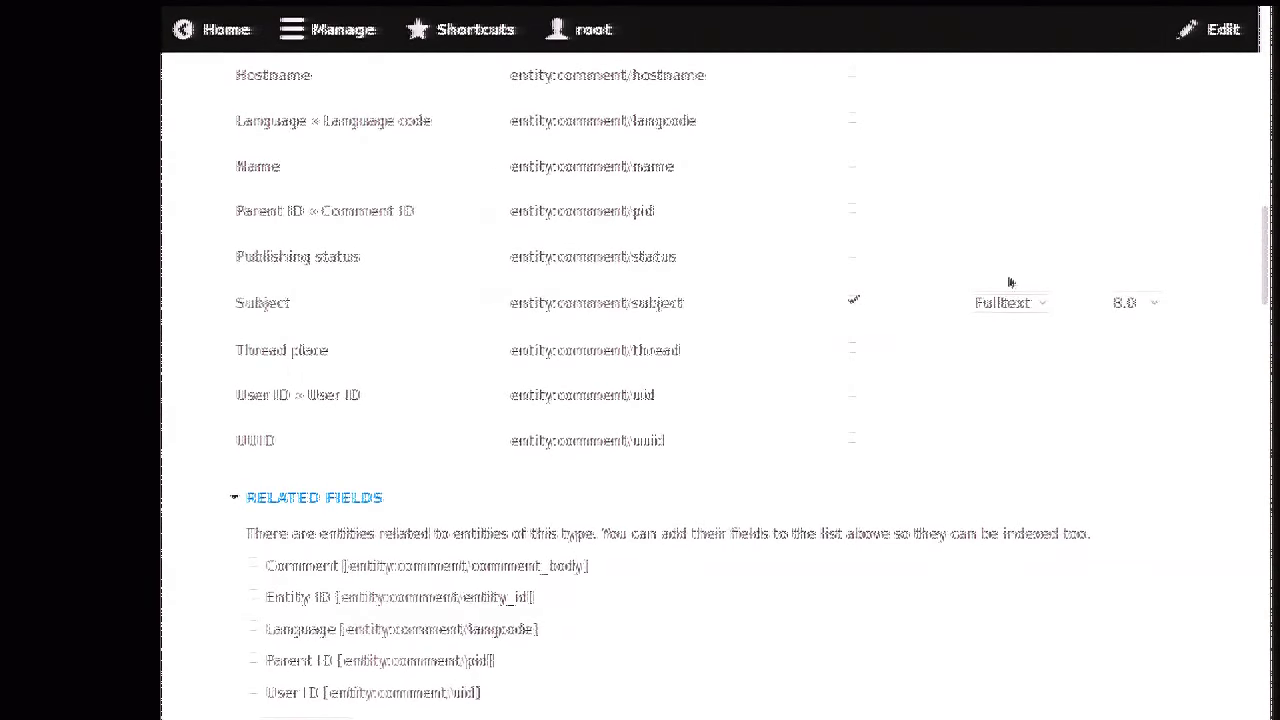
pyautogui.click(1131, 303)
pyautogui.click(1128, 314)
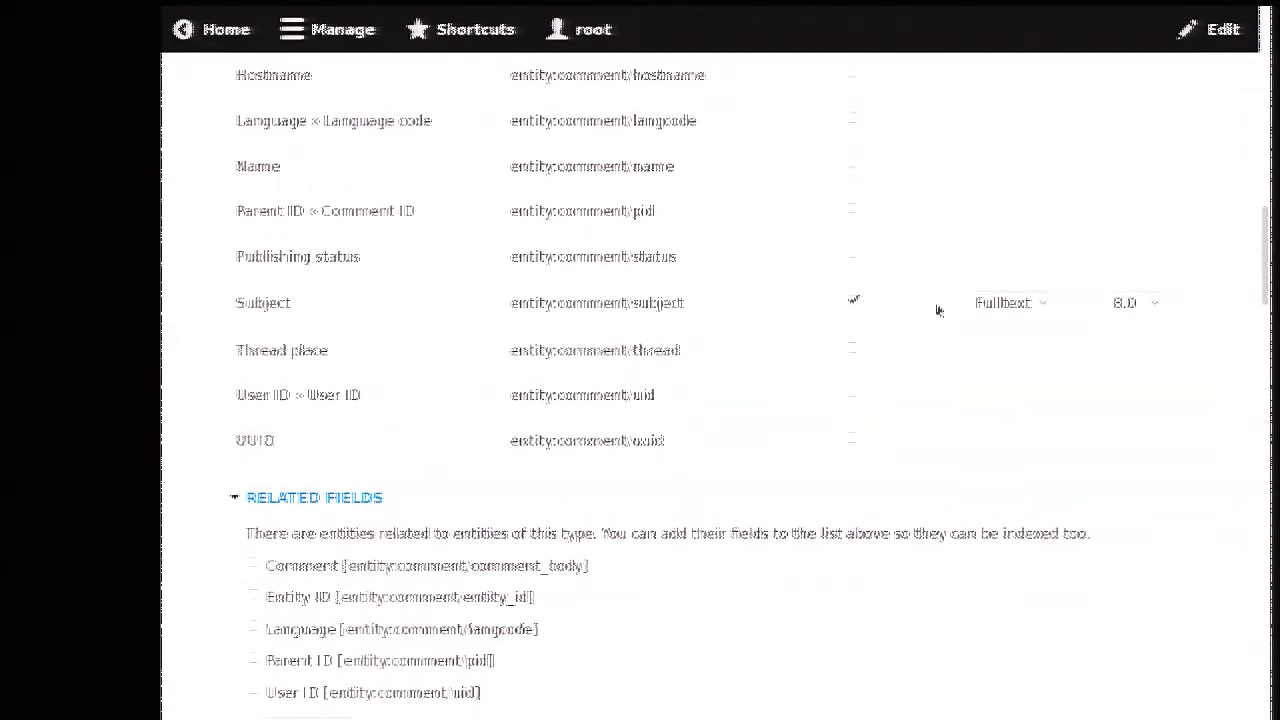
# Step: Add the related fields of the comment's User ID [entity:comment/uid] to the list of indexable comment fields
pyautogui.scroll(-3, 540, 323)
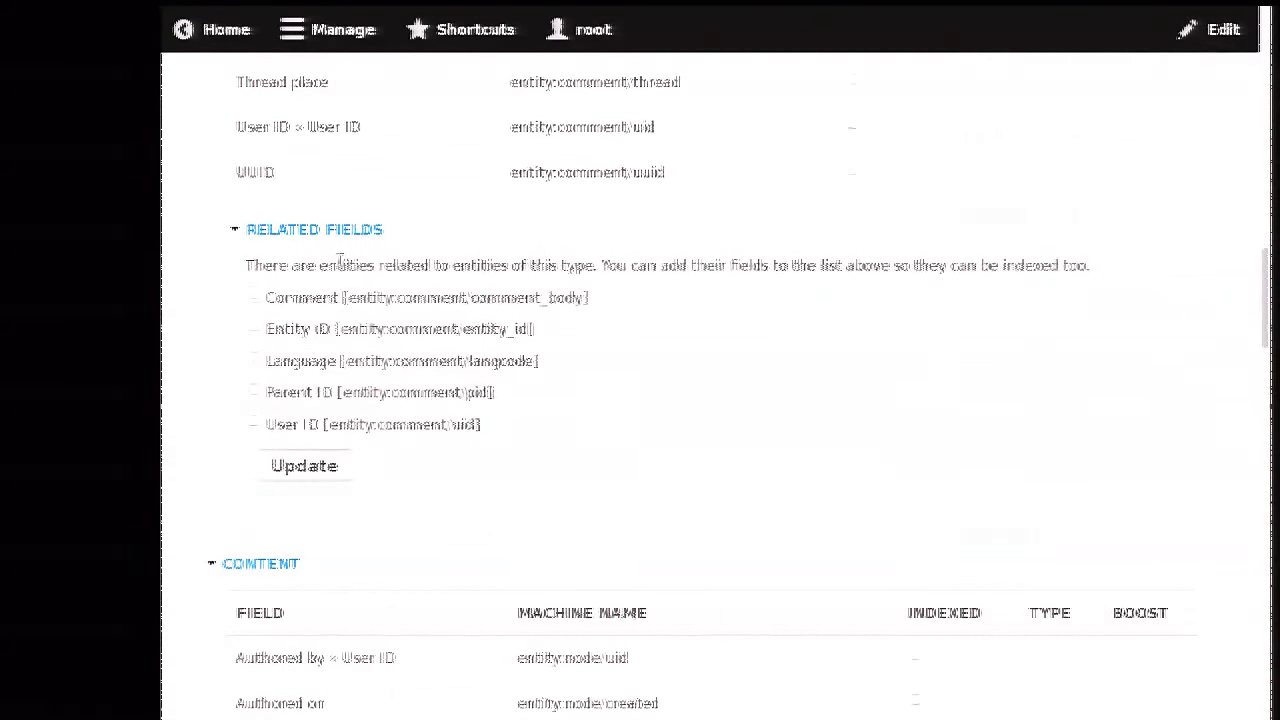
pyautogui.scroll(-3, 330, 290)
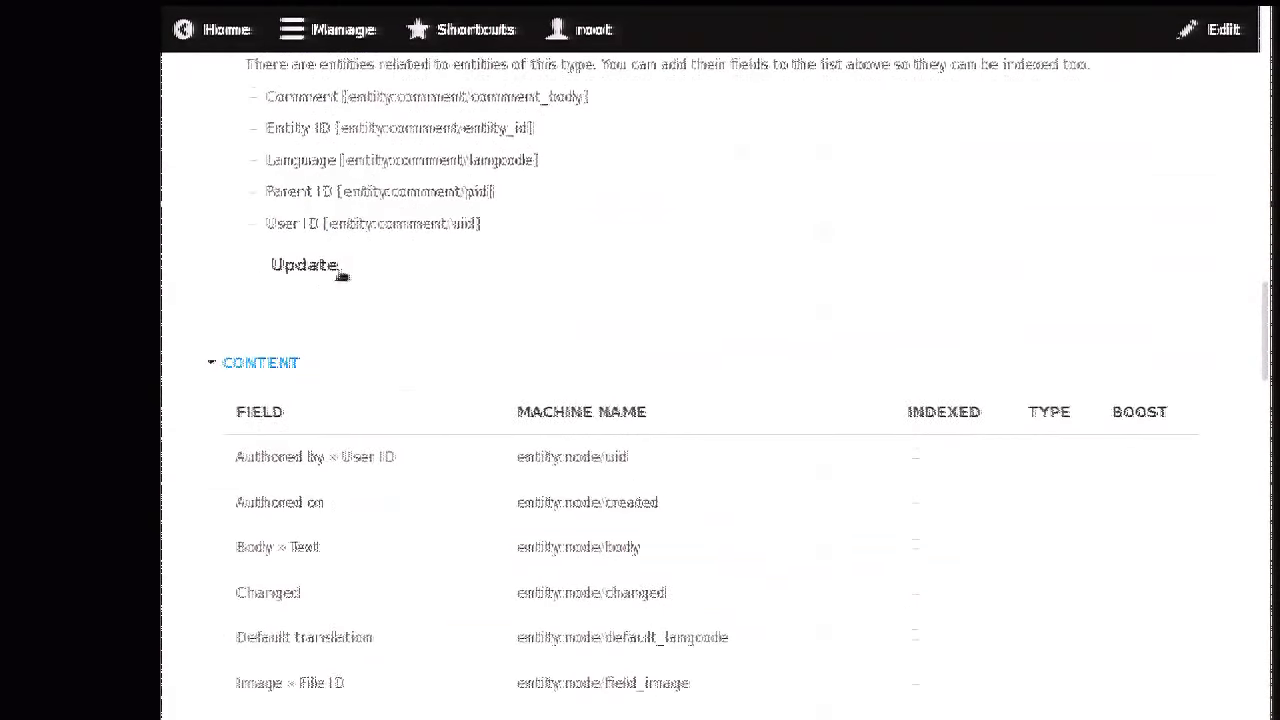
pyautogui.scroll(3, 344, 250)
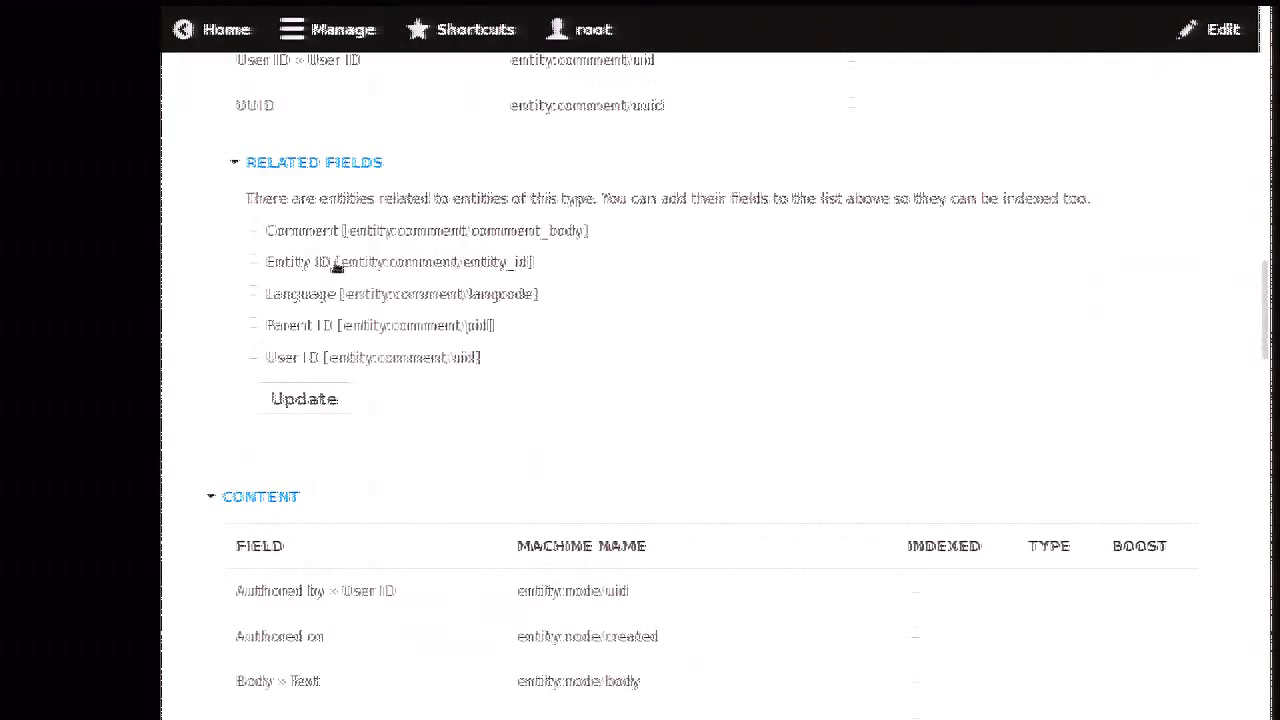
pyautogui.click(288, 357)
pyautogui.click(303, 398)
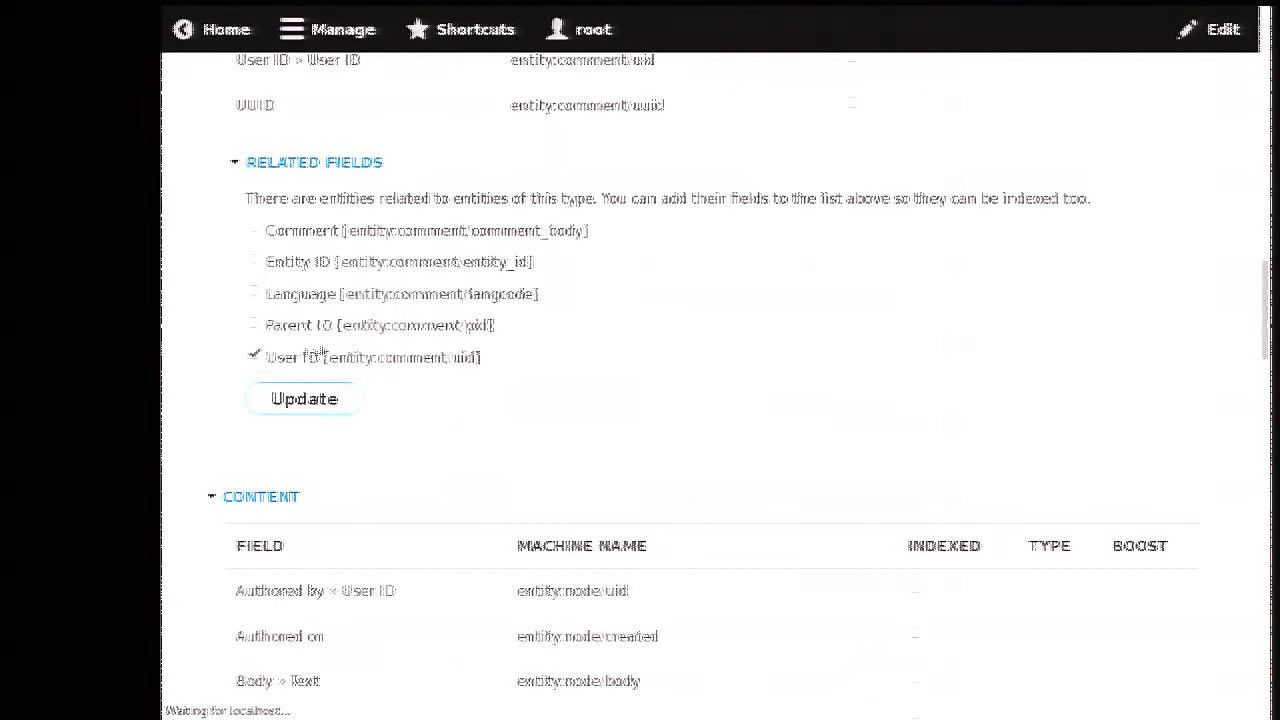
# Step: Include the comment's User ID » User [entity:comment/uid:entity] related fields and update the field list
pyautogui.scroll(-5, 418, 290)
pyautogui.scroll(-6, 391, 265)
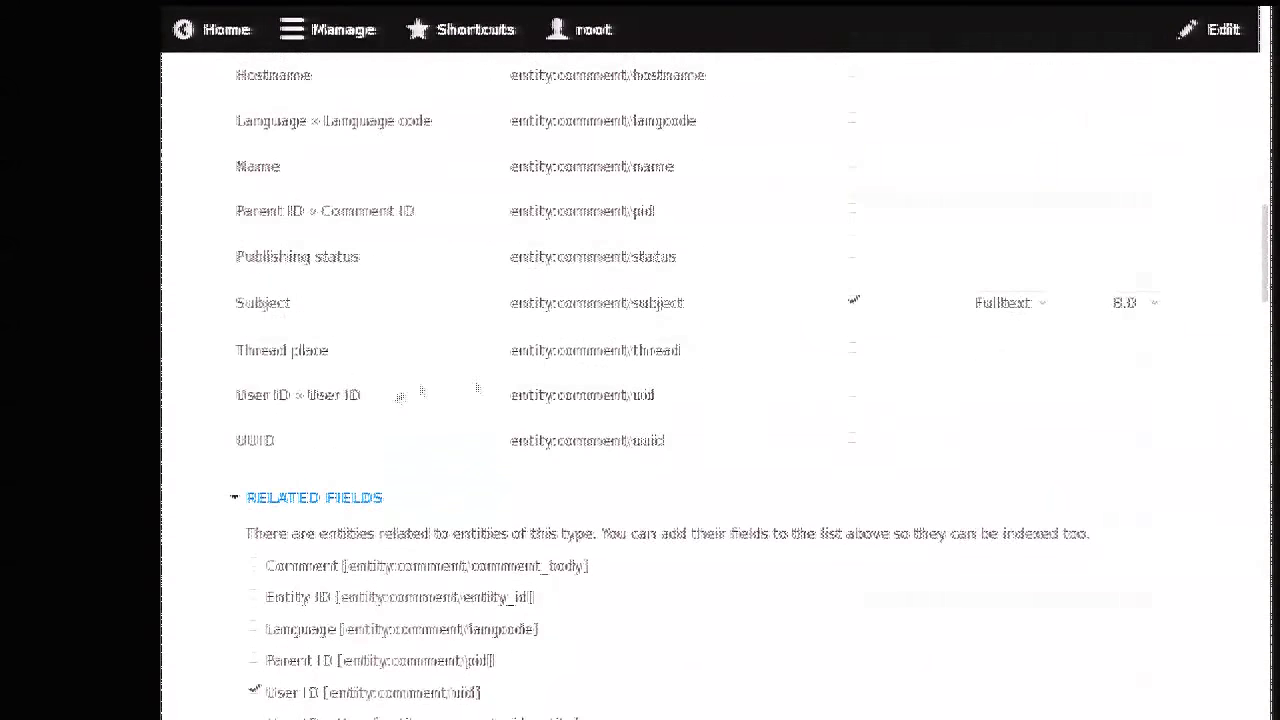
pyautogui.scroll(-2, 348, 473)
pyautogui.click(312, 523)
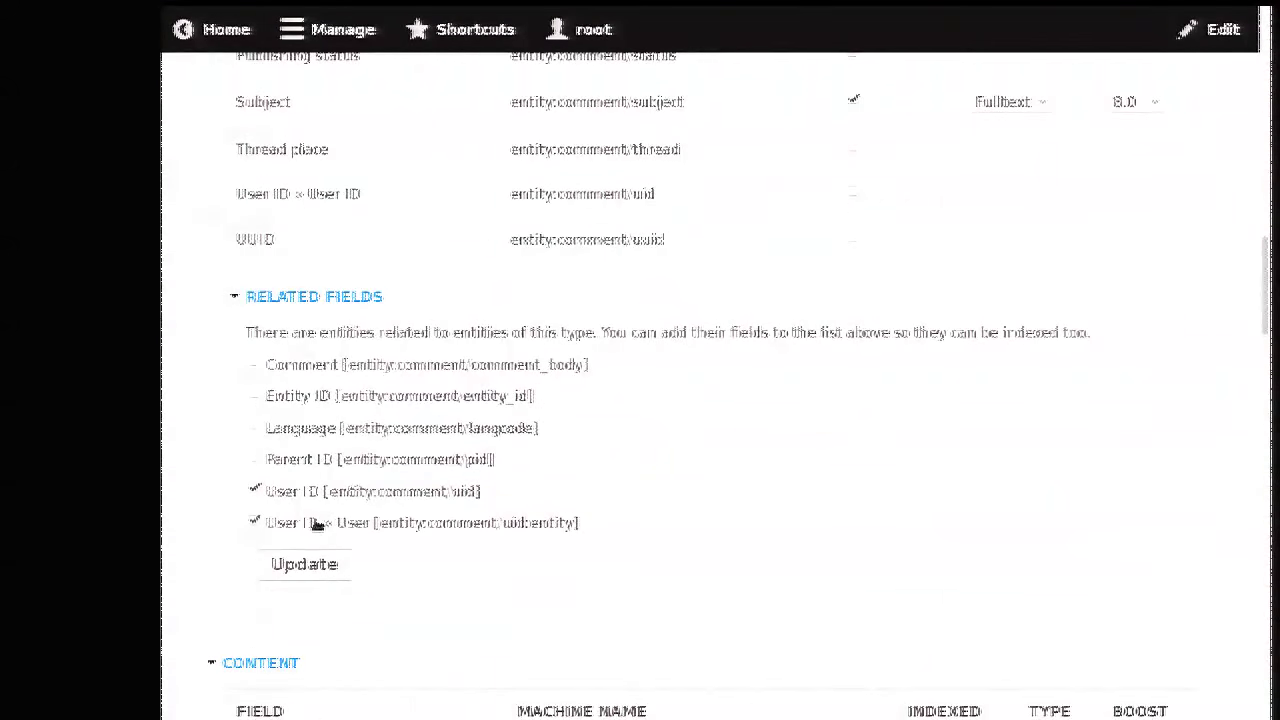
pyautogui.click(318, 563)
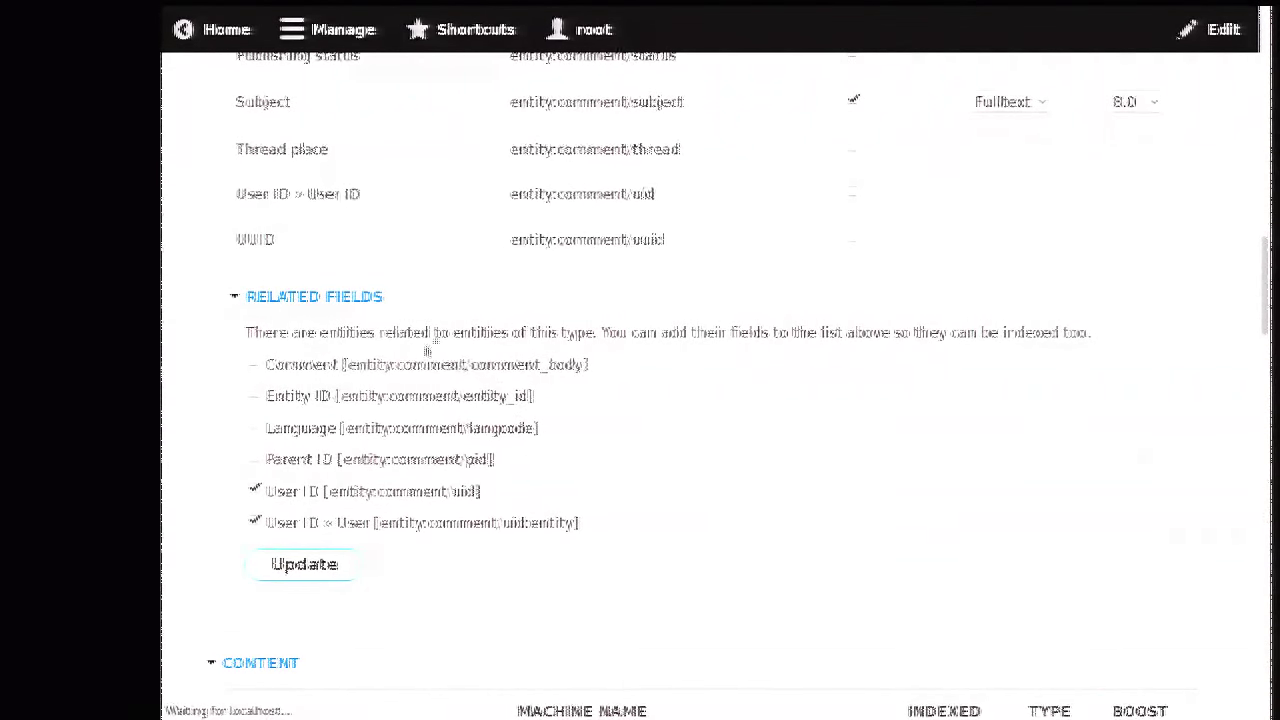
# Step: Examine the User ID » User fields in the comment field list
pyautogui.scroll(-10, 350, 330)
pyautogui.scroll(-4, 340, 335)
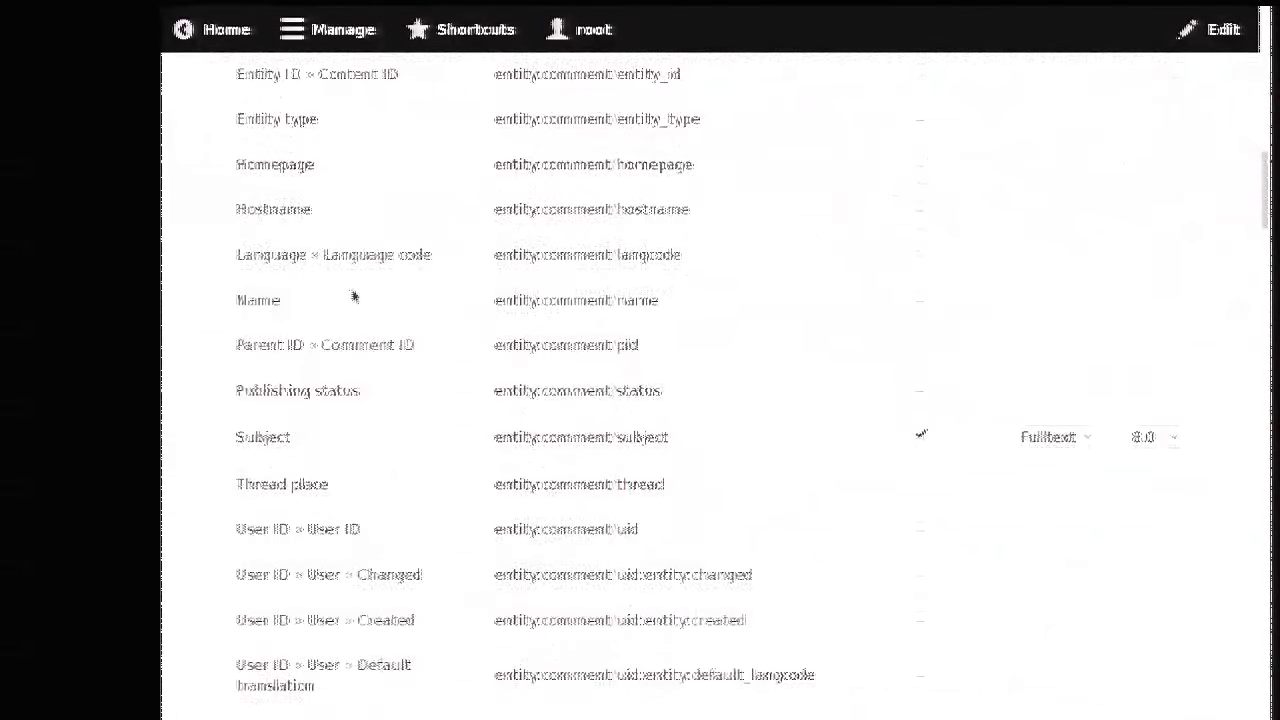
pyautogui.scroll(-2, 380, 261)
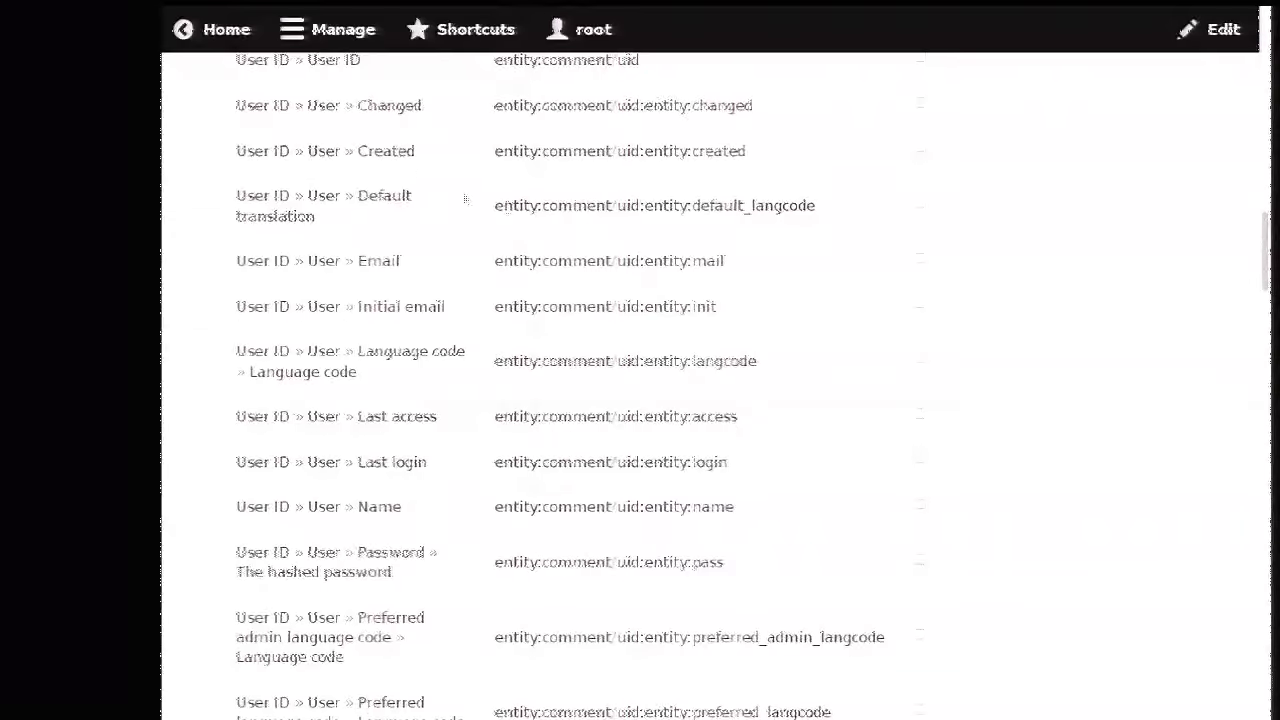
pyautogui.scroll(1, 590, 280)
pyautogui.scroll(3, 586, 251)
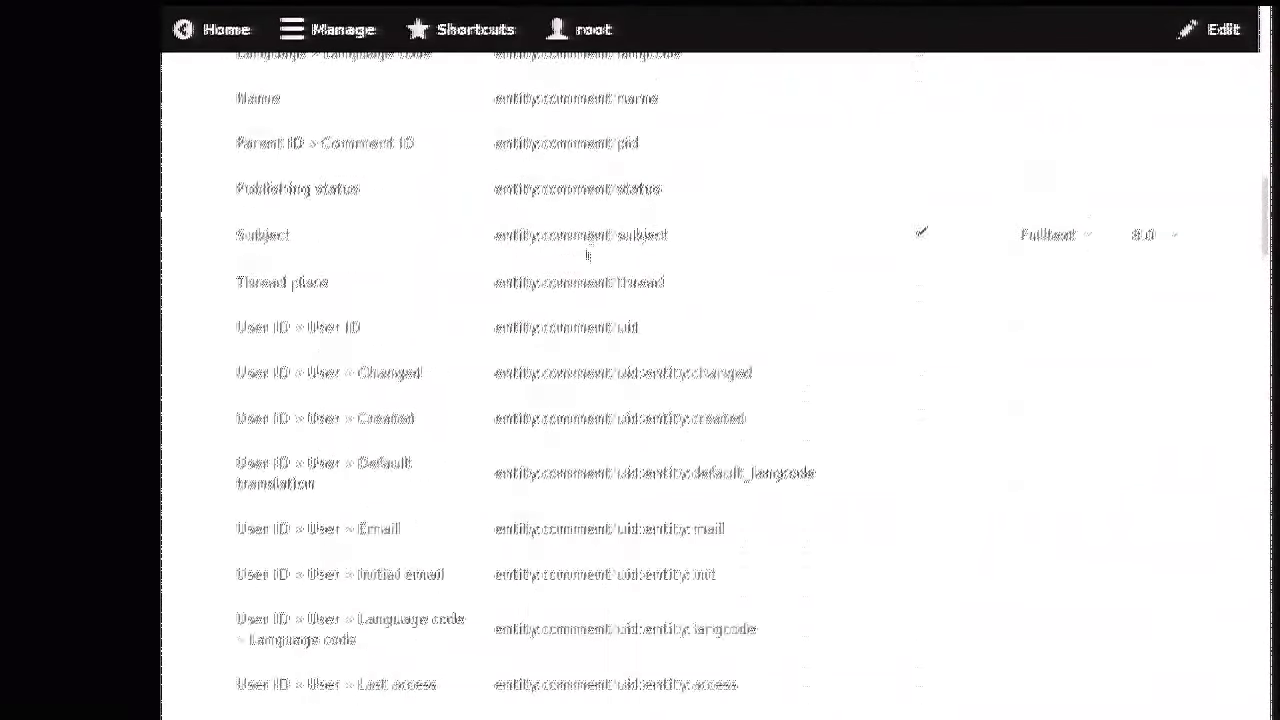
pyautogui.scroll(-2, 765, 284)
pyautogui.scroll(-4, 686, 298)
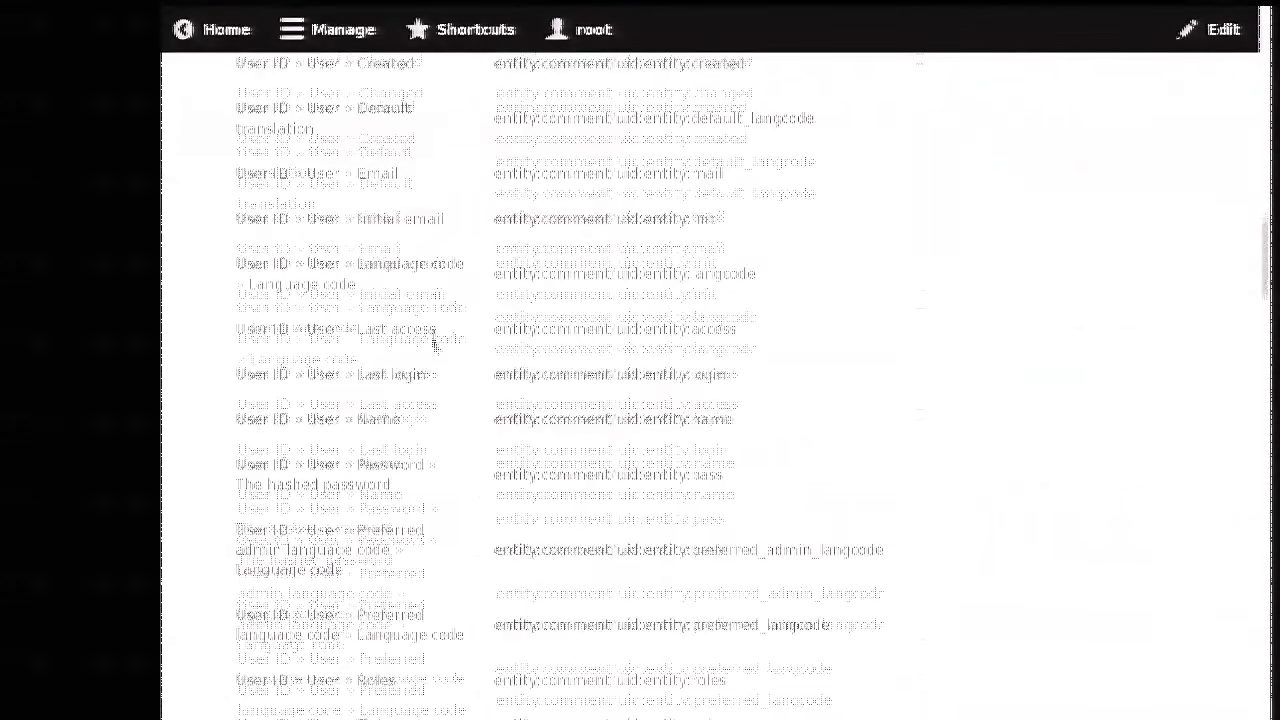
pyautogui.scroll(-7, 563, 400)
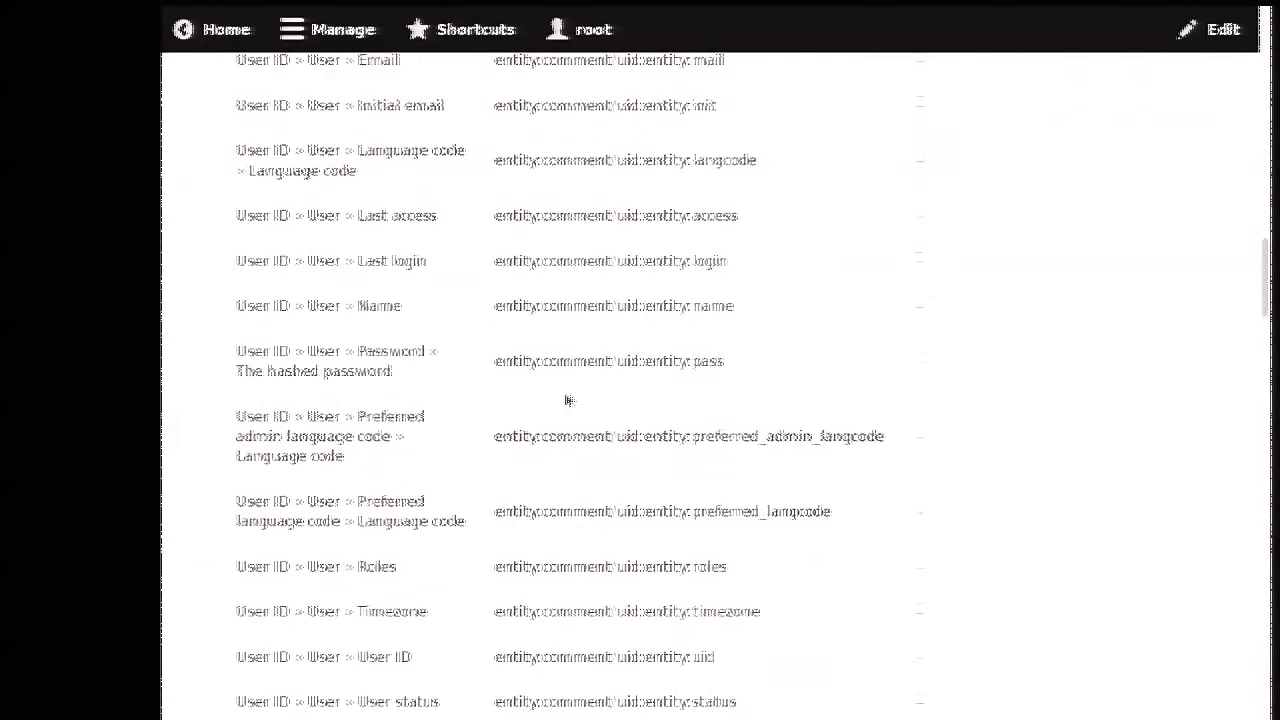
# Step: Index the content fields Body » Text and Title, setting Title to type Fulltext with a boost of 8.0
pyautogui.scroll(-5, 492, 238)
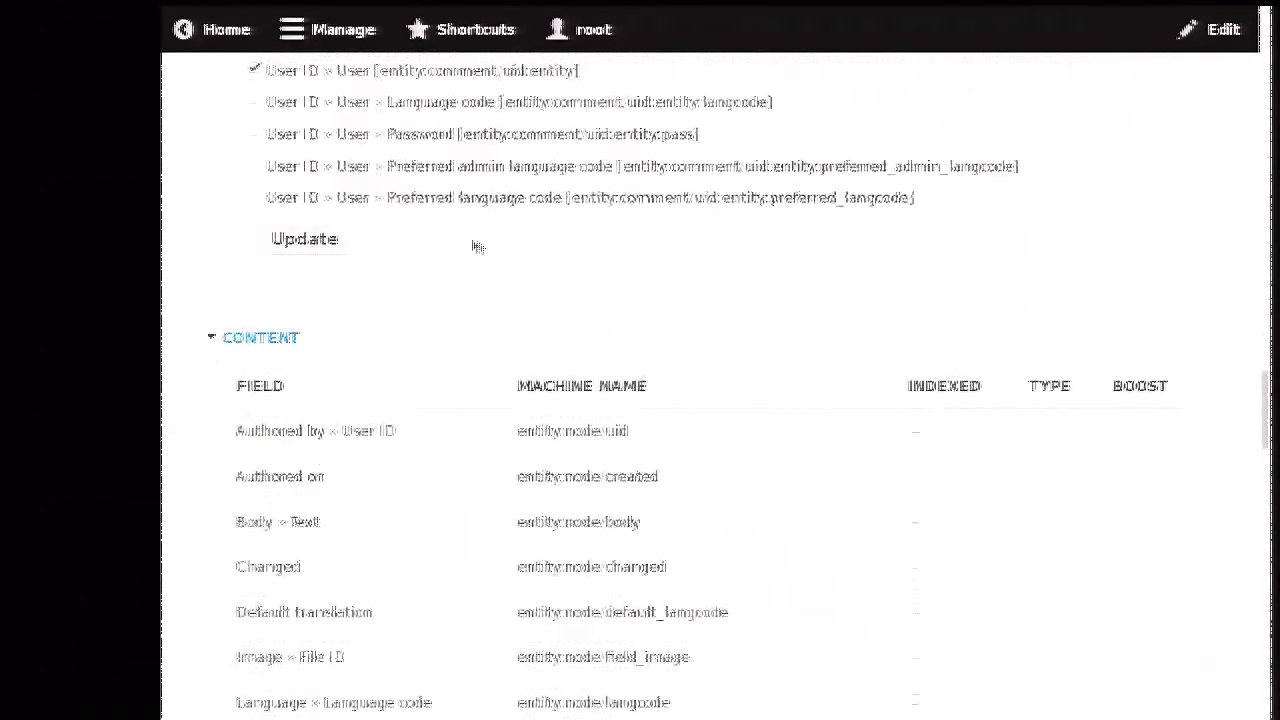
pyautogui.click(915, 322)
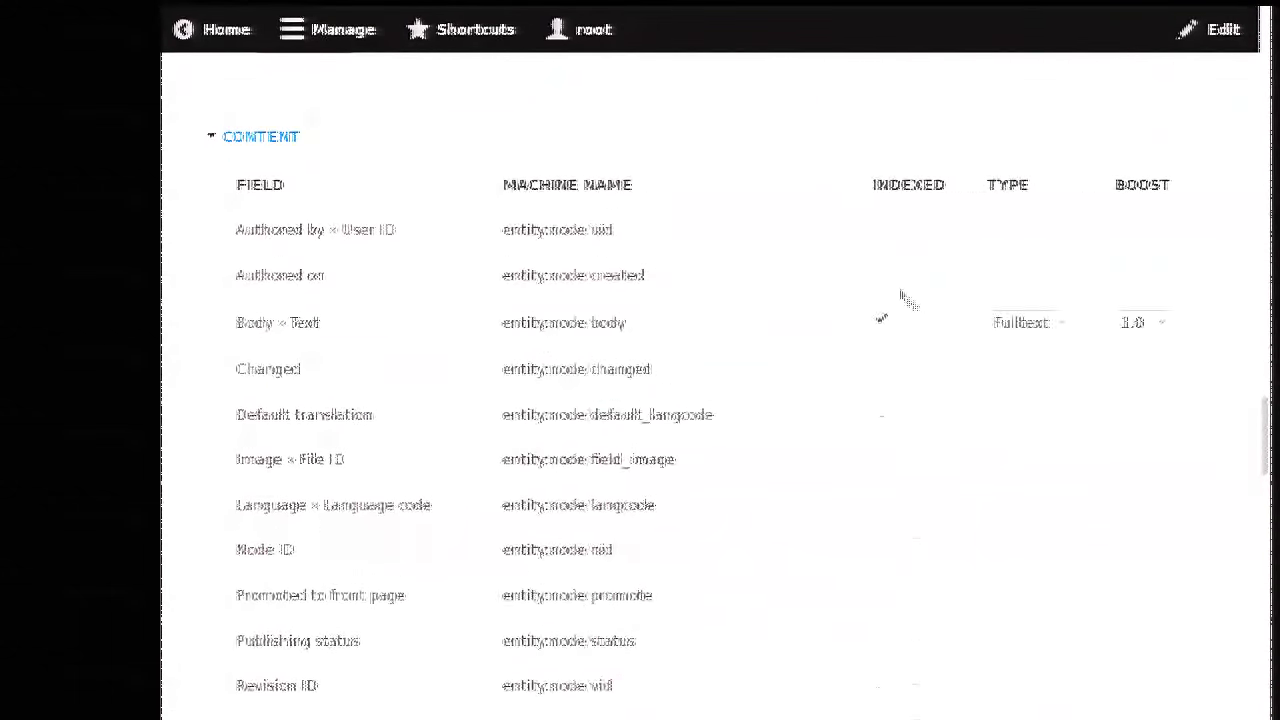
pyautogui.scroll(-7, 666, 266)
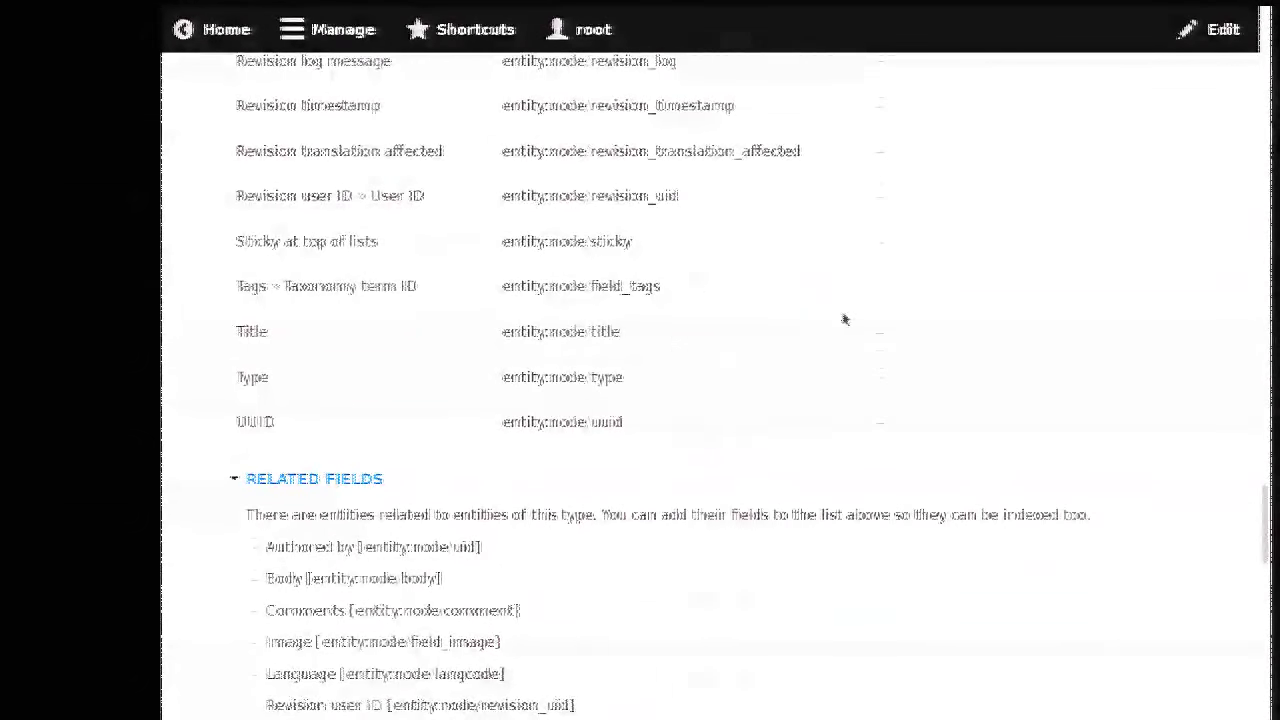
pyautogui.click(880, 332)
pyautogui.click(1025, 340)
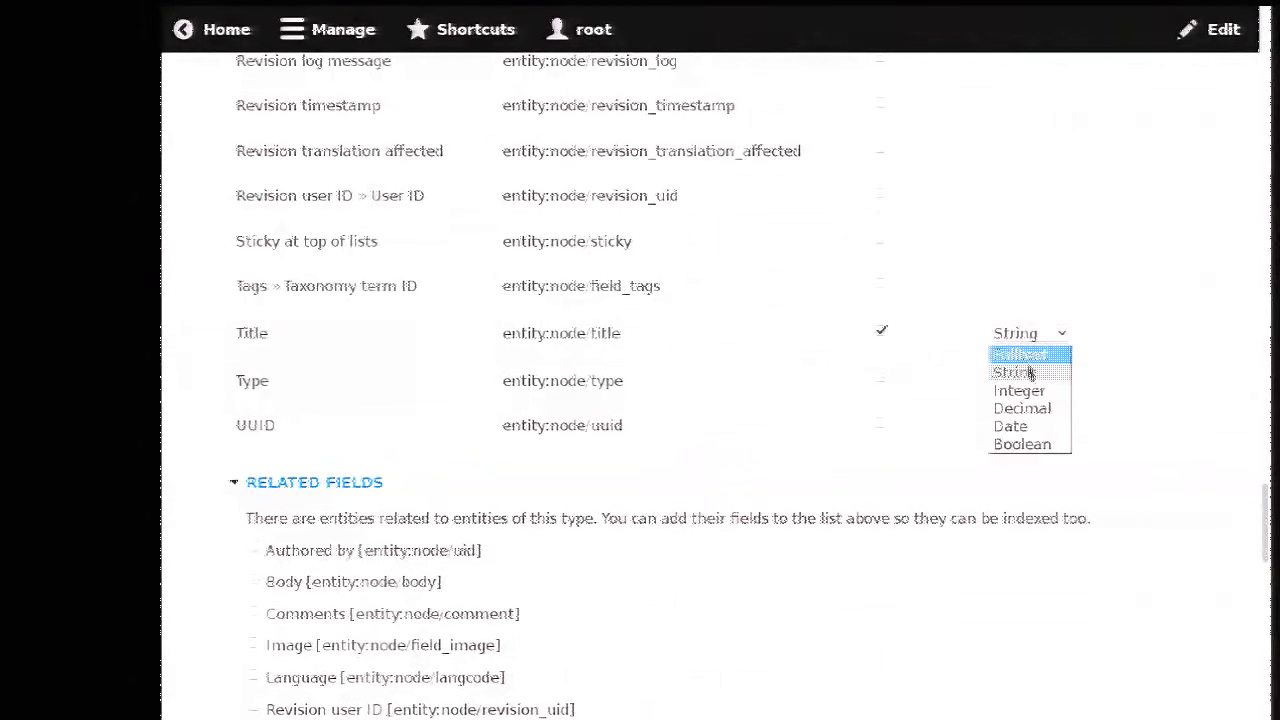
pyautogui.click(1020, 354)
pyautogui.click(1140, 333)
pyautogui.click(1140, 515)
# Step: Index the taxonomy term fields Description » Text and Name, set Name to type Fulltext with boost 8.0, and save the field changes
pyautogui.scroll(-6, 760, 366)
pyautogui.scroll(-3, 563, 256)
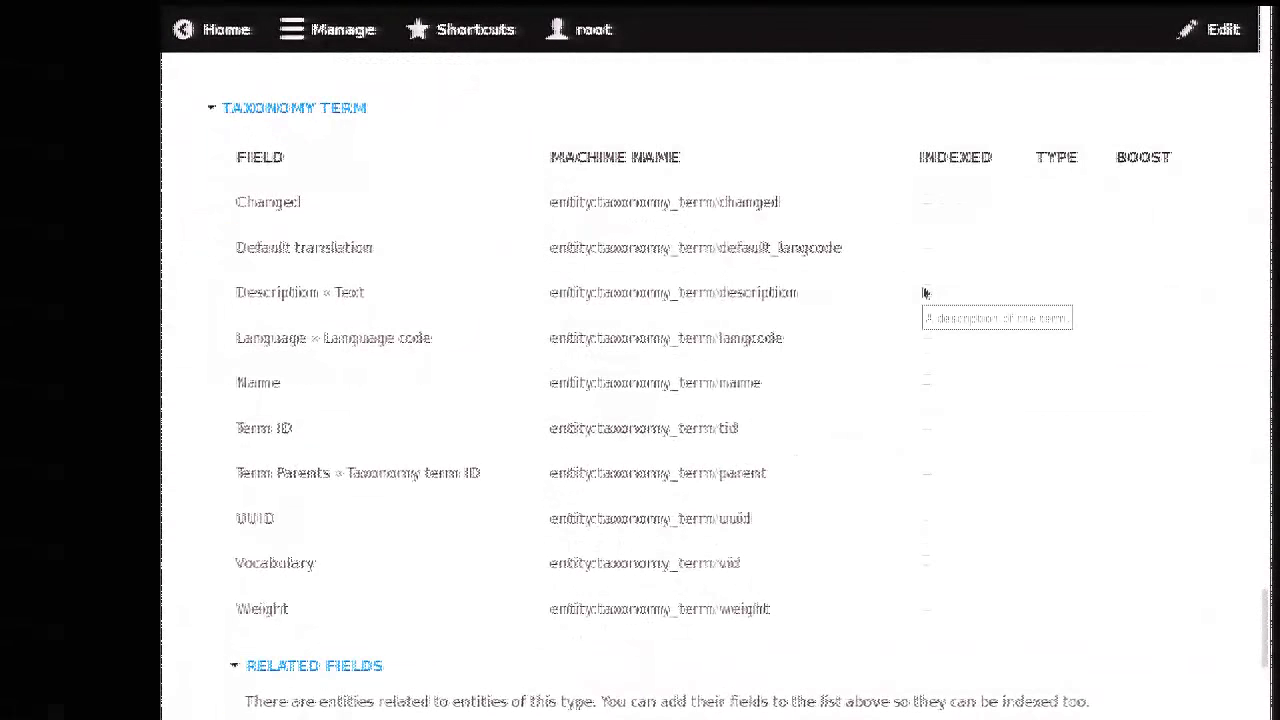
pyautogui.click(925, 292)
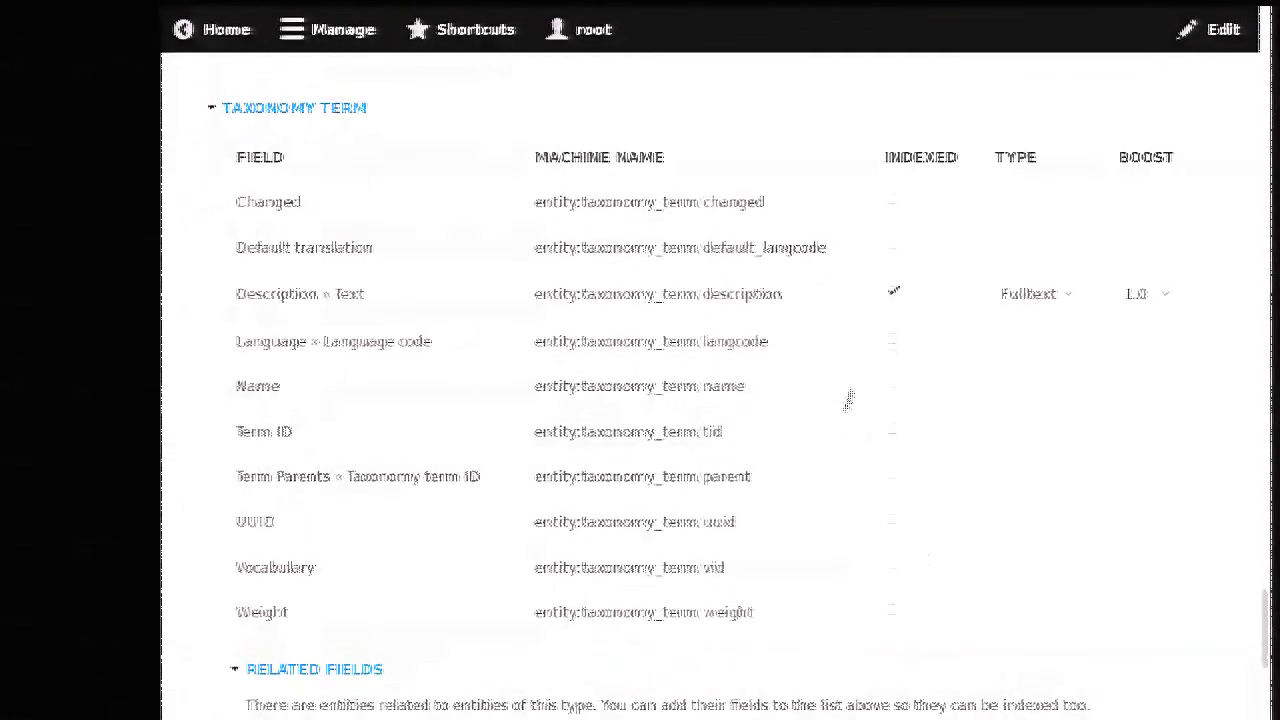
pyautogui.click(893, 387)
pyautogui.click(1067, 389)
pyautogui.click(1022, 403)
pyautogui.click(1145, 388)
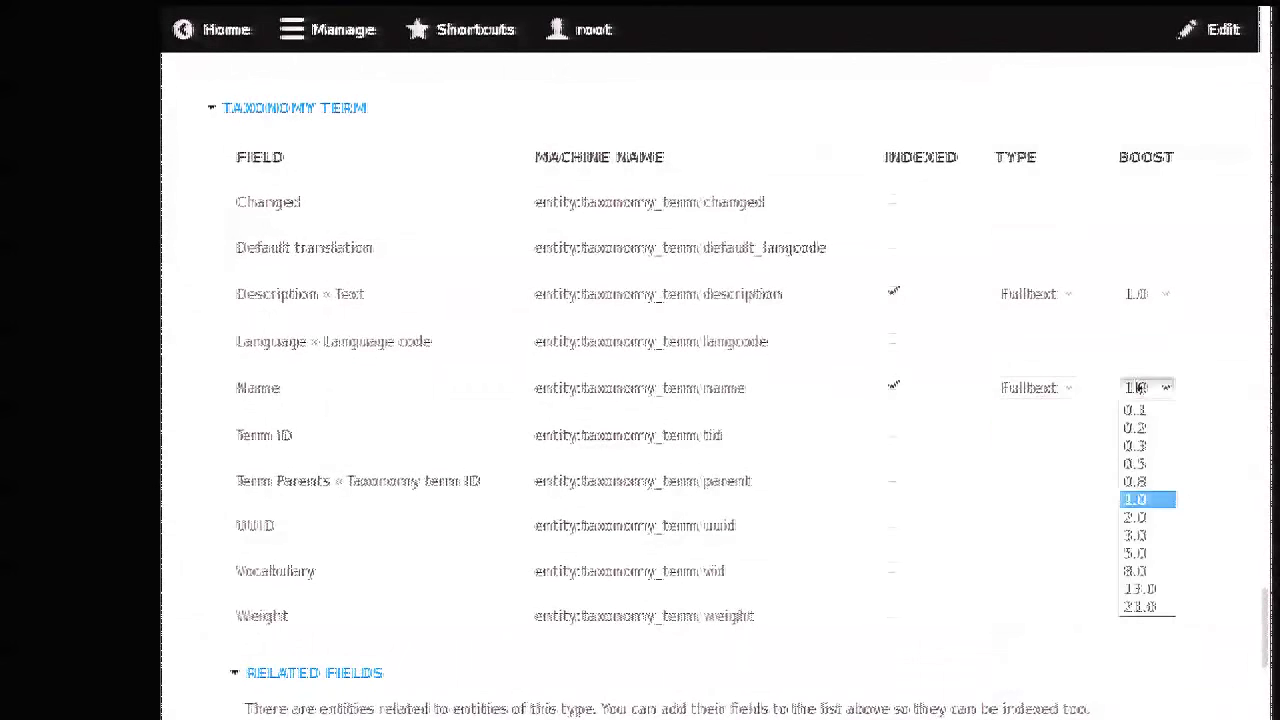
pyautogui.click(1135, 571)
pyautogui.scroll(-5, 274, 614)
pyautogui.click(277, 598)
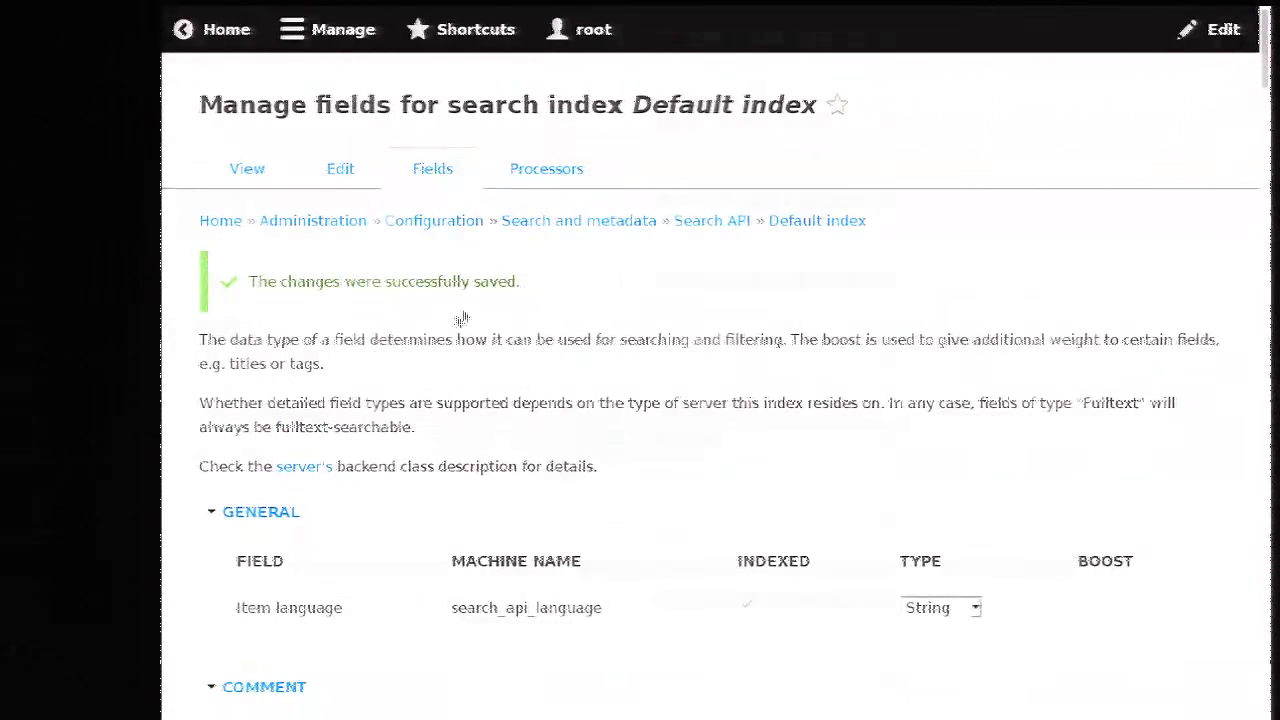
# Step: Open the processor configuration of the Default index and enable the Aggregated fields processor
pyautogui.scroll(-5, 432, 302)
pyautogui.scroll(5, 432, 302)
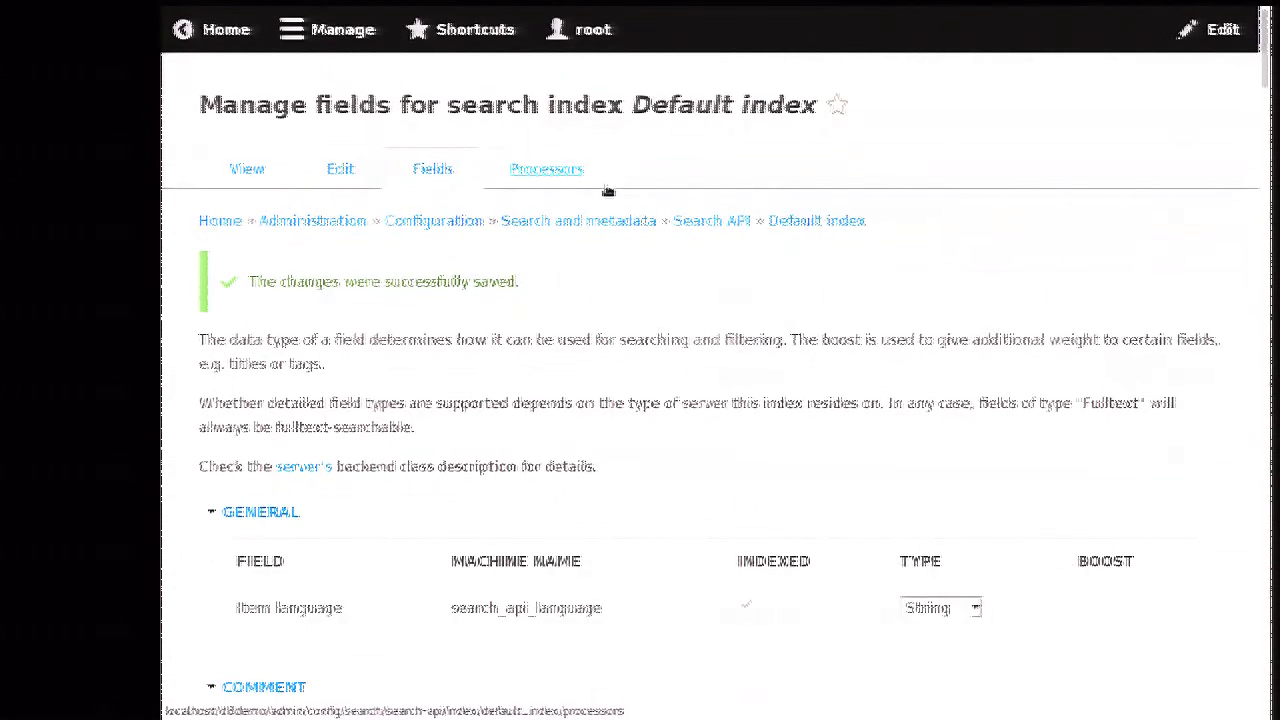
pyautogui.click(600, 185)
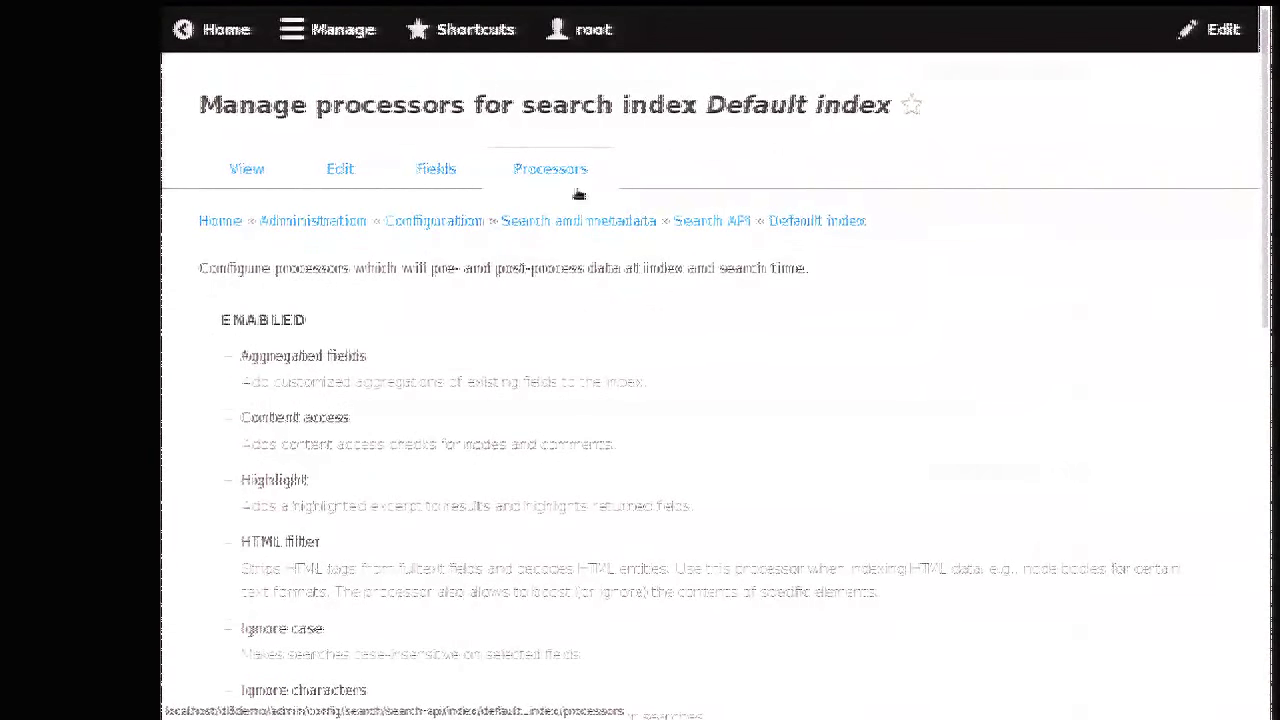
pyautogui.scroll(-1, 326, 297)
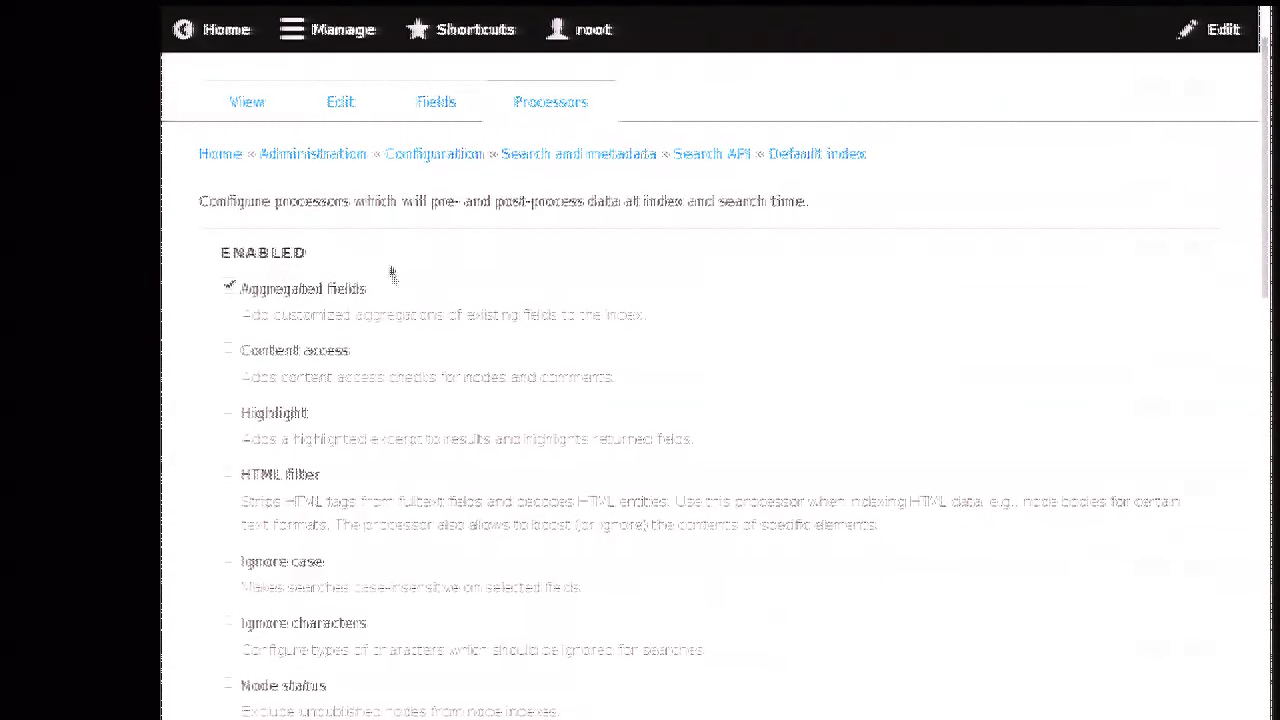
pyautogui.scroll(-2, 410, 262)
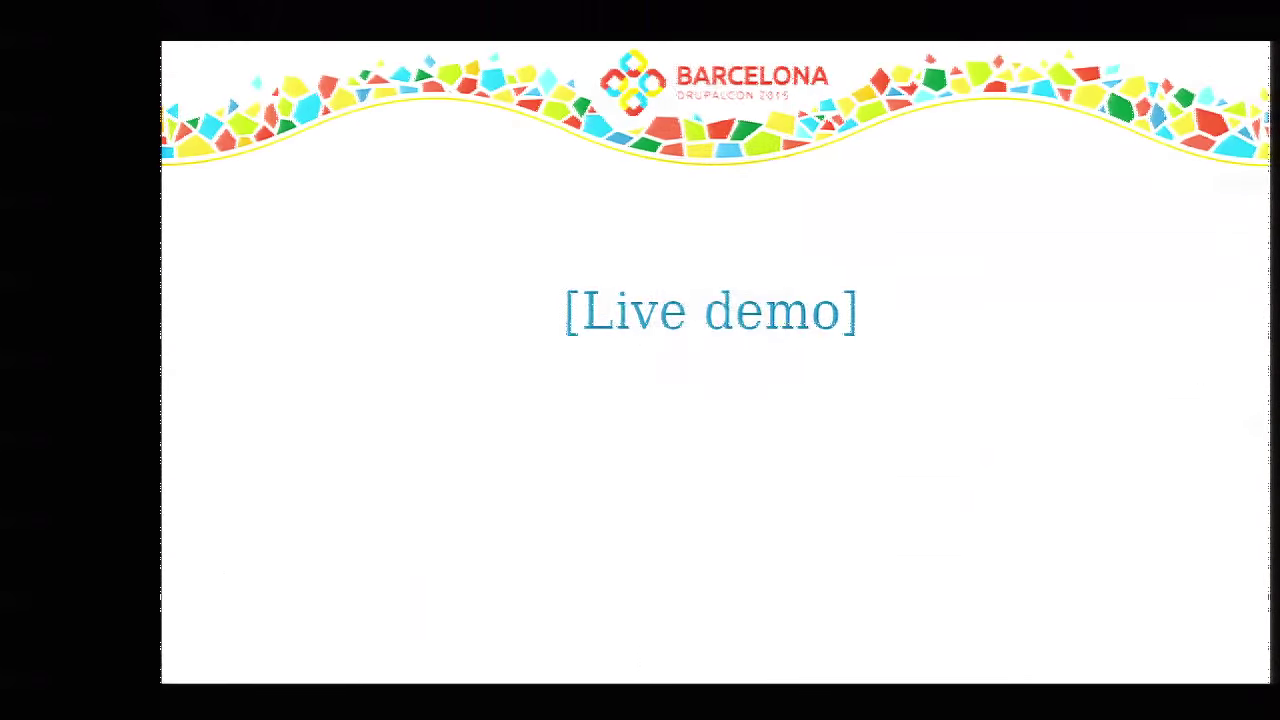
pyautogui.press('Right')
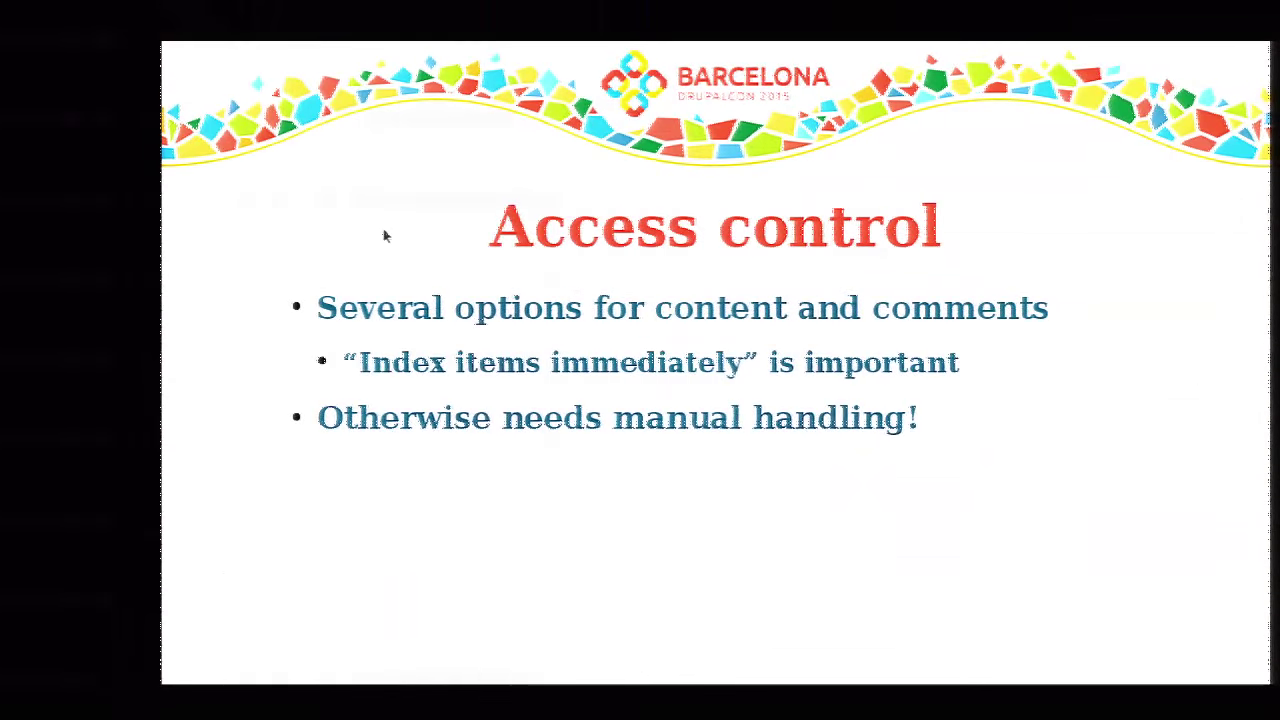
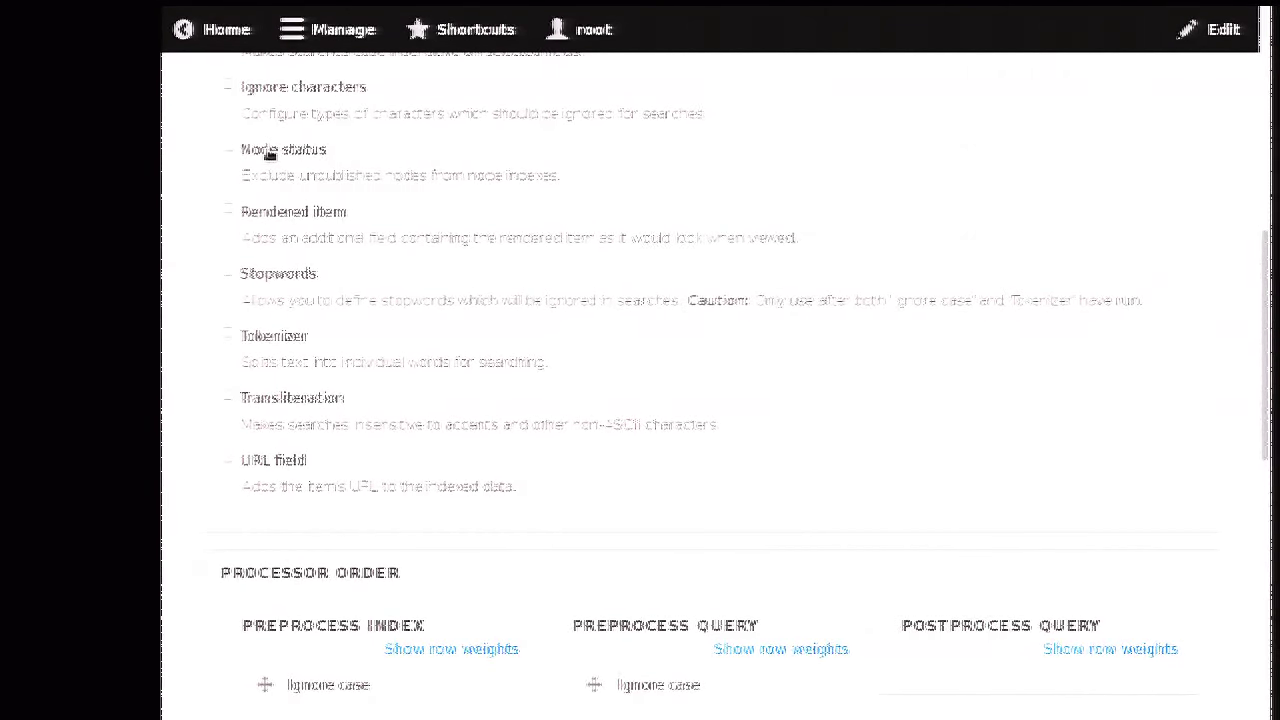
# Step: Enable the Stopwords and Tokenizer processors for the Default index
pyautogui.scroll(-1, 263, 205)
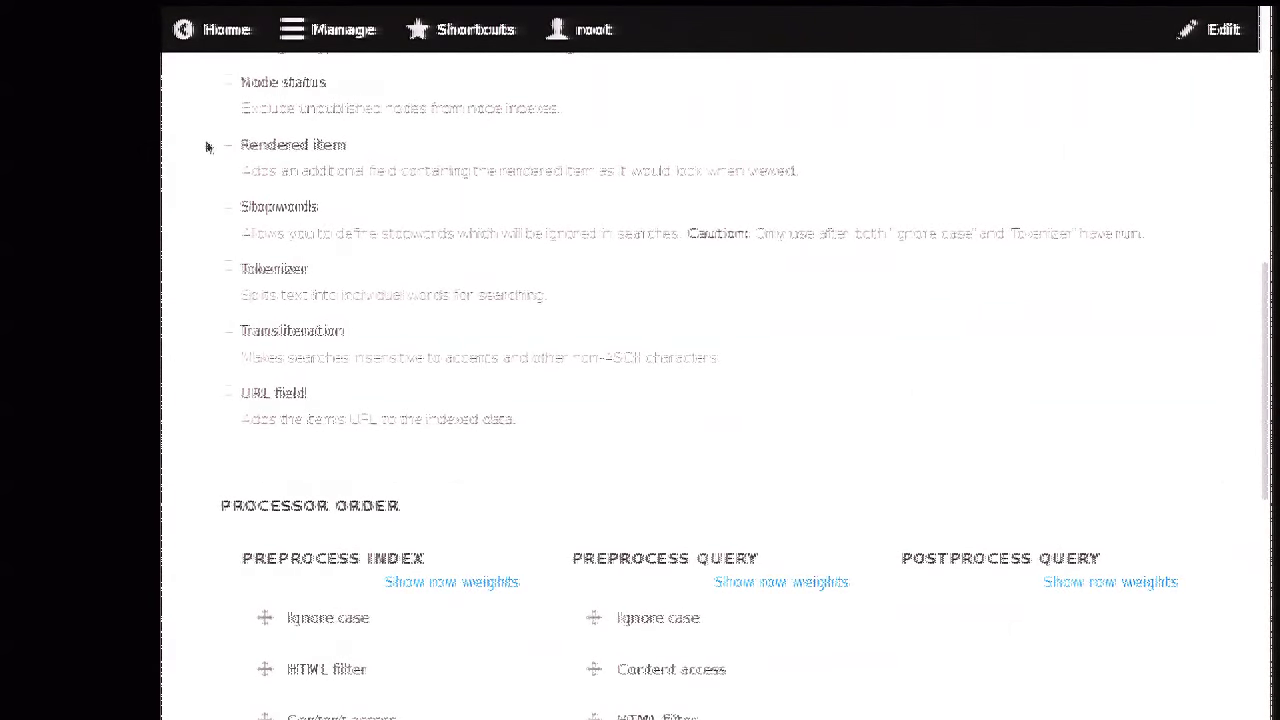
pyautogui.scroll(-1, 208, 142)
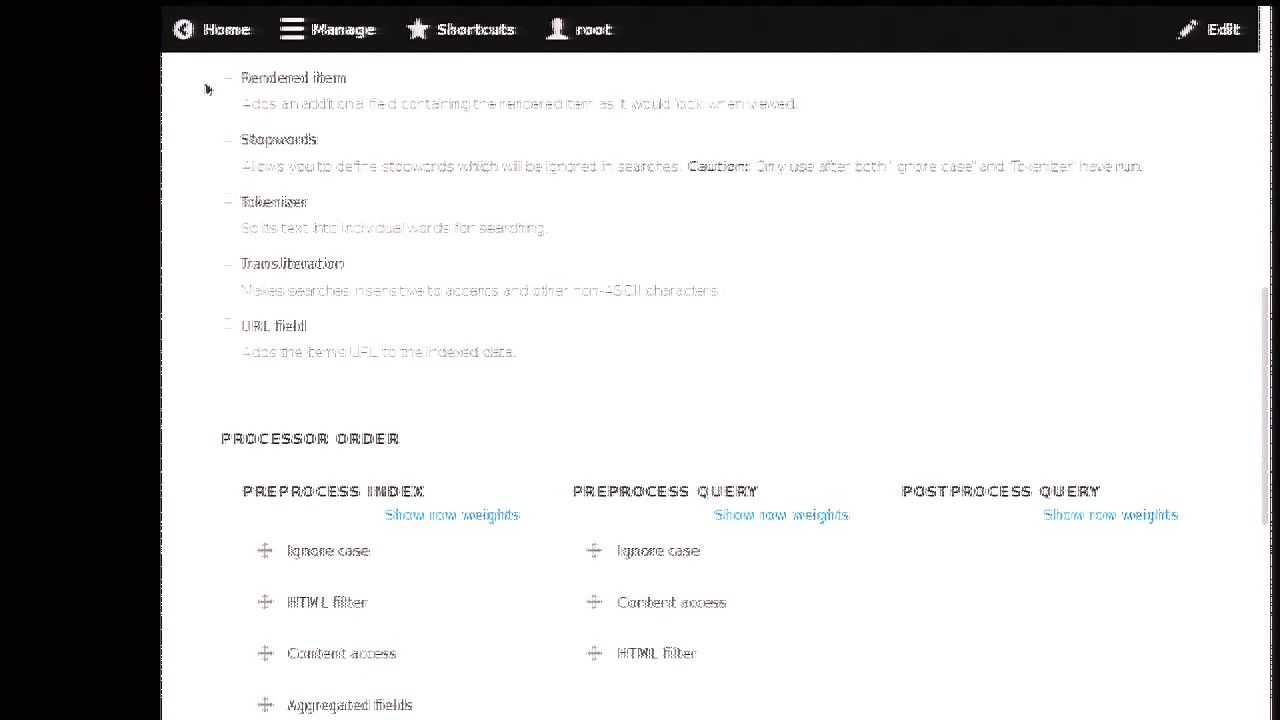
pyautogui.click(250, 145)
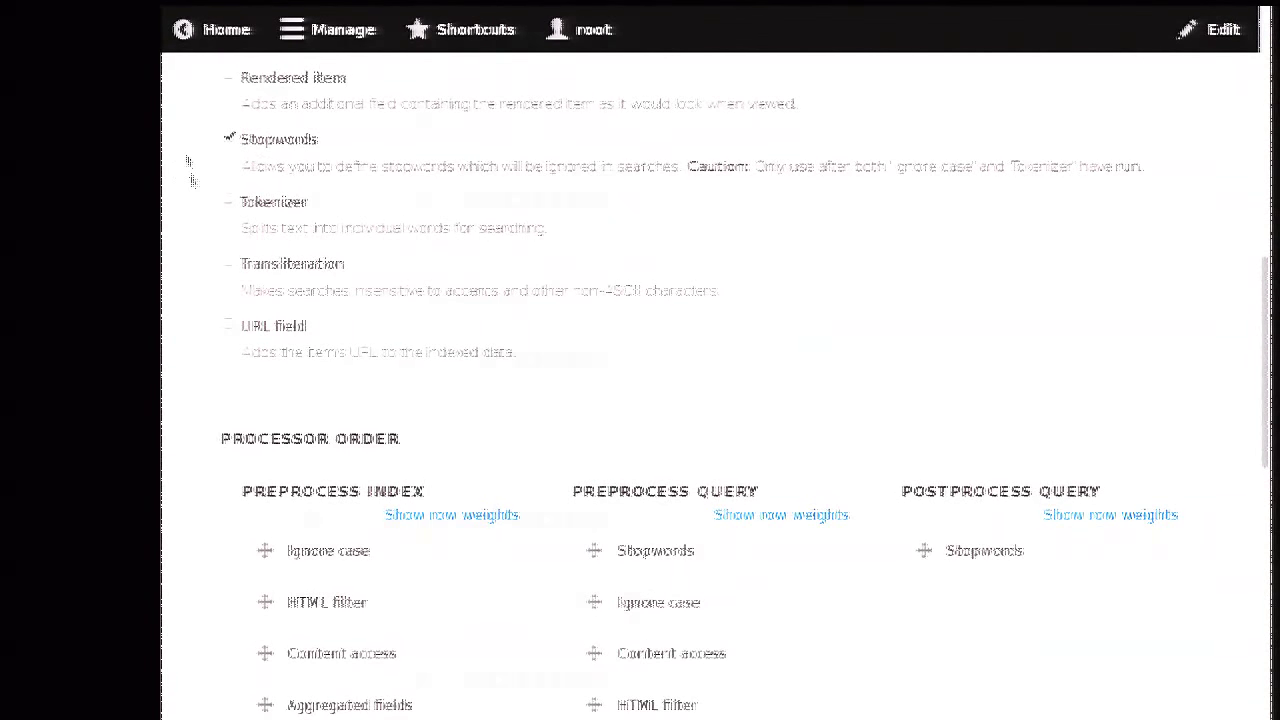
pyautogui.scroll(-1, 230, 160)
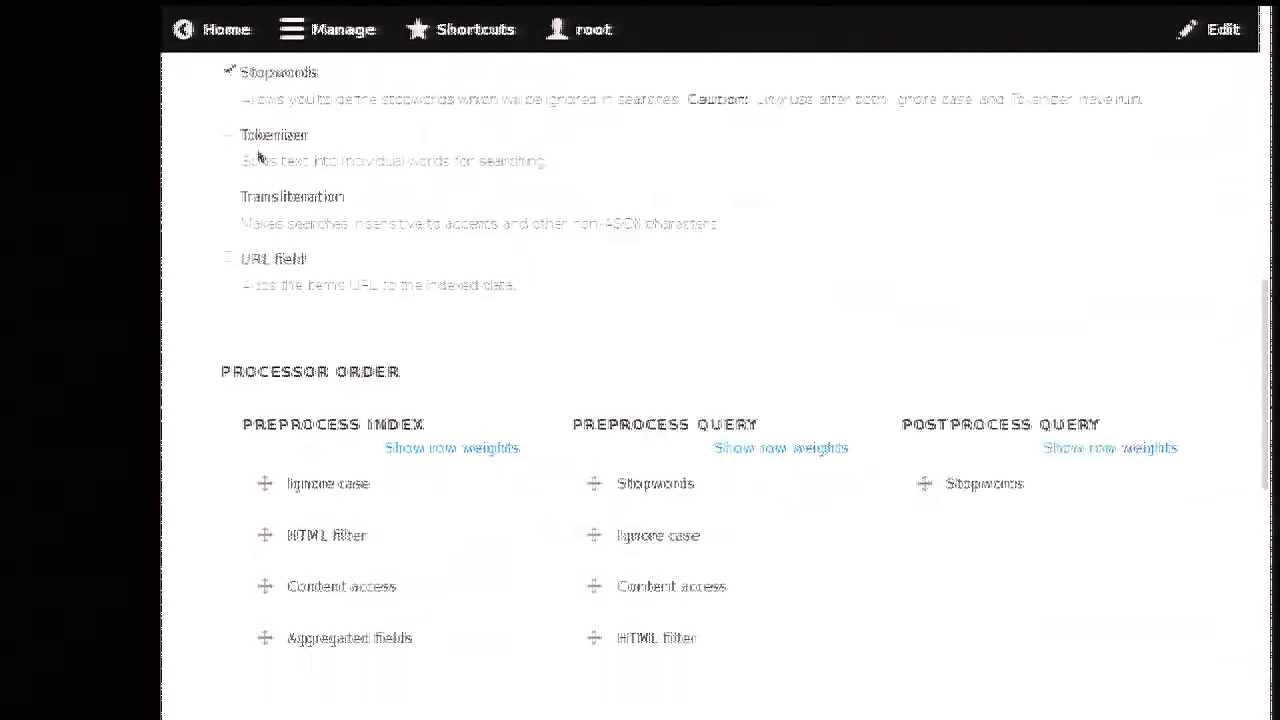
pyautogui.click(249, 137)
# Step: Reorder the Preprocess Index processors to Aggregated fields, Content access, Ignore case, HTML filter, Tokenizer
pyautogui.scroll(-1, 275, 205)
pyautogui.scroll(-2, 288, 197)
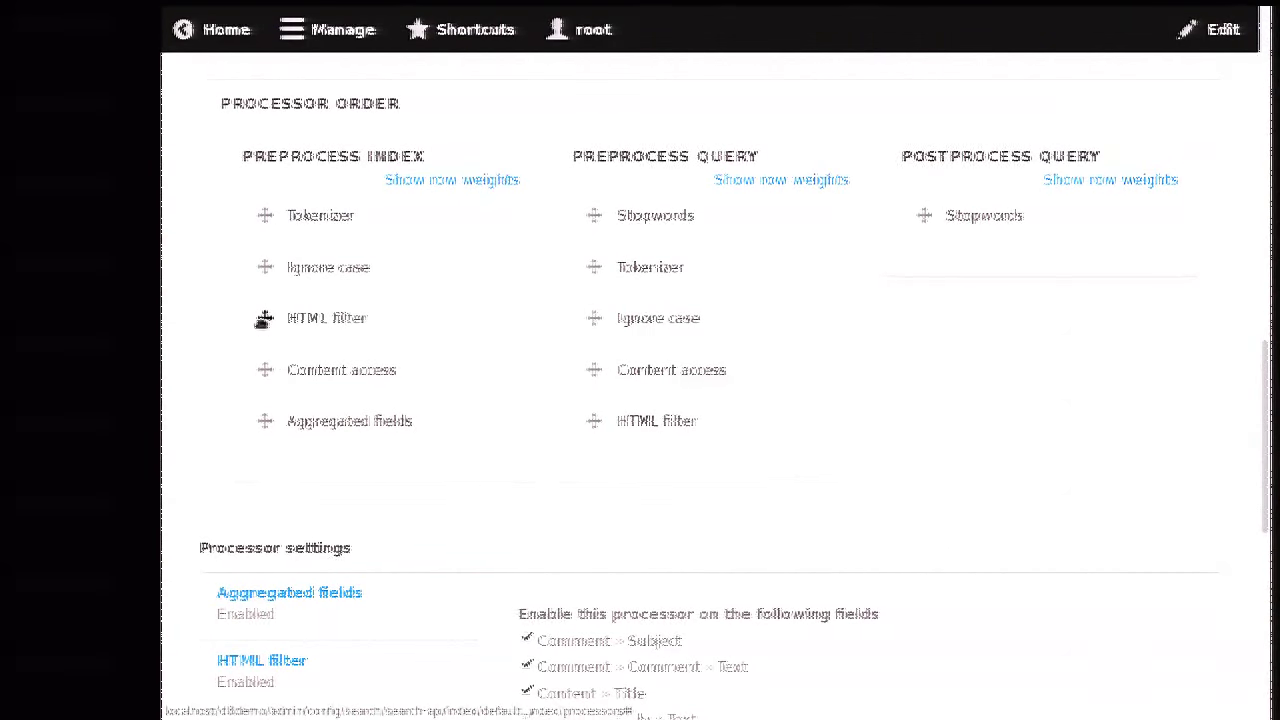
pyautogui.moveTo(265, 318); pyautogui.dragTo(257, 214)
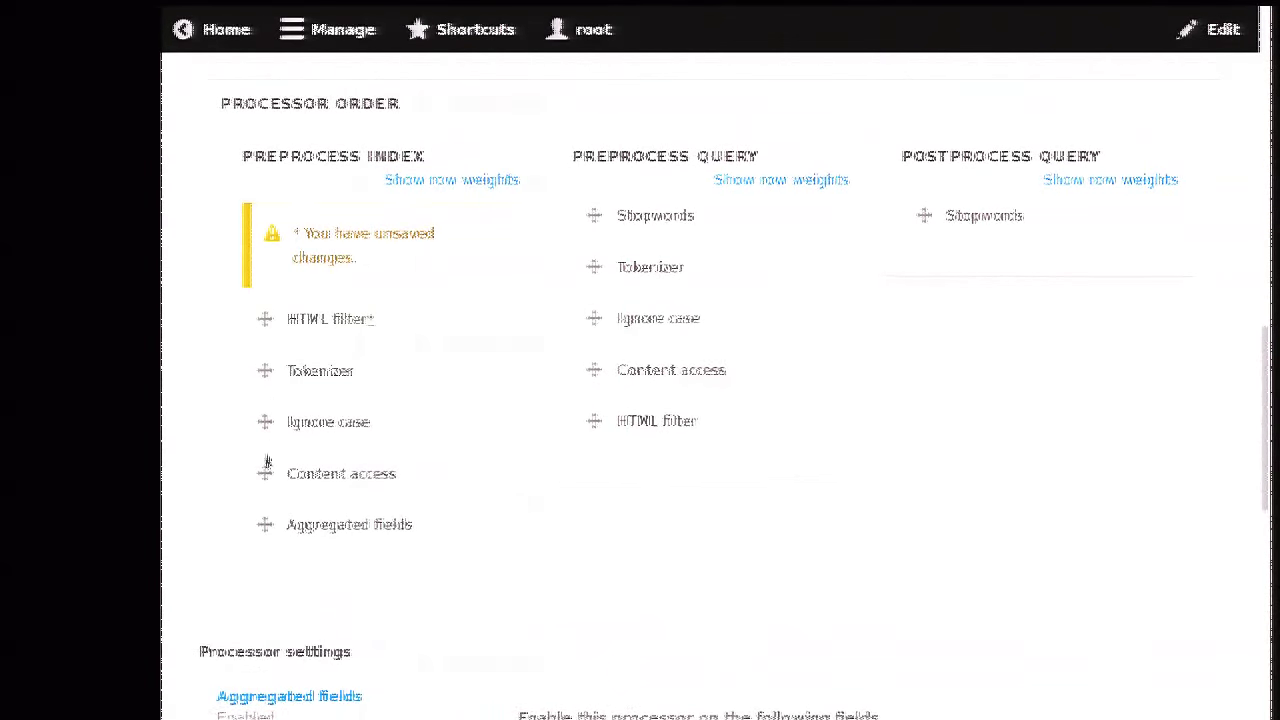
pyautogui.moveTo(265, 473); pyautogui.dragTo(266, 320)
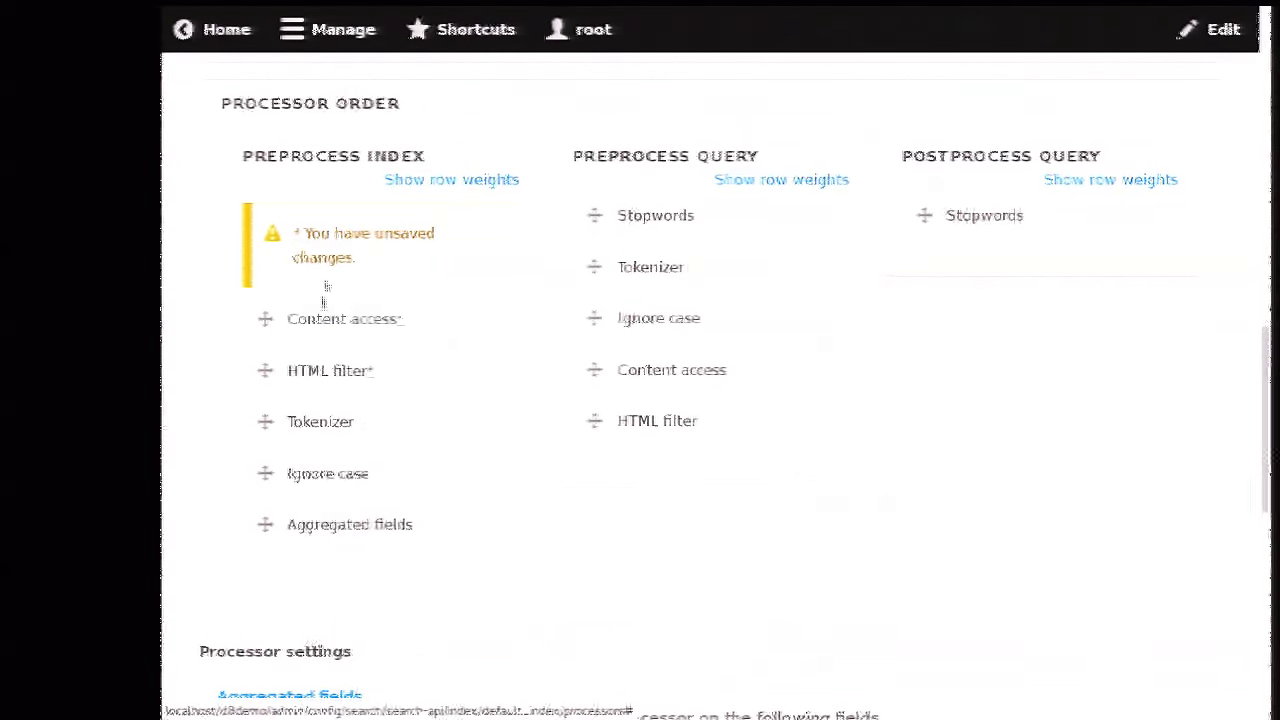
pyautogui.scroll(-1, 457, 249)
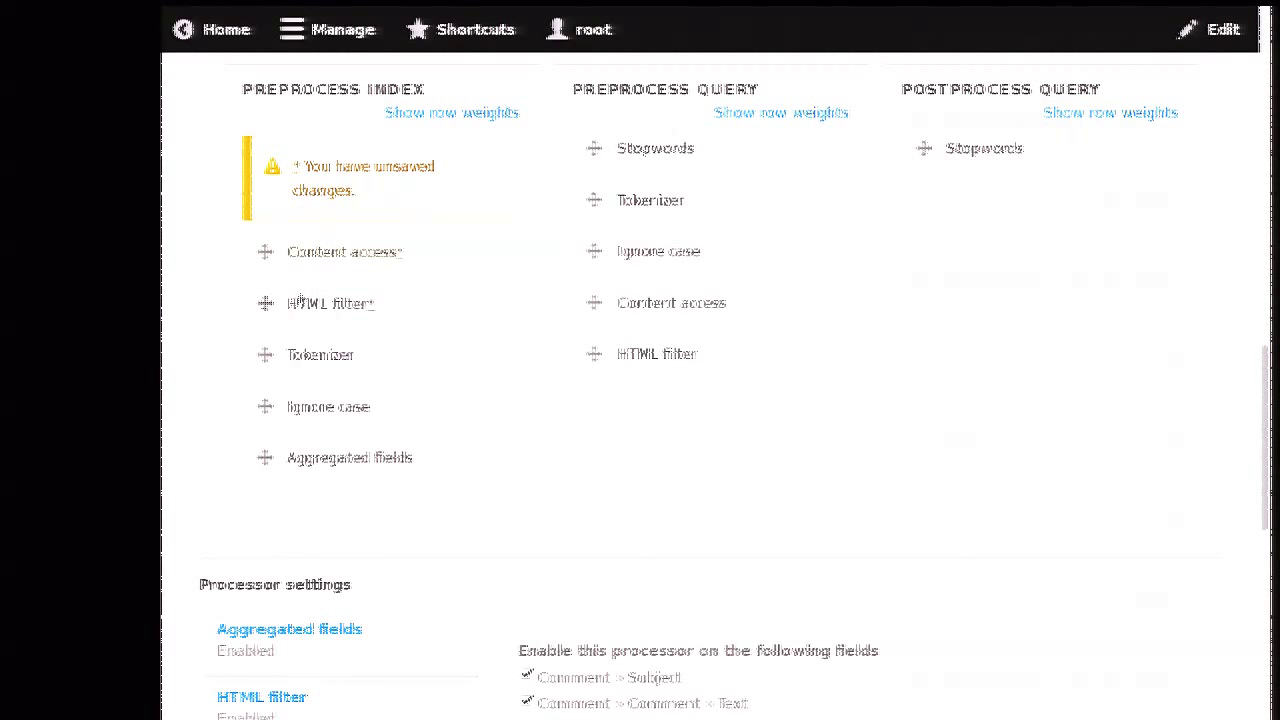
pyautogui.moveTo(264, 457)
pyautogui.mouseDown()
pyautogui.moveTo(263, 300)
pyautogui.moveTo(251, 277)
pyautogui.mouseUp()
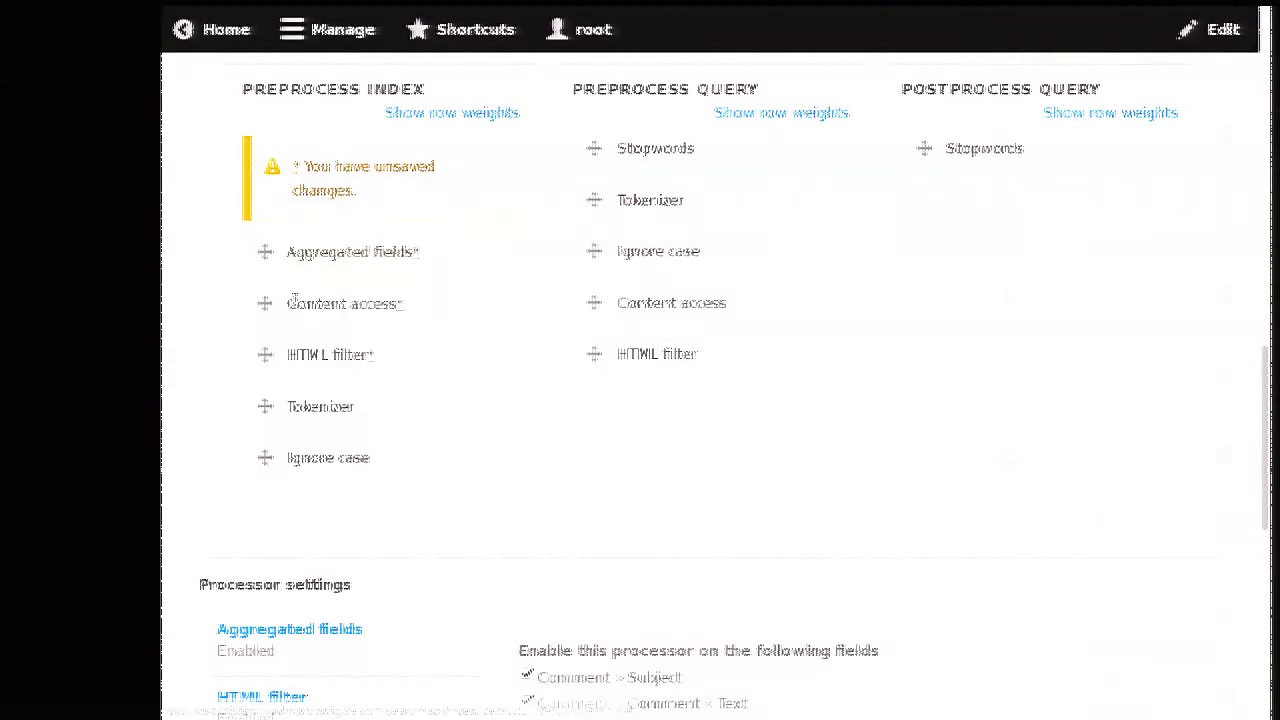
pyautogui.scroll(-1, 295, 300)
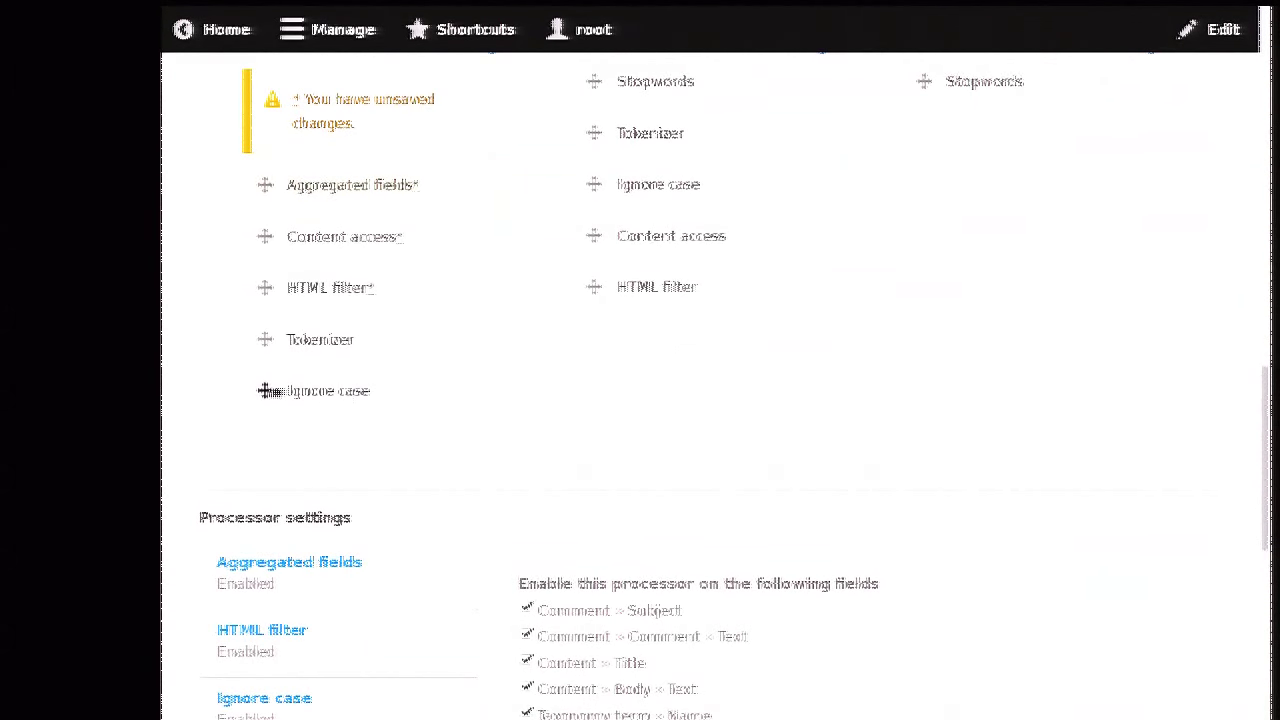
pyautogui.moveTo(265, 391); pyautogui.dragTo(265, 288)
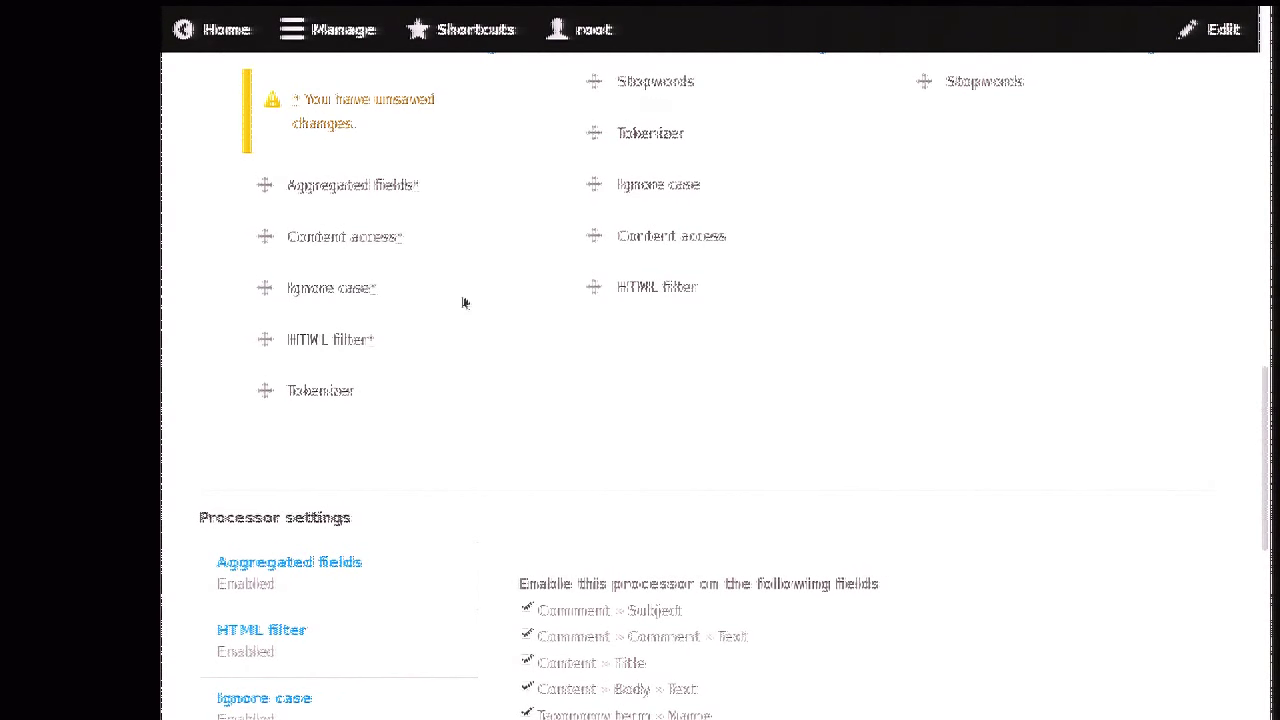
# Step: Reorder the Preprocess Query processors to Content access, Ignore case, HTML filter, Tokenizer, Stopwords
pyautogui.scroll(2, 470, 305)
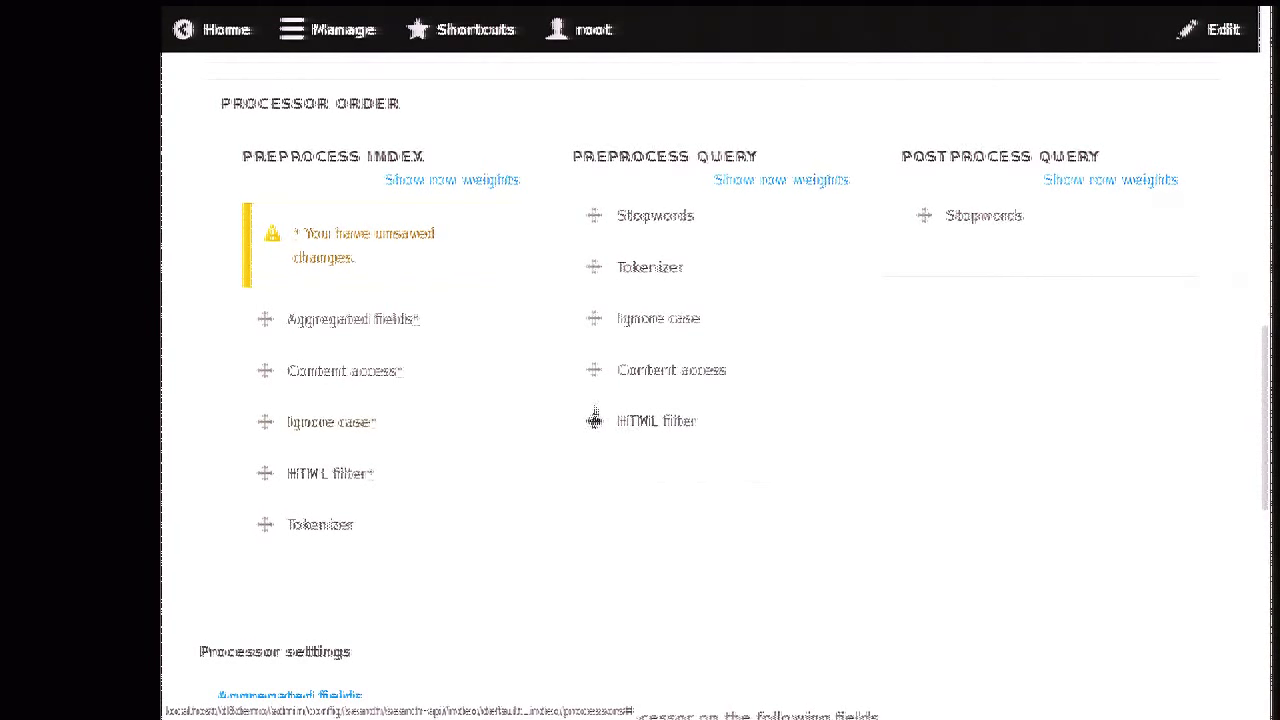
pyautogui.moveTo(594, 369); pyautogui.dragTo(612, 258)
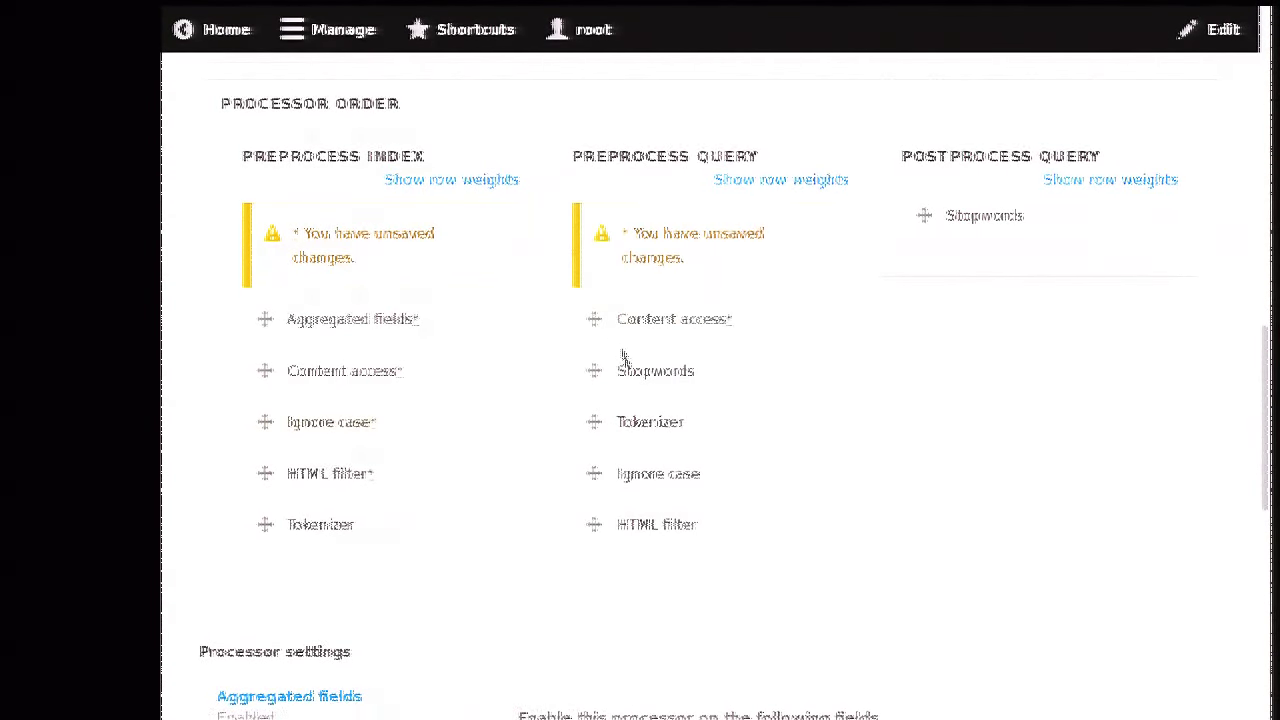
pyautogui.scroll(-1, 660, 84)
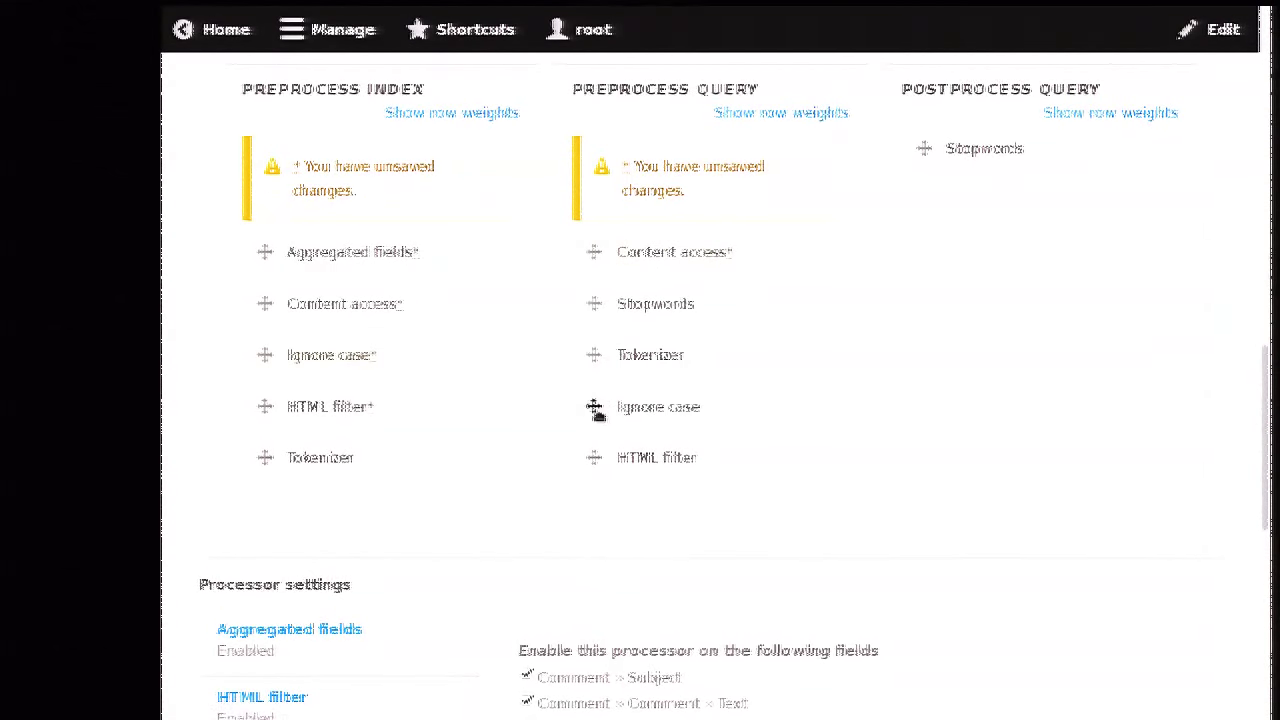
pyautogui.moveTo(595, 410); pyautogui.dragTo(595, 362)
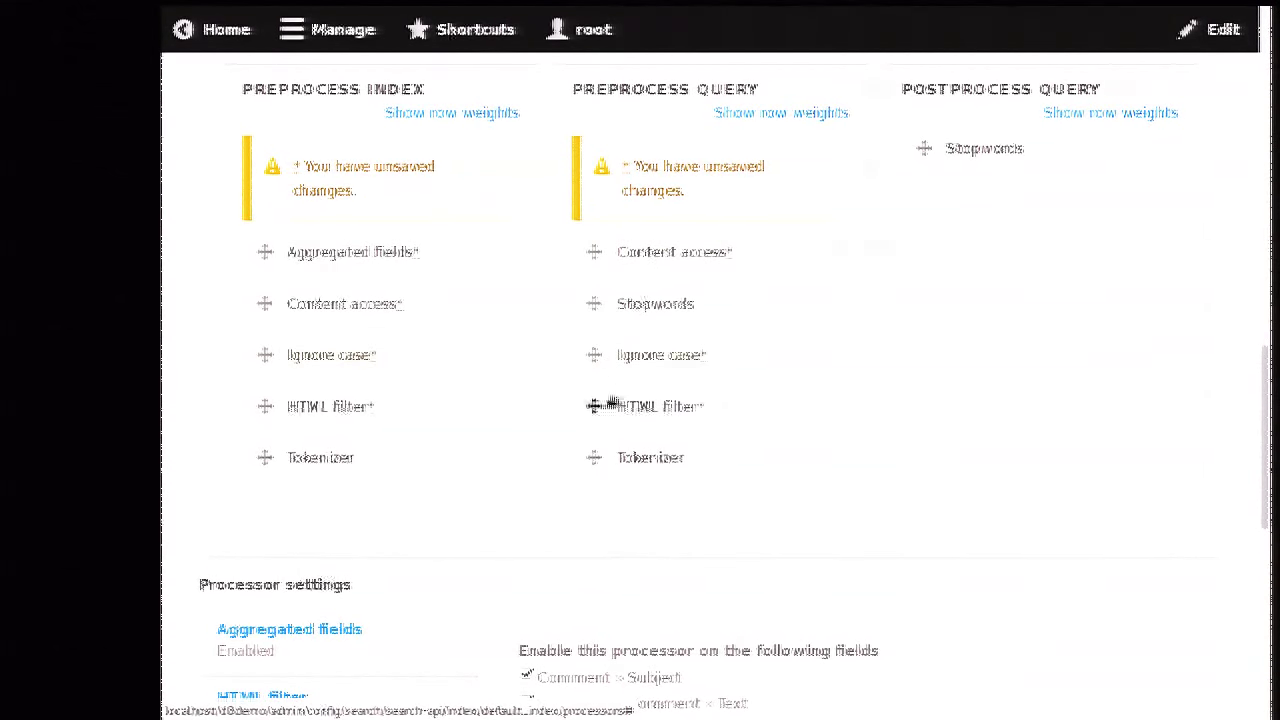
pyautogui.moveTo(595, 304); pyautogui.dragTo(596, 404)
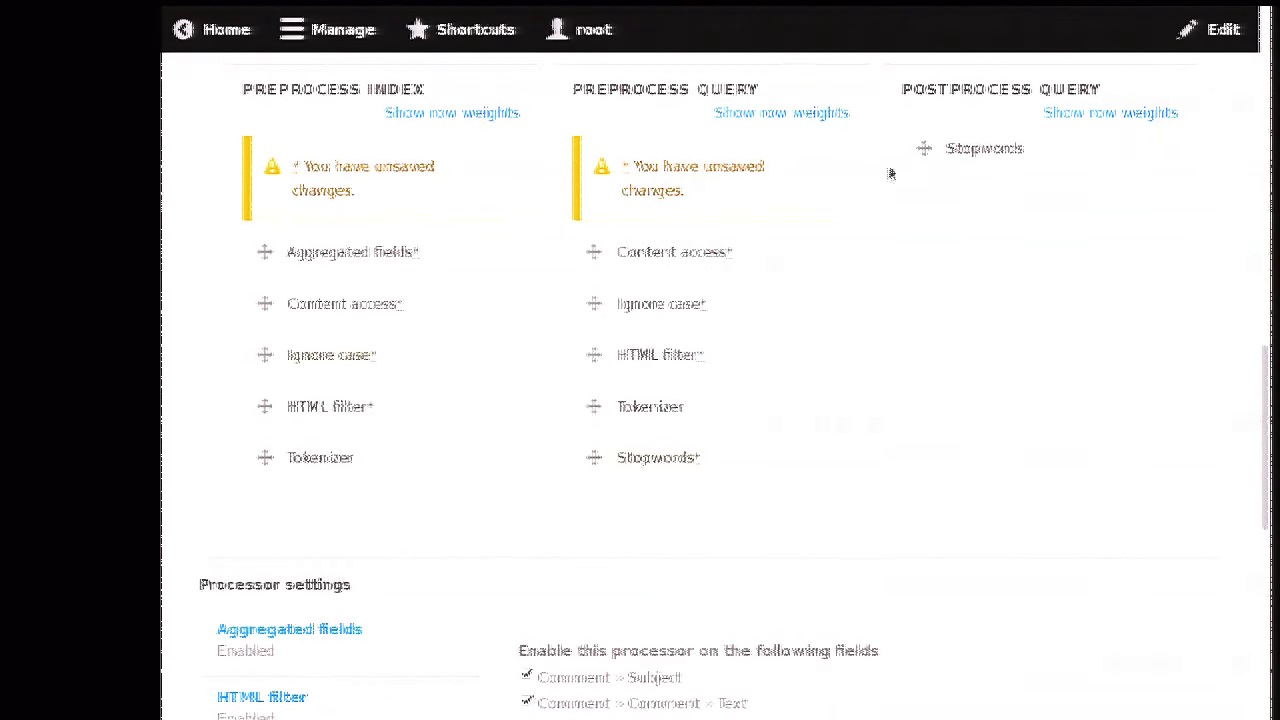
# Step: Add a new field named "Sortable title" in the settings of the Aggregated fields processor
pyautogui.scroll(-3, 580, 194)
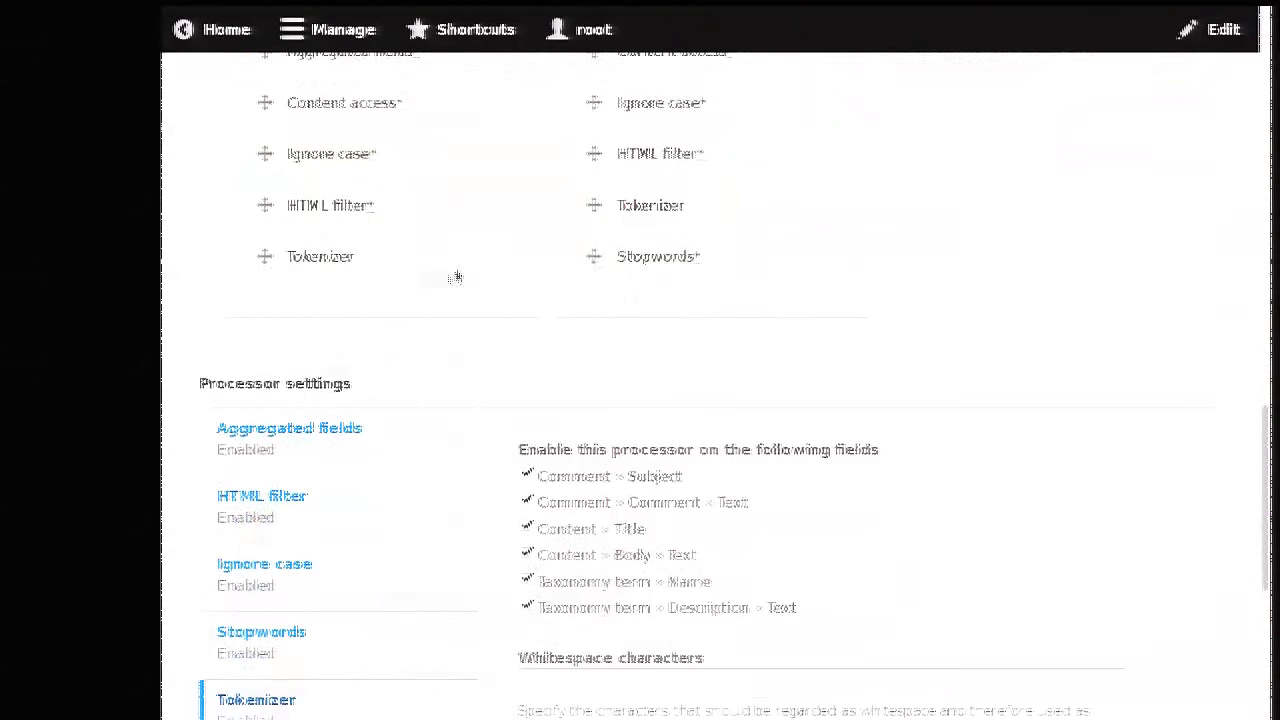
pyautogui.scroll(-1, 323, 250)
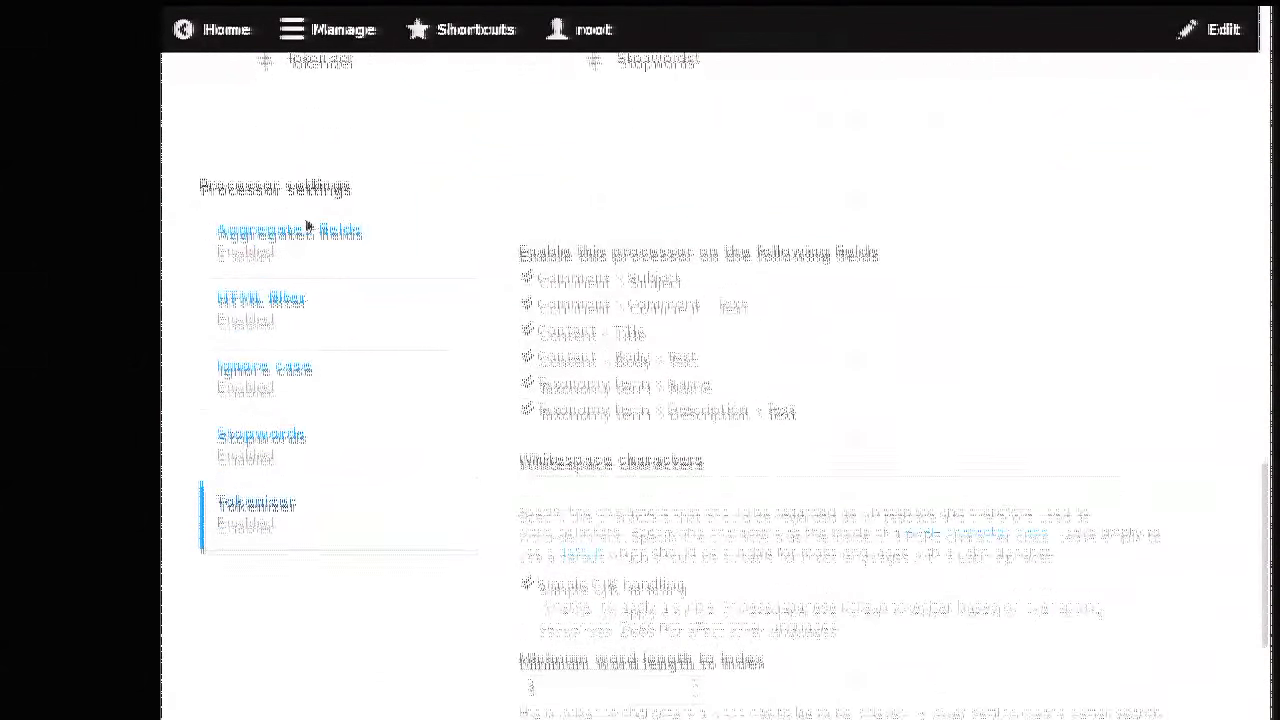
pyautogui.click(345, 232)
pyautogui.click(615, 365)
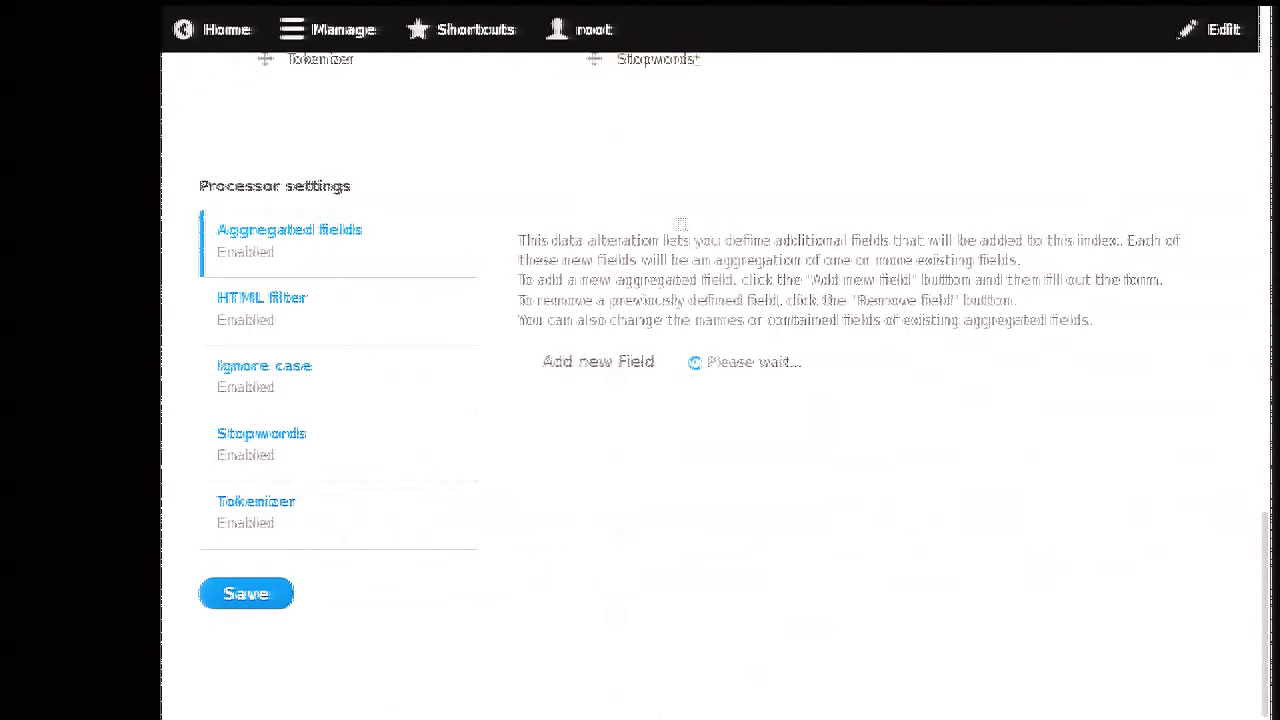
pyautogui.scroll(-3, 562, 347)
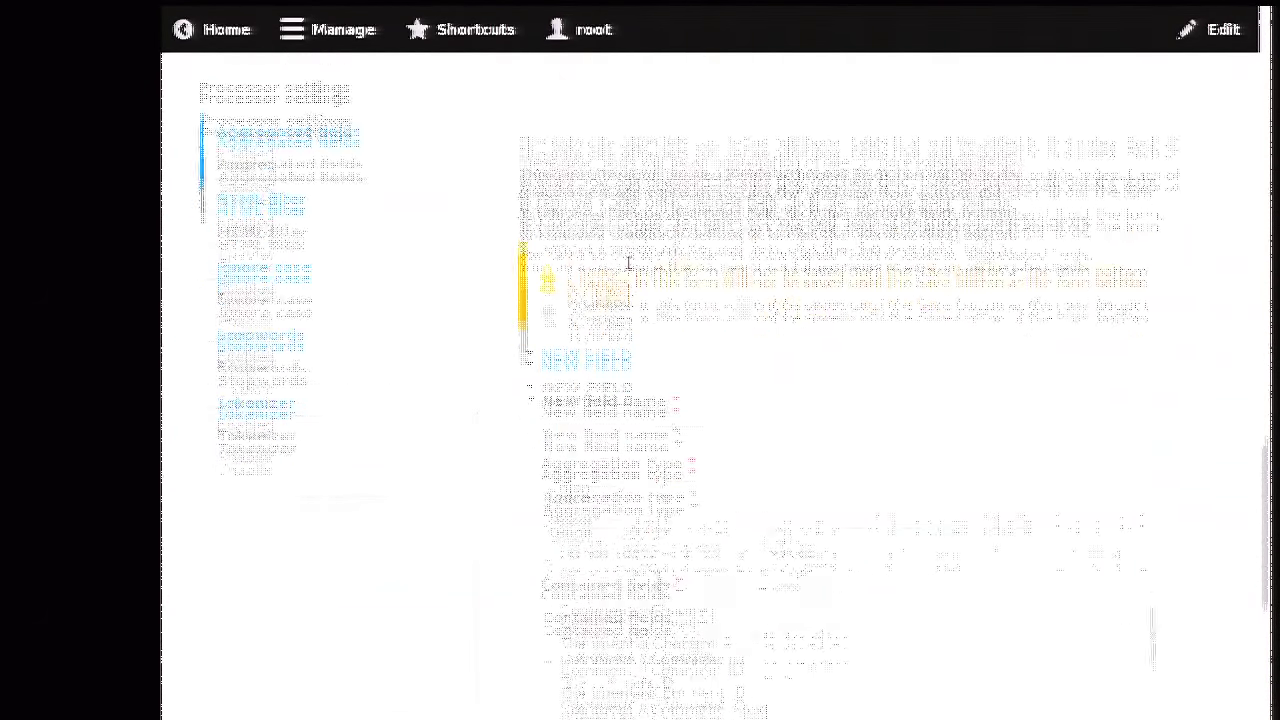
pyautogui.click(624, 333)
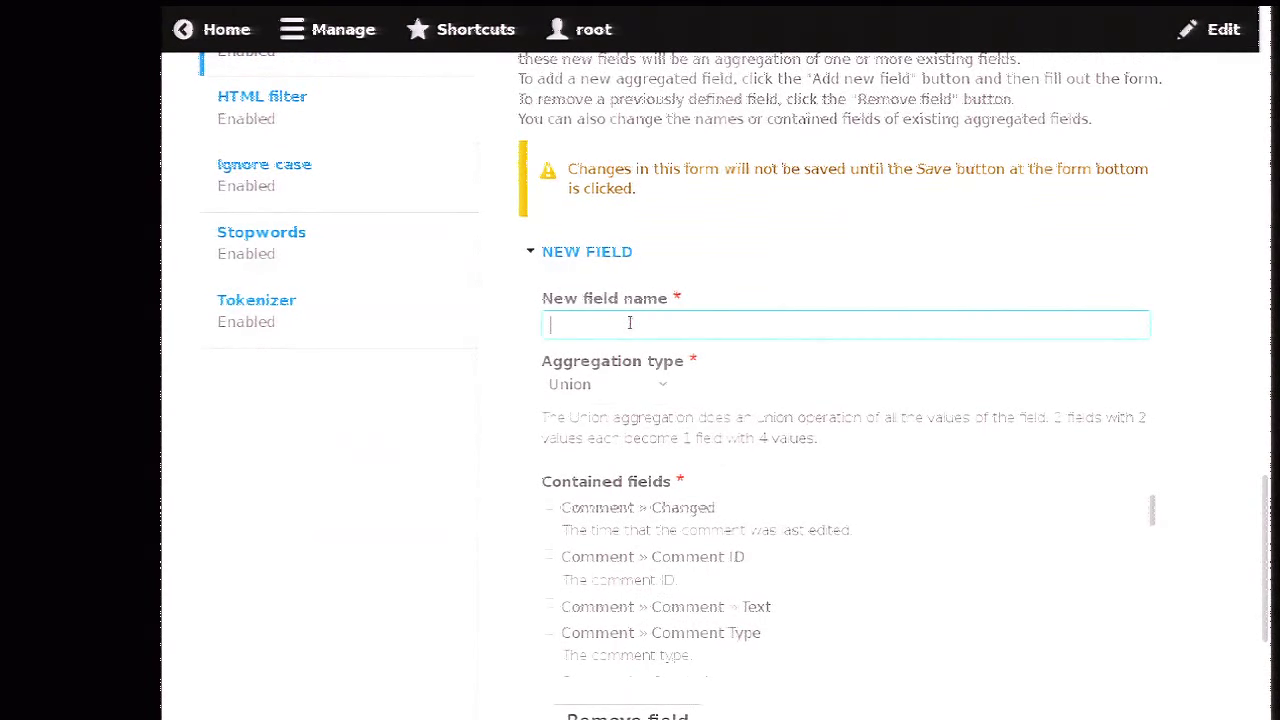
pyautogui.write('So')
pyautogui.press('Down')
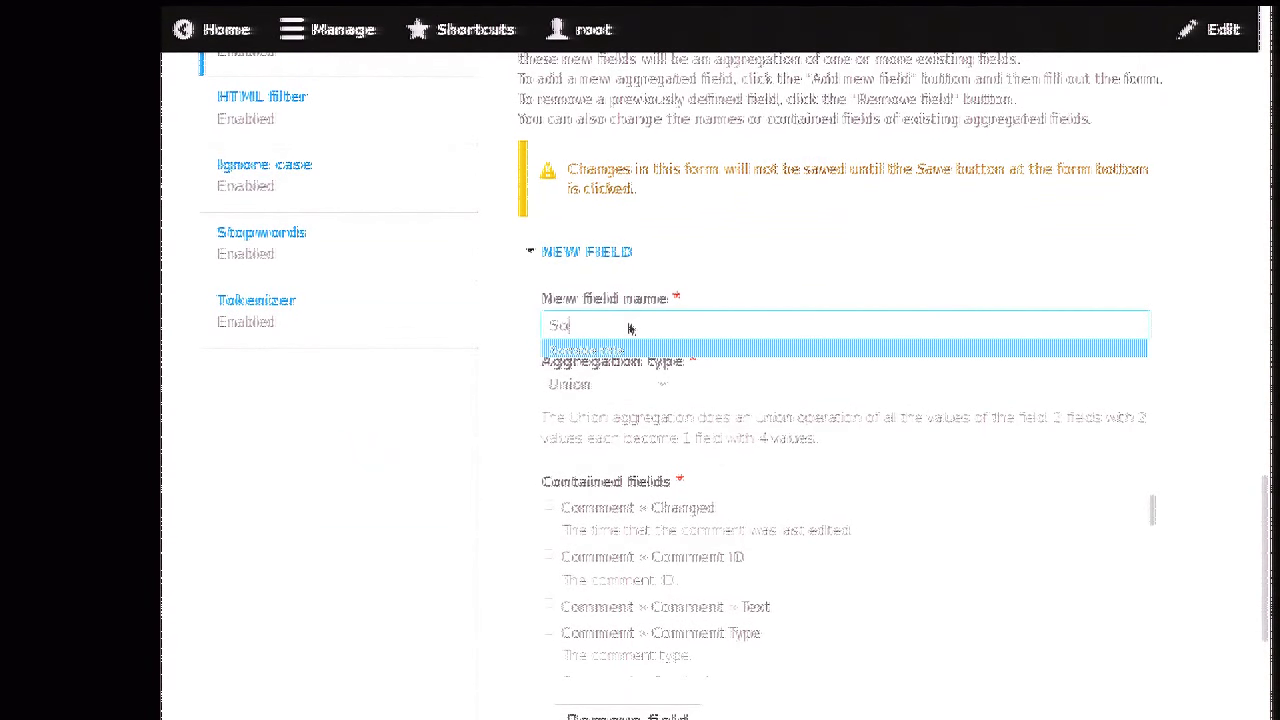
pyautogui.press('Return')
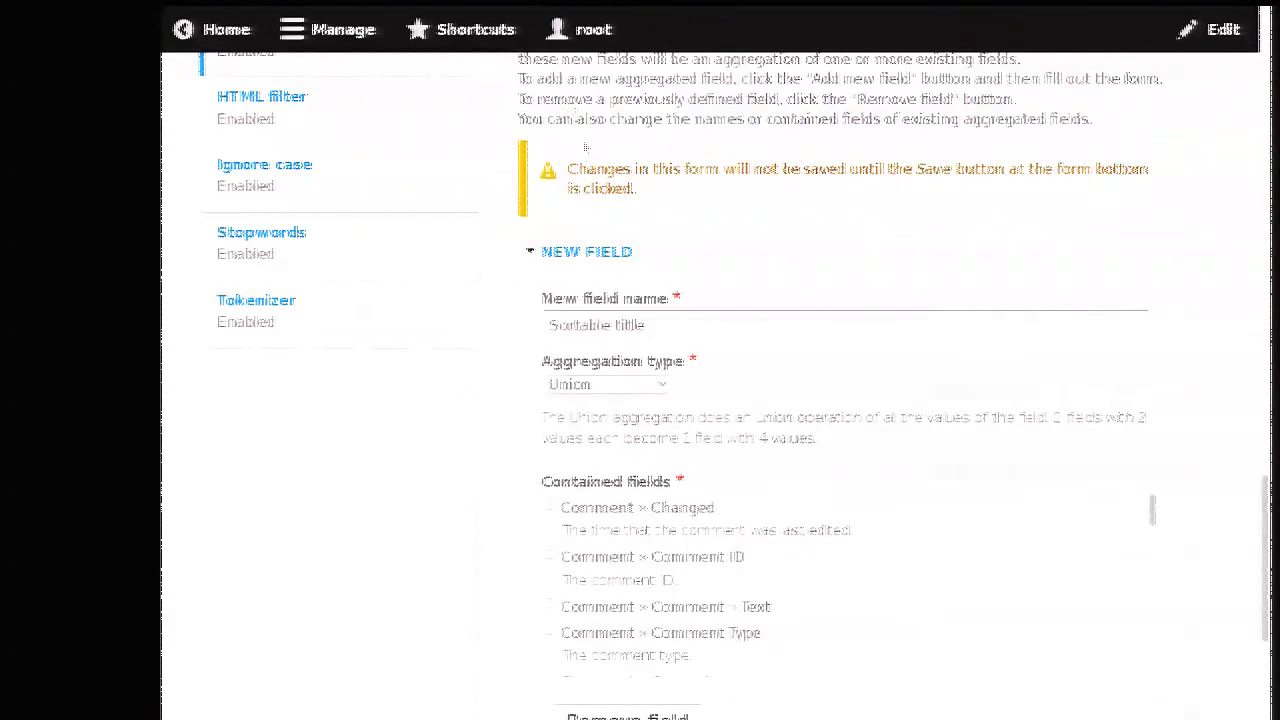
# Step: Include Content » Title among the contained fields of the new Sortable title aggregated field
pyautogui.scroll(-1, 657, 234)
pyautogui.scroll(-1, 657, 234)
pyautogui.scroll(-1, 690, 340)
pyautogui.scroll(-5, 688, 362)
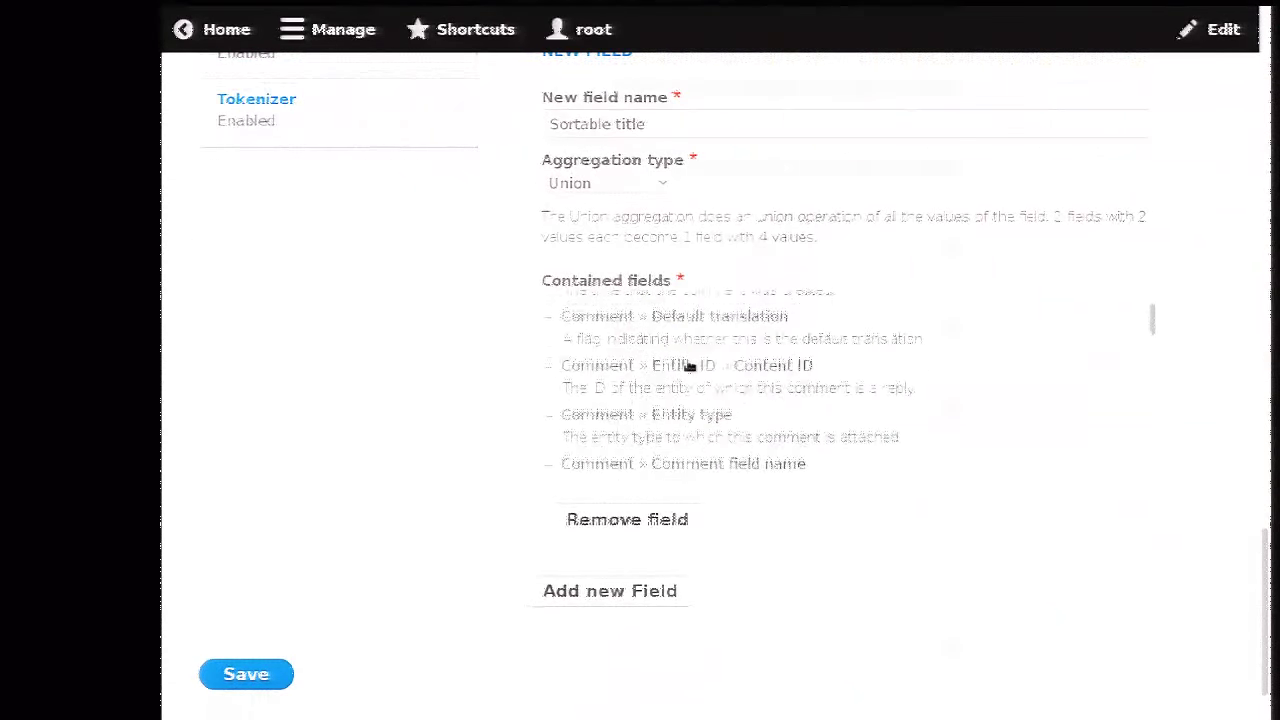
pyautogui.scroll(-5, 688, 362)
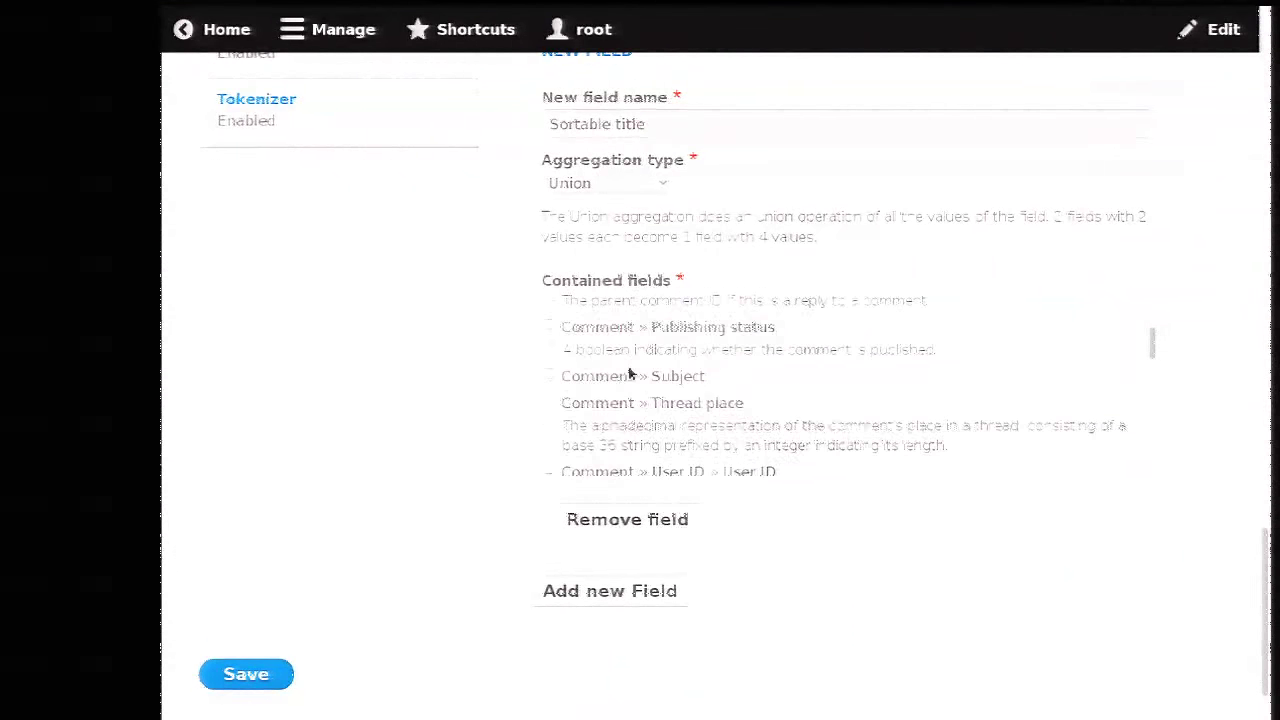
pyautogui.scroll(-5, 622, 377)
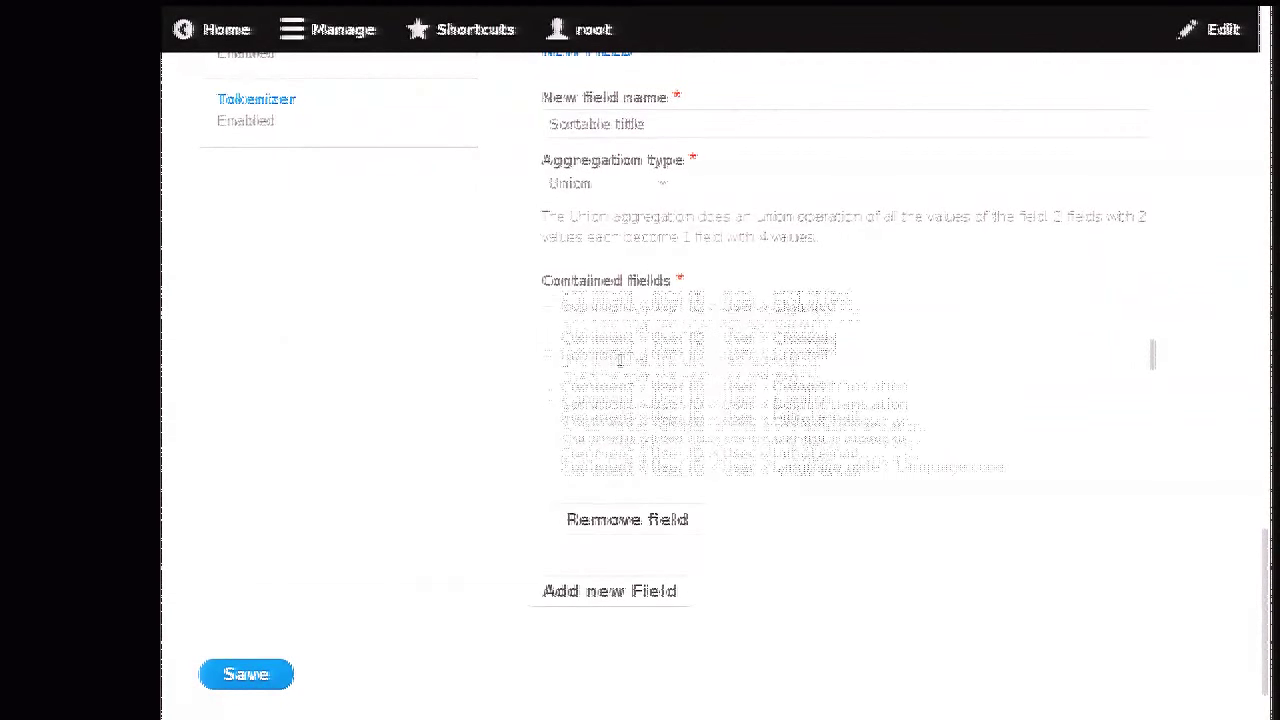
pyautogui.scroll(-6, 622, 367)
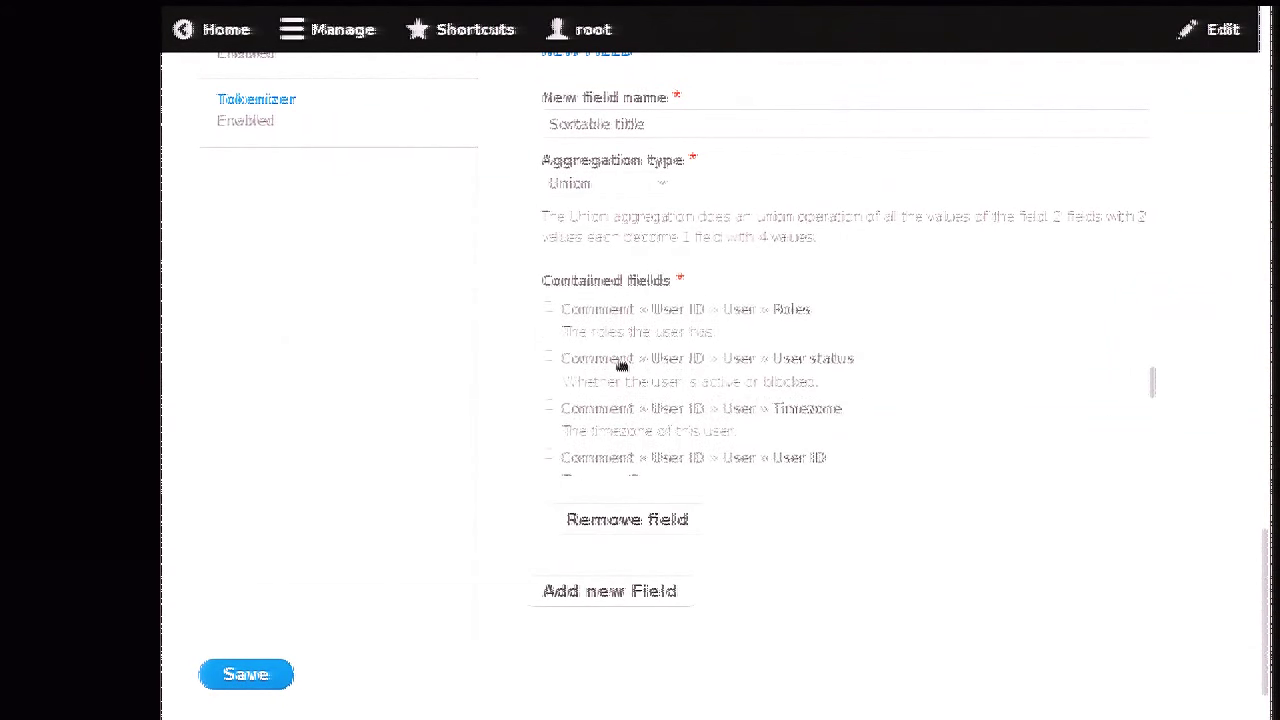
pyautogui.scroll(-6, 622, 350)
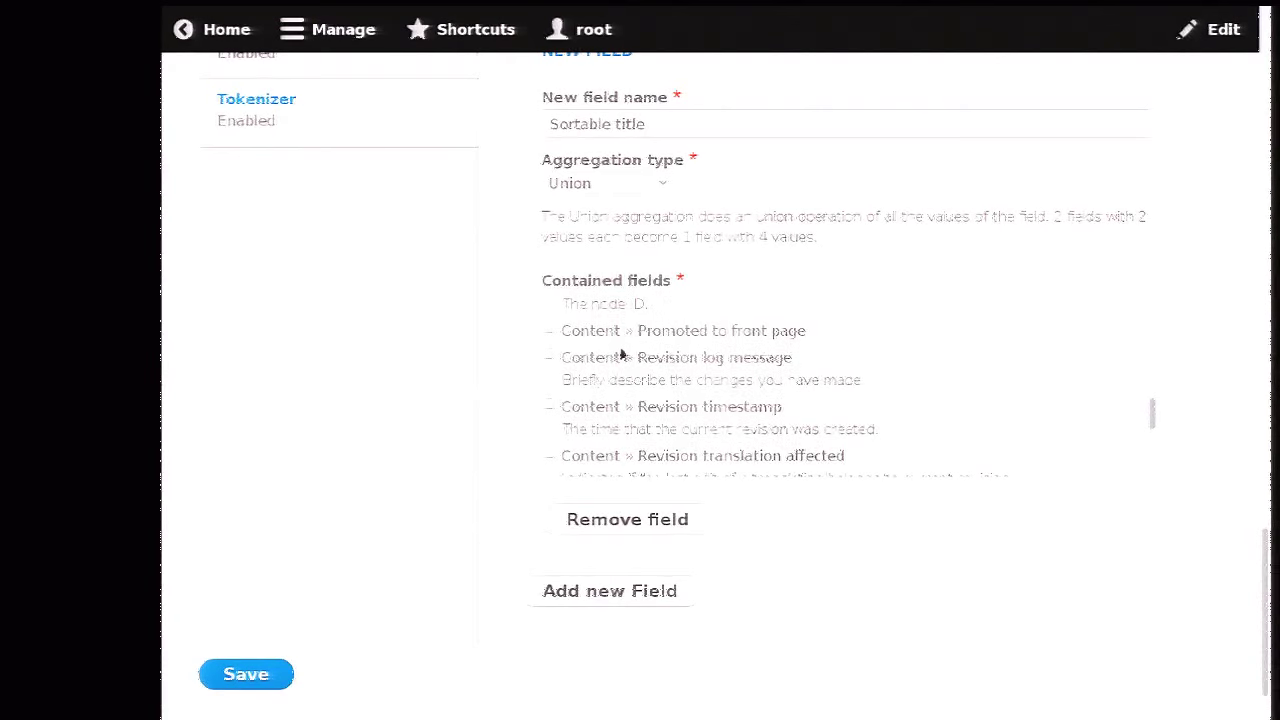
pyautogui.scroll(-3, 622, 350)
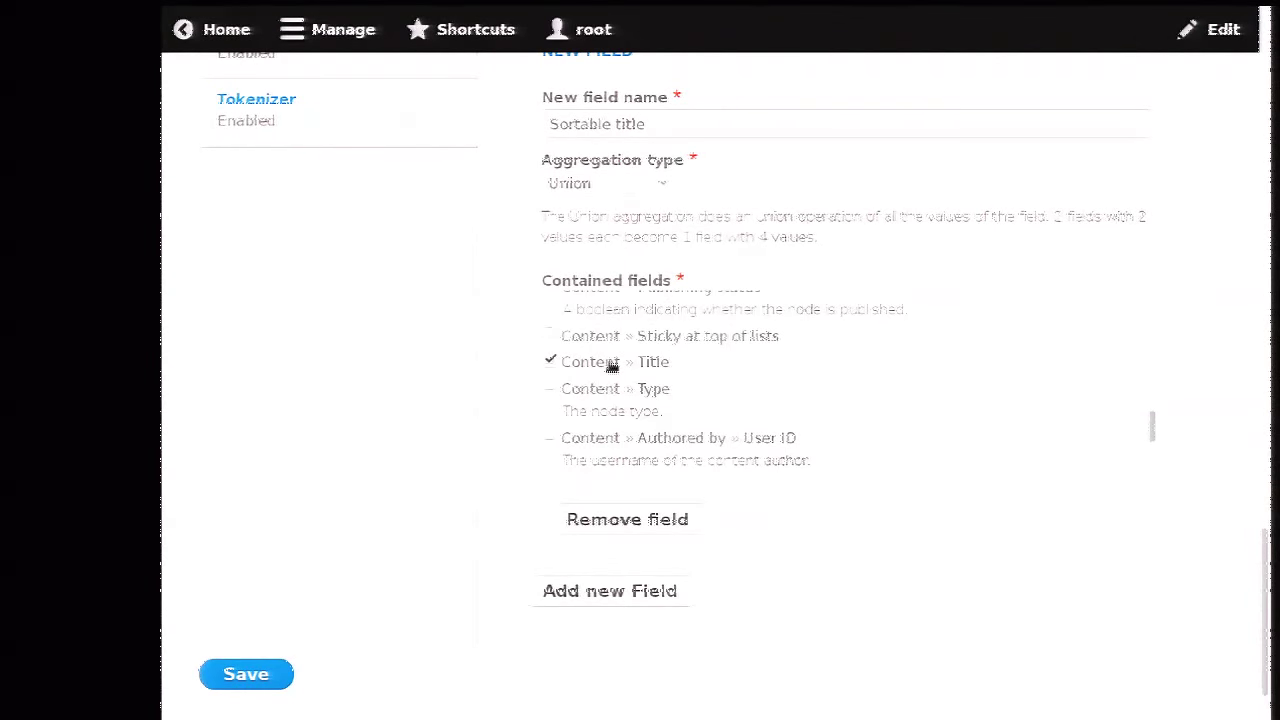
pyautogui.scroll(-6, 605, 350)
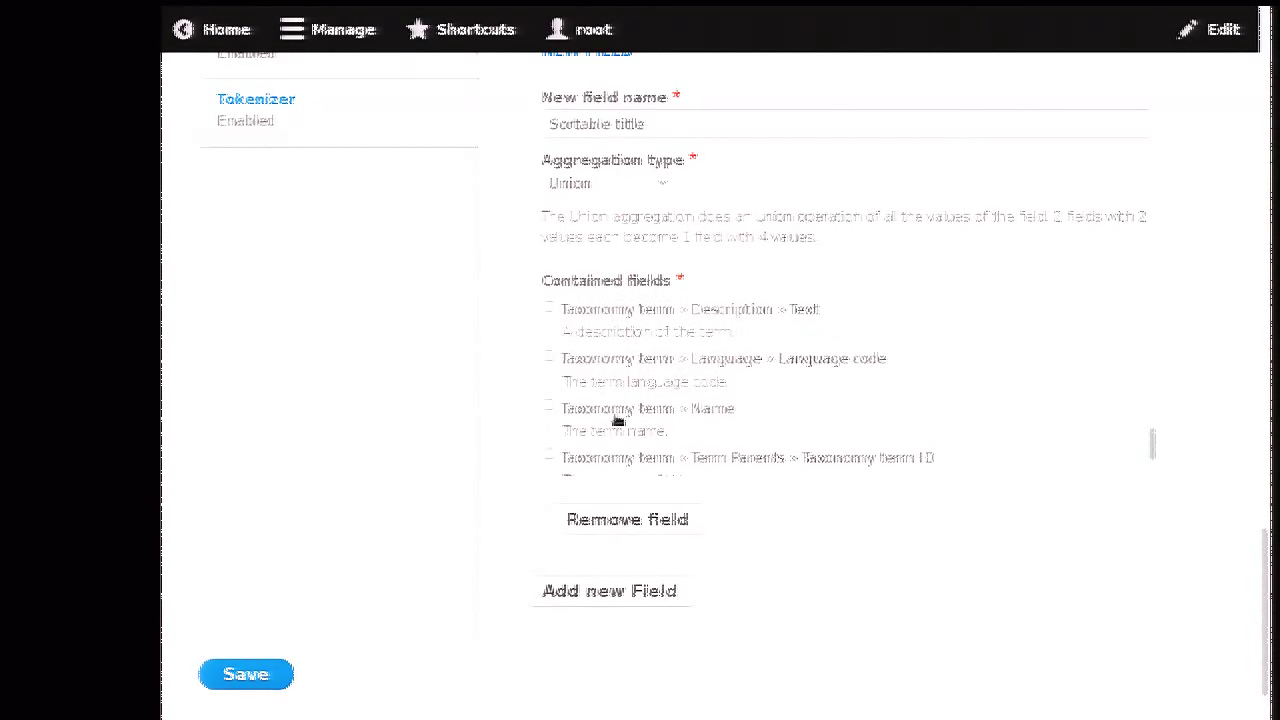
# Step: Review the HTML filter, Ignore case, Stopwords and Tokenizer settings, and save the processor configuration
pyautogui.scroll(5, 310, 340)
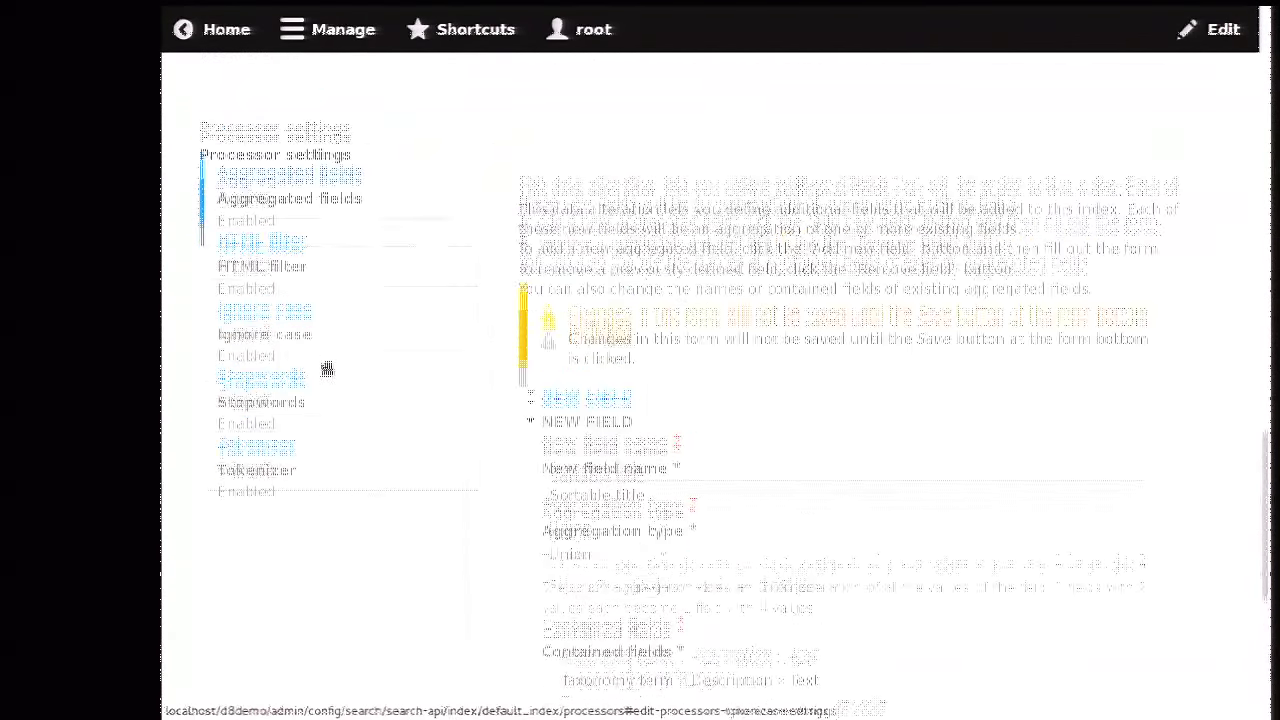
pyautogui.click(321, 321)
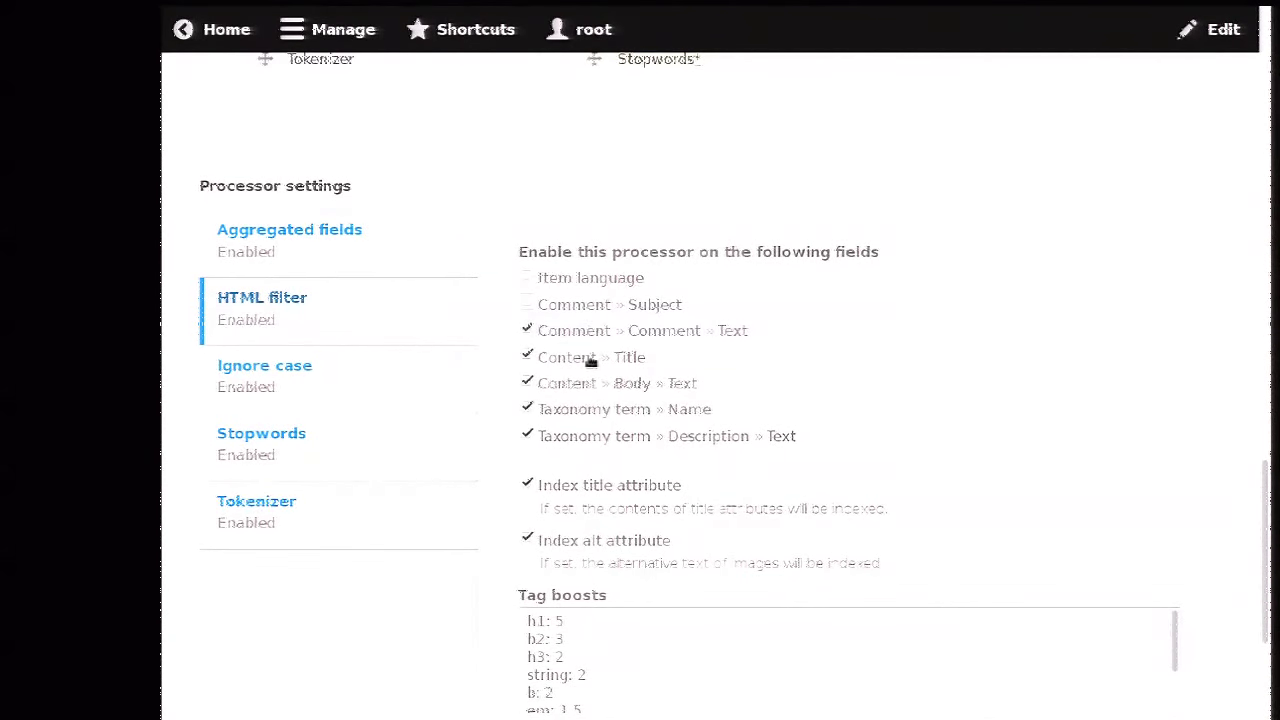
pyautogui.click(329, 389)
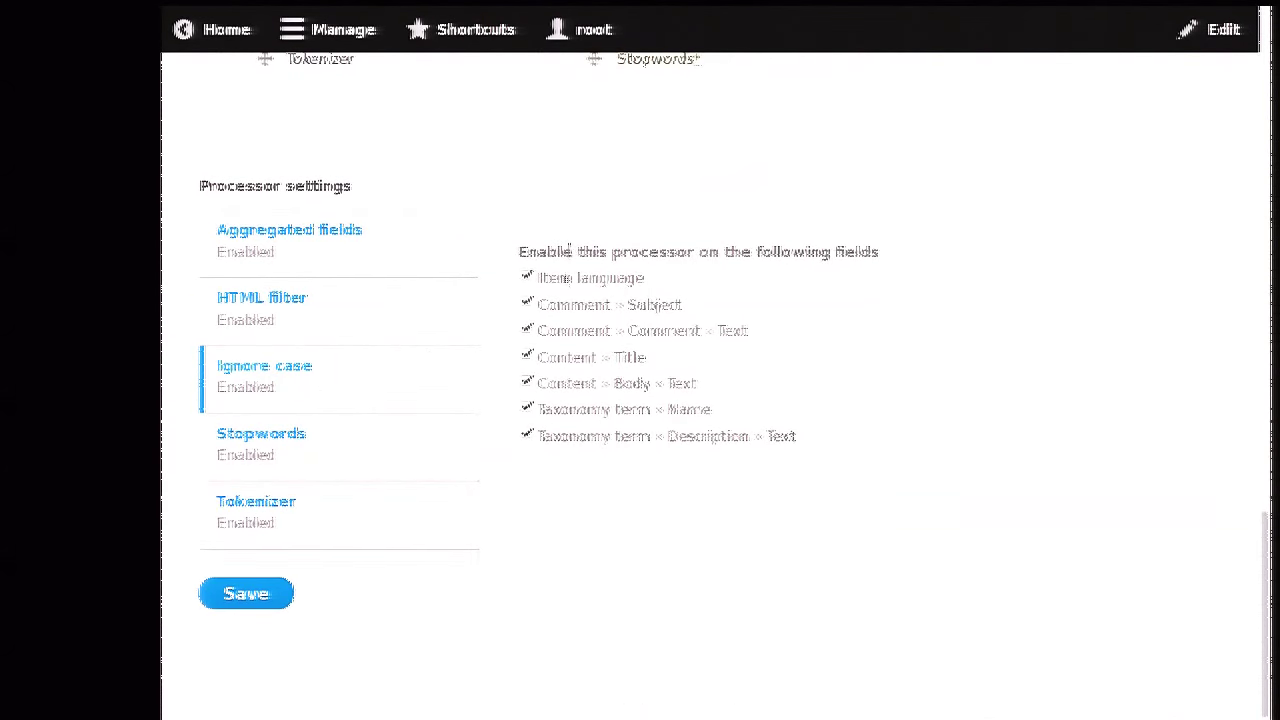
pyautogui.click(360, 443)
pyautogui.scroll(-1, 360, 443)
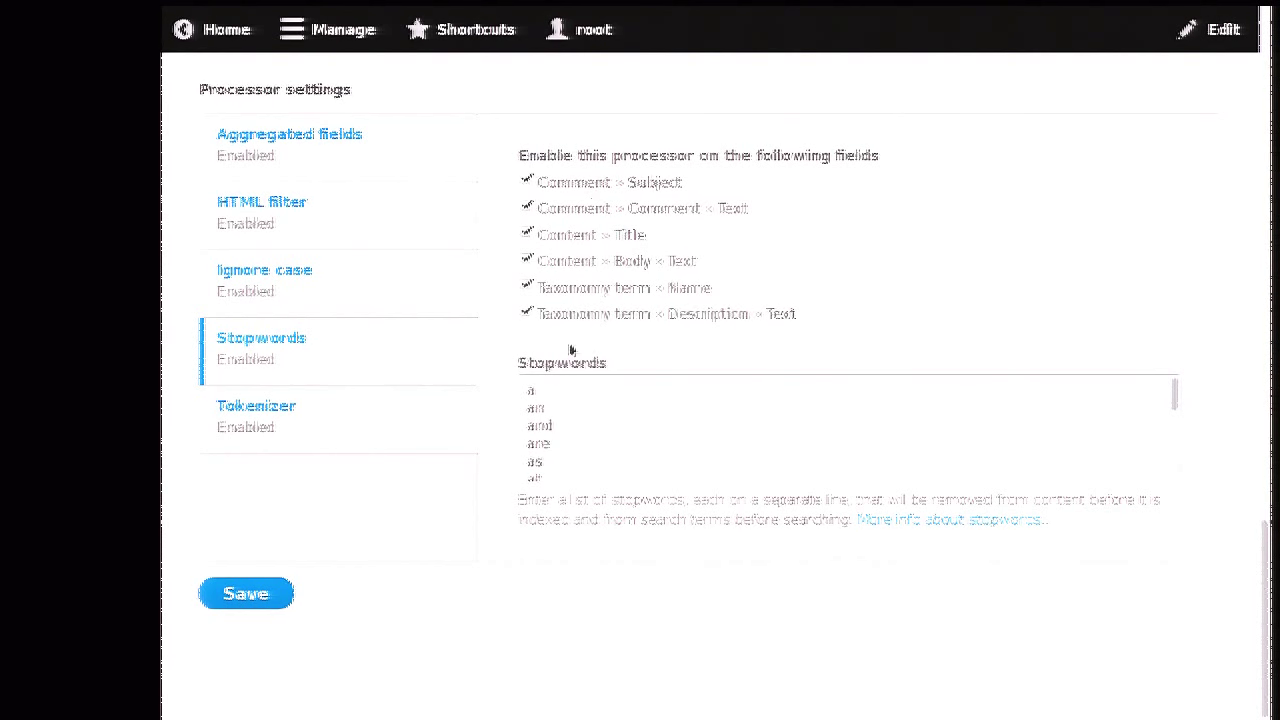
pyautogui.click(322, 414)
pyautogui.scroll(-2, 300, 460)
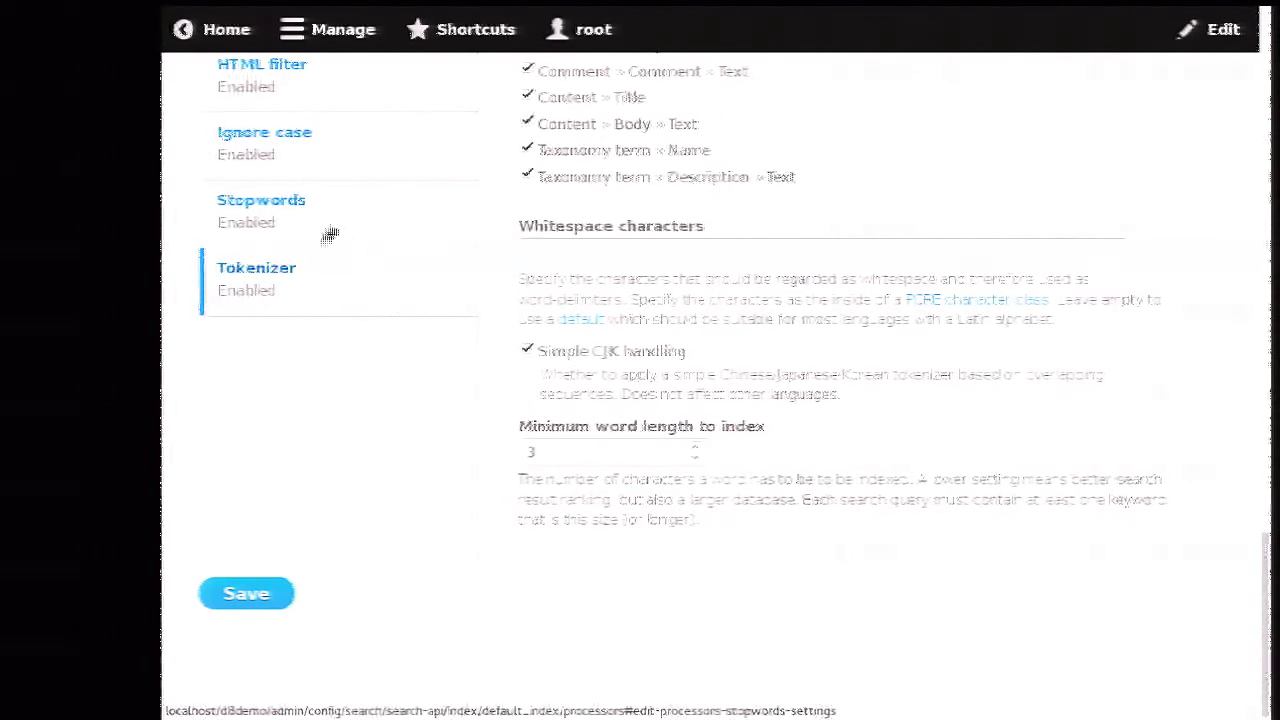
pyautogui.scroll(3, 330, 235)
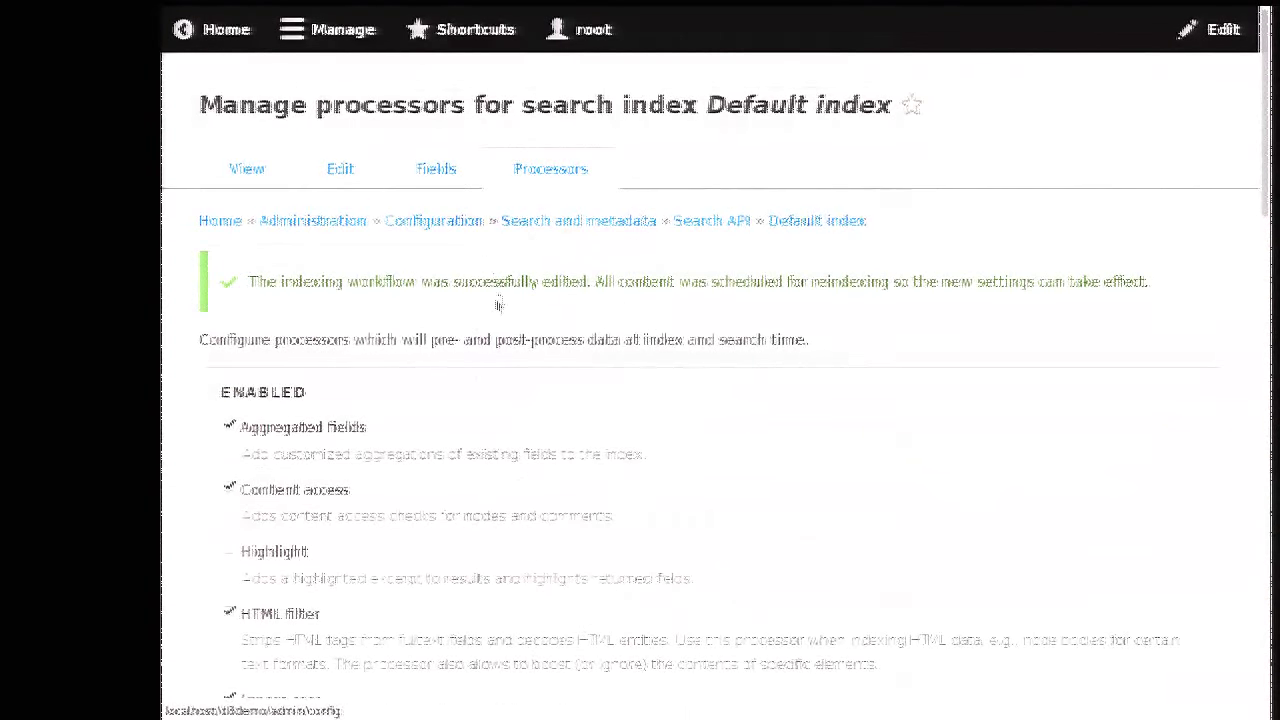
# Step: Examine the Default index's field list, including the Sortable title entry and the indexed comment fields
pyautogui.click(451, 174)
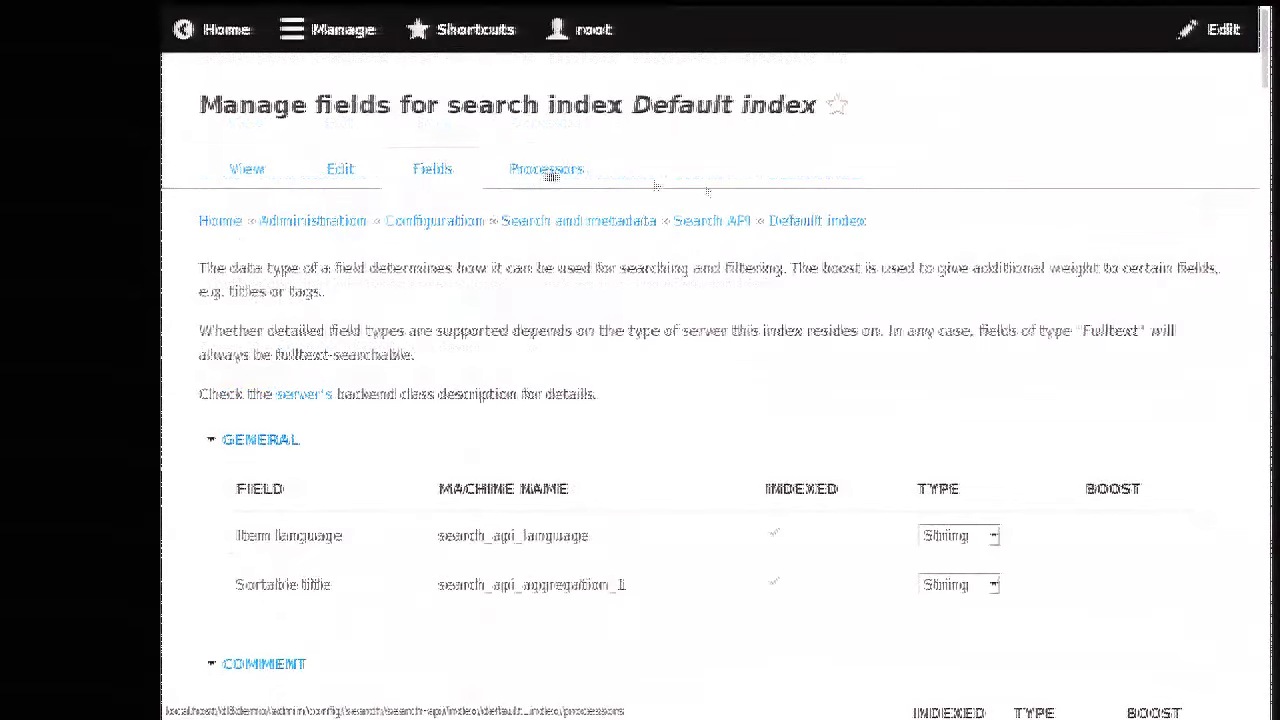
pyautogui.scroll(-3, 740, 245)
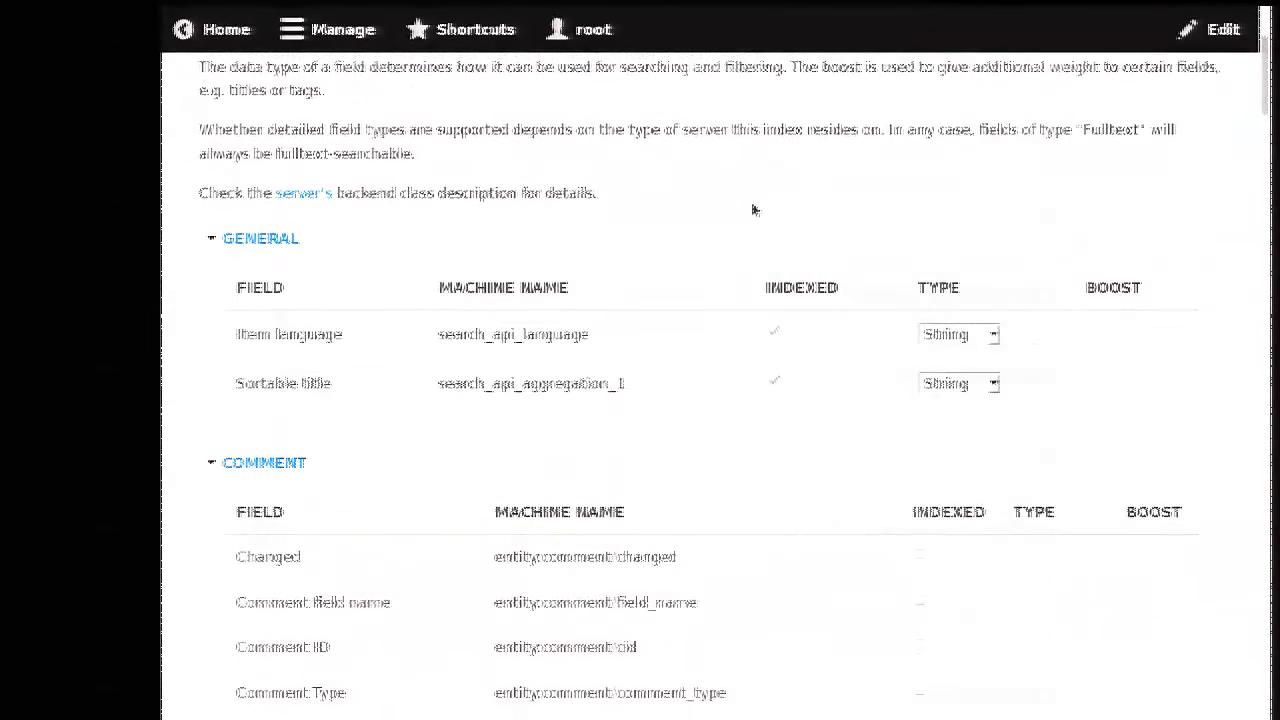
pyautogui.scroll(-1, 771, 209)
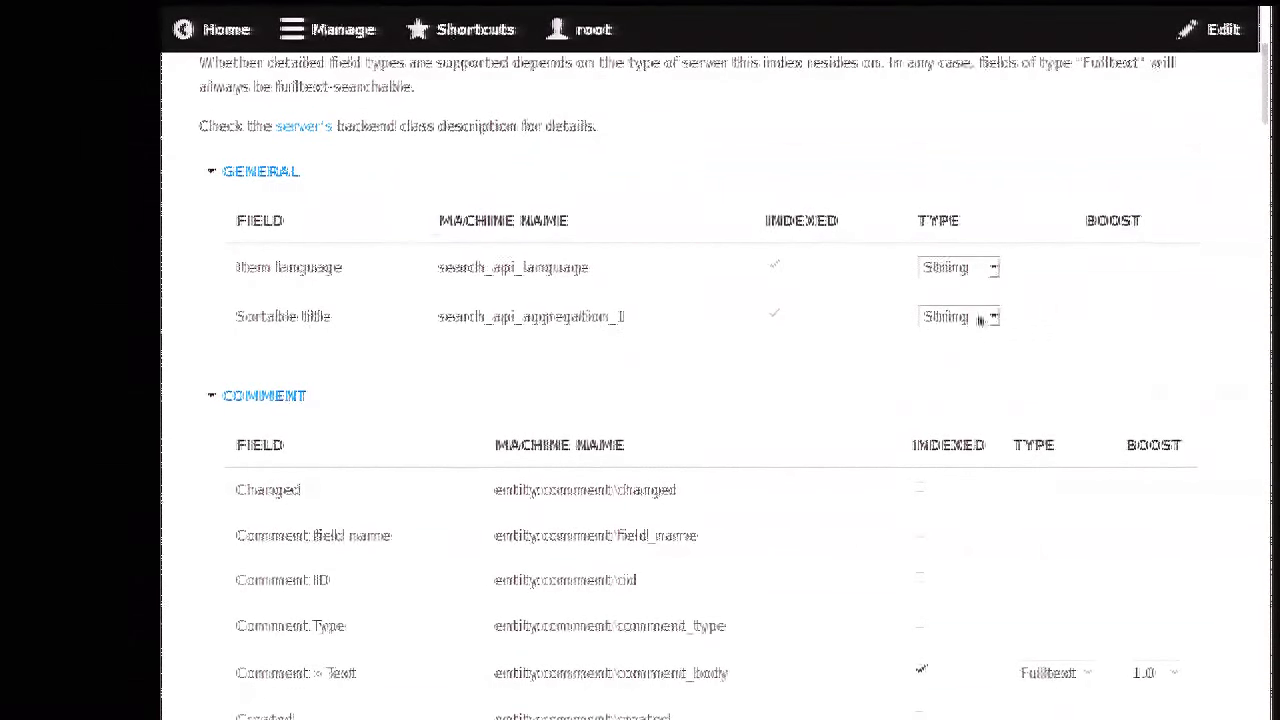
pyautogui.scroll(-2, 766, 371)
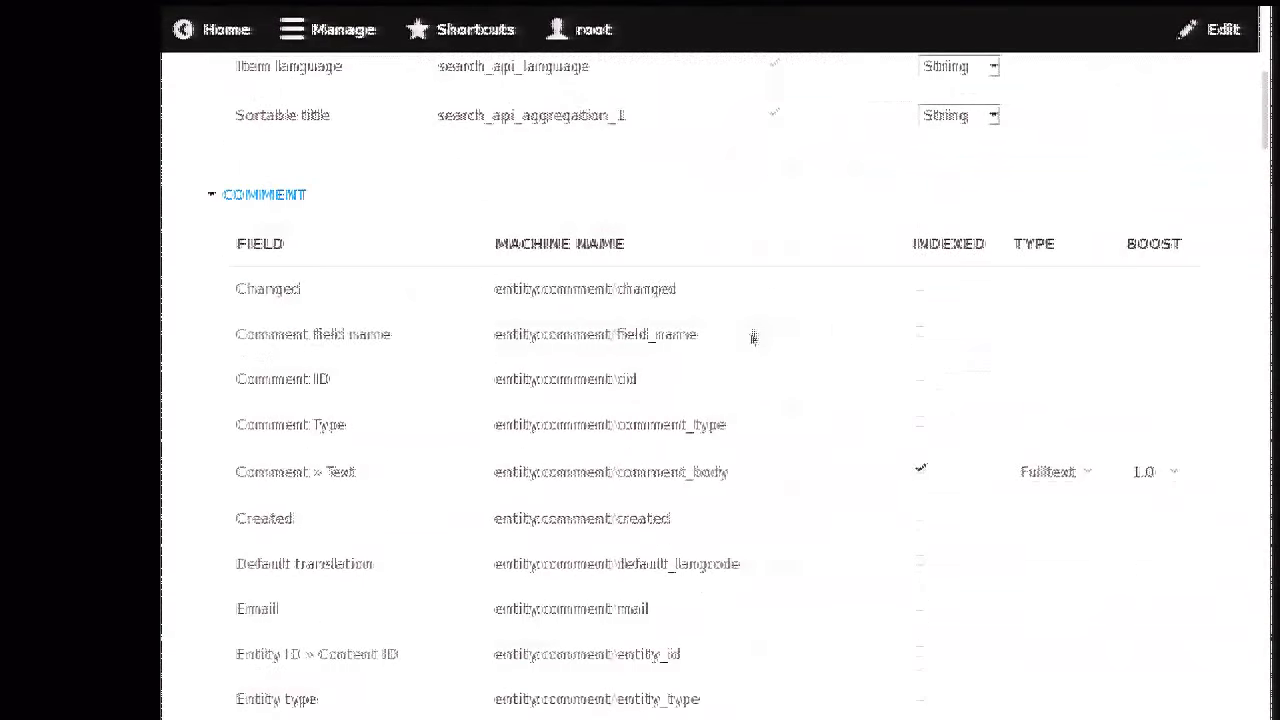
pyautogui.scroll(-1, 750, 211)
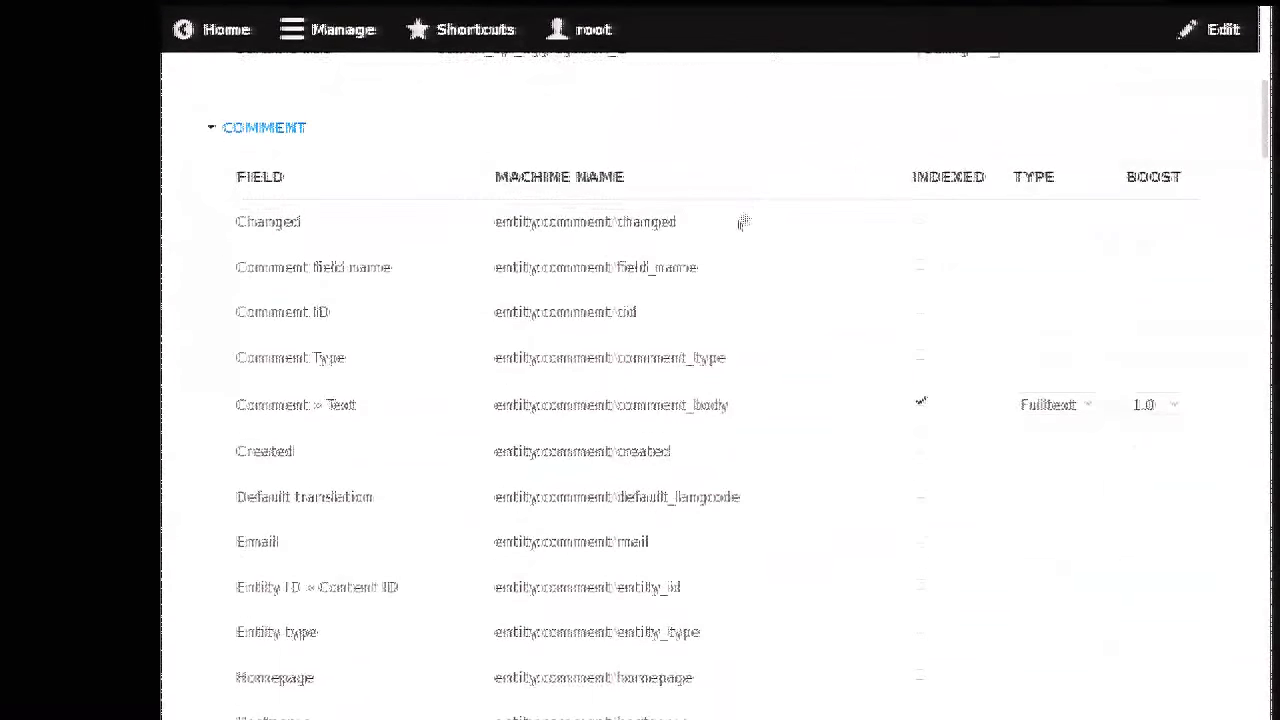
pyautogui.scroll(-3, 743, 221)
pyautogui.scroll(-2, 645, 291)
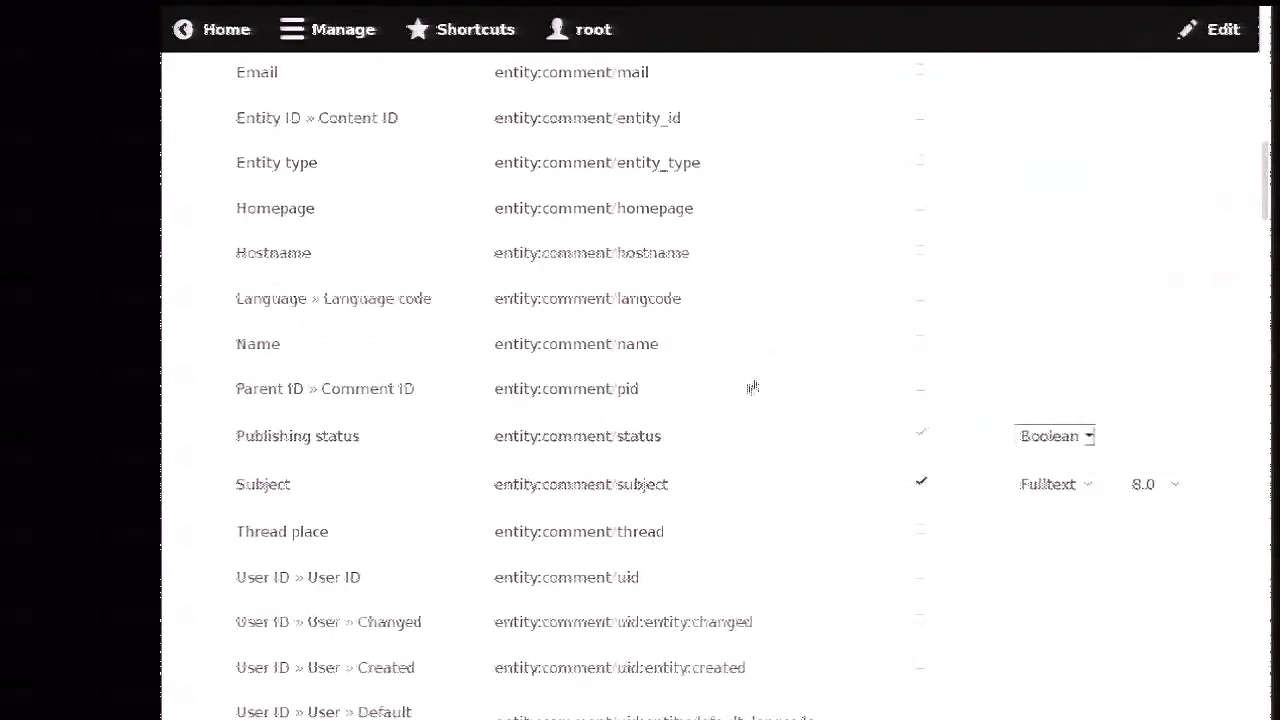
pyautogui.scroll(2, 505, 290)
pyautogui.scroll(10, 505, 290)
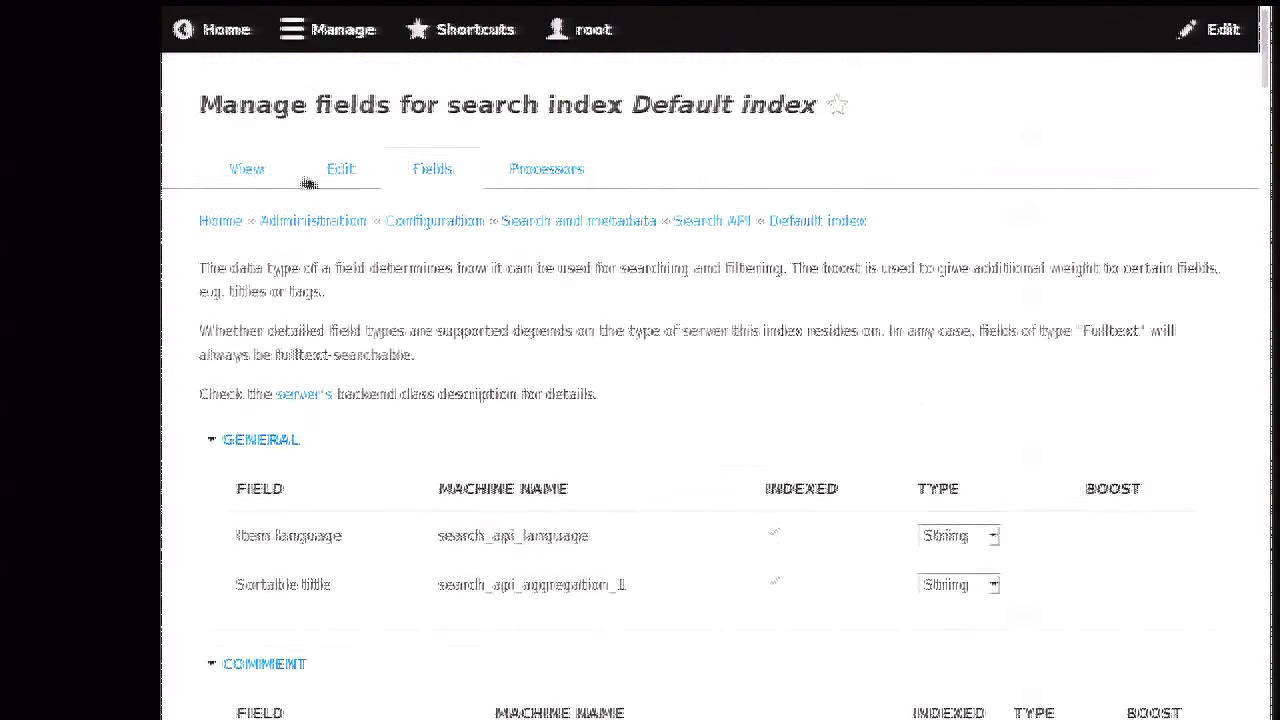
# Step: Index all pending items of the Default index from its status page
pyautogui.click(251, 169)
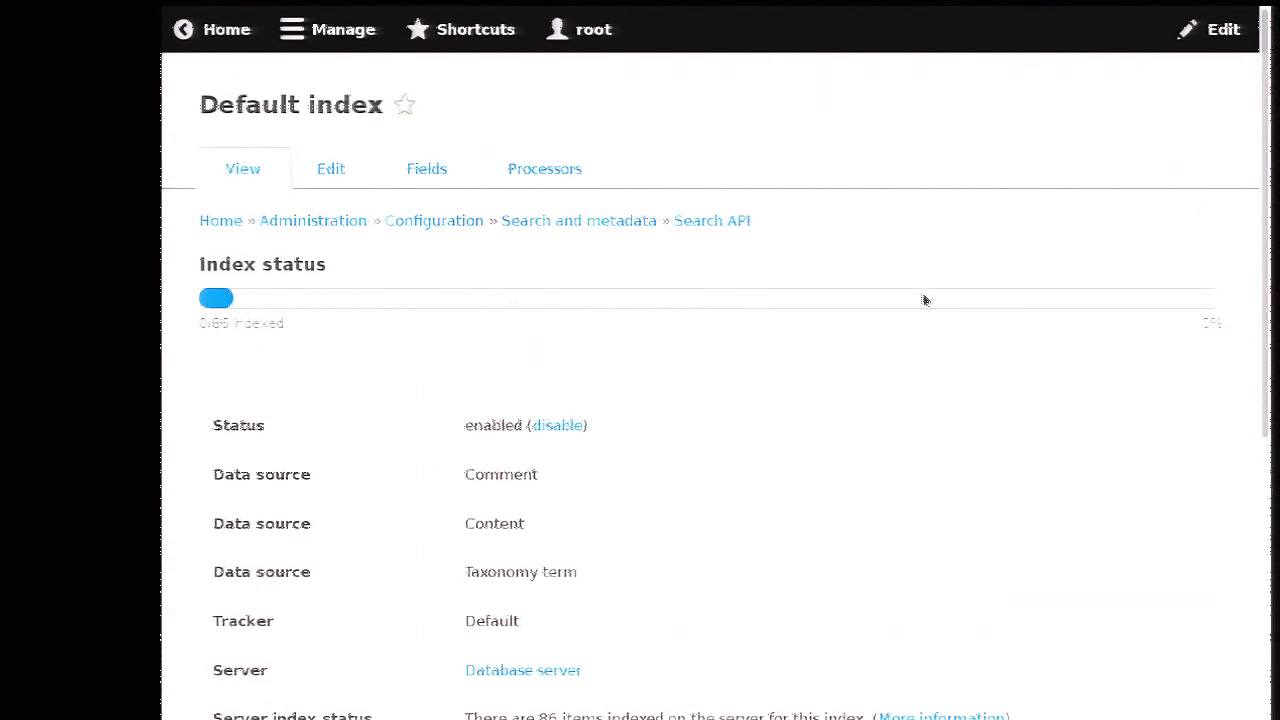
pyautogui.scroll(-5, 800, 302)
pyautogui.click(718, 549)
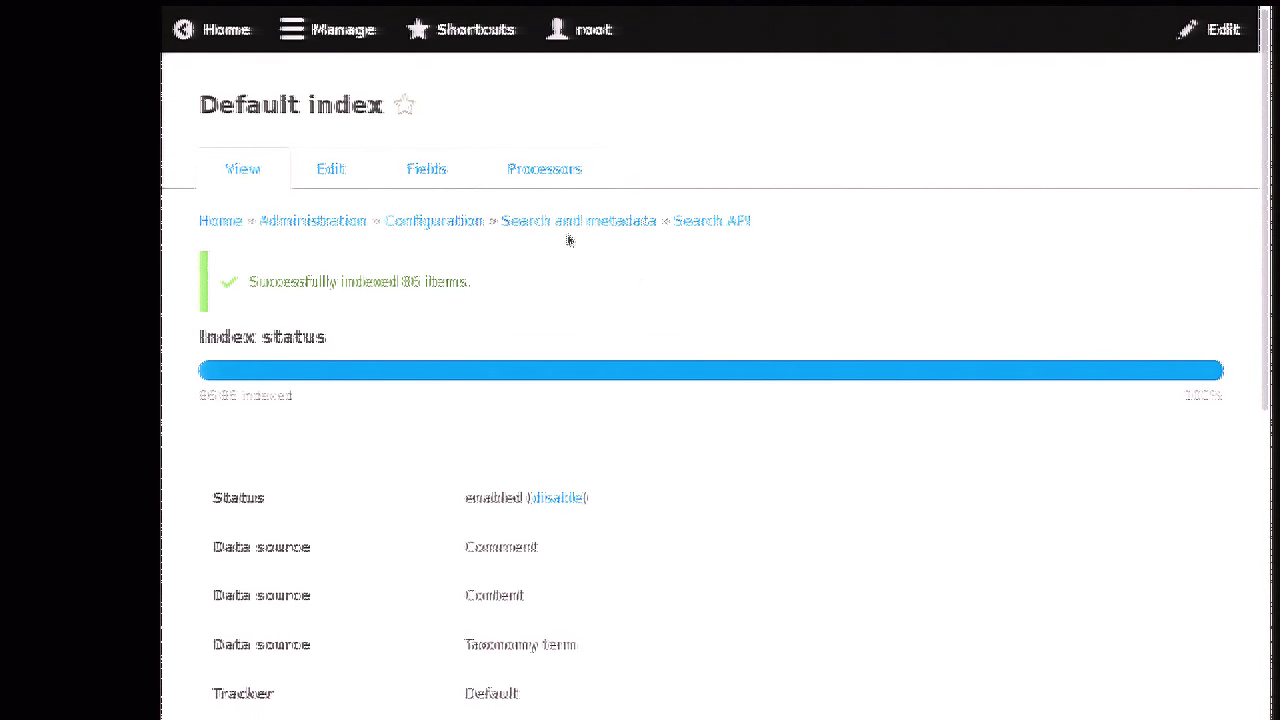
# Step: Start a new view in the site's Views administration and name it "Search"
pyautogui.click(443, 42)
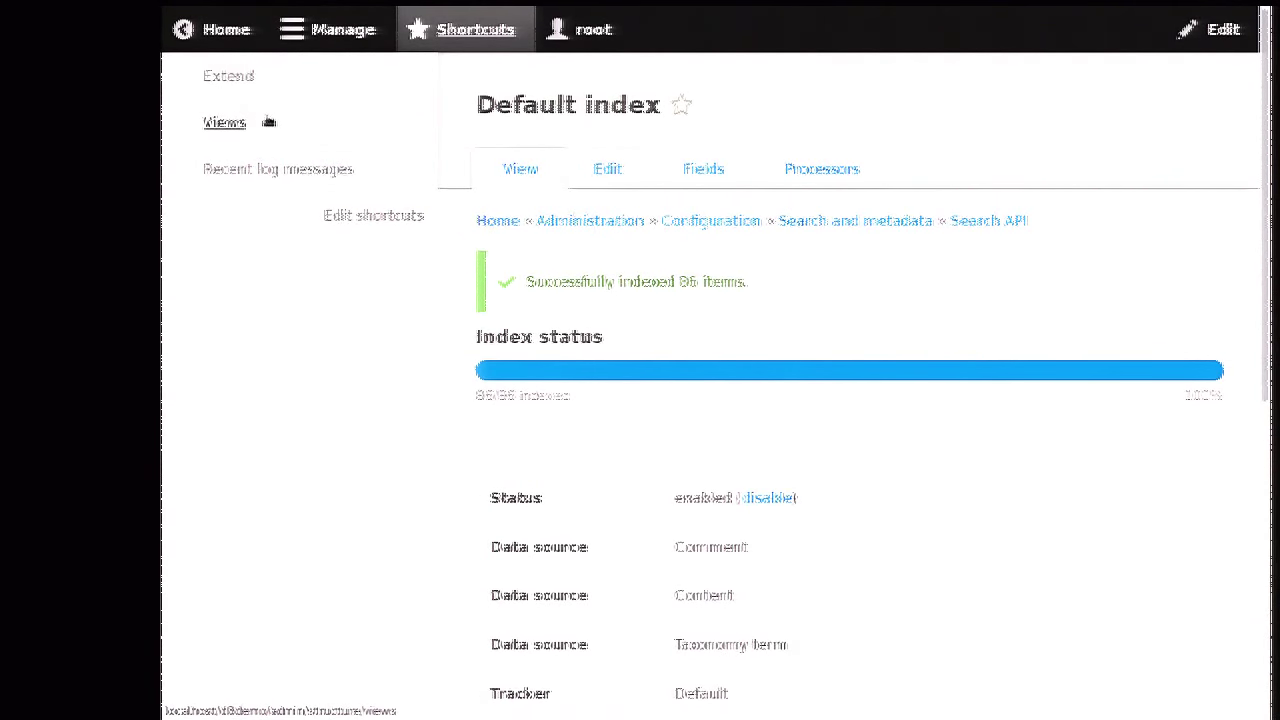
pyautogui.click(450, 36)
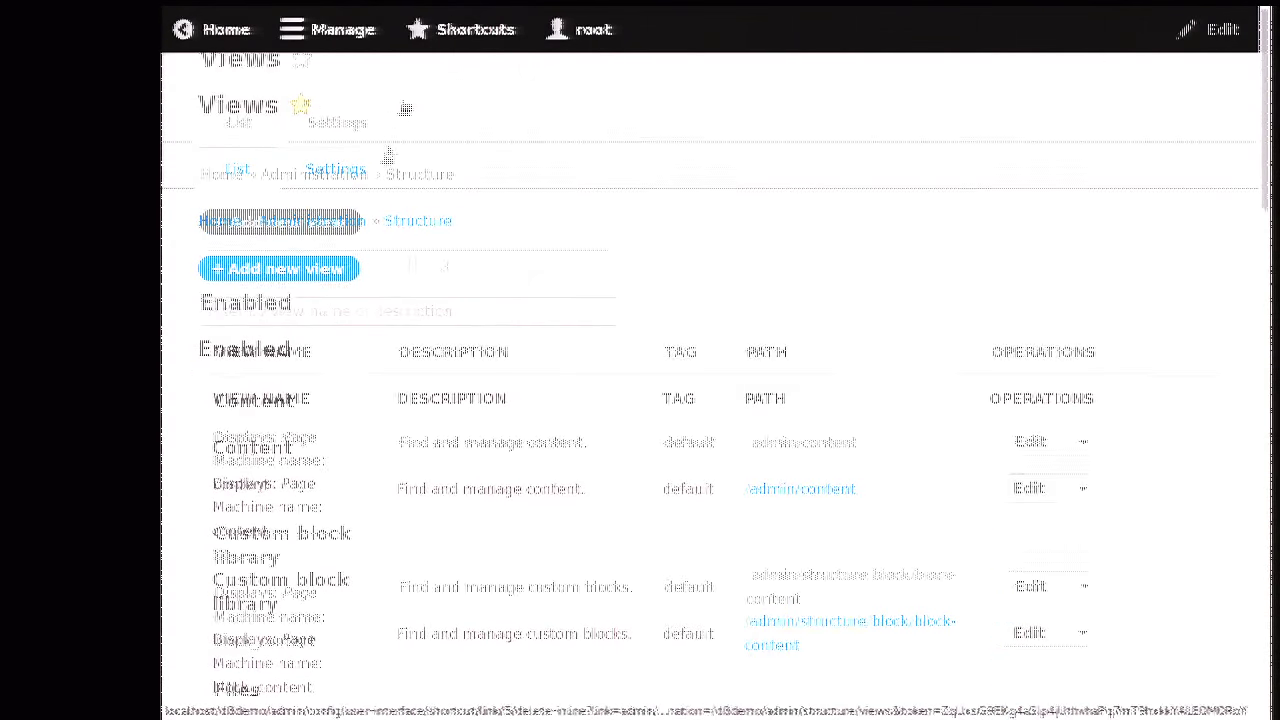
pyautogui.click(306, 266)
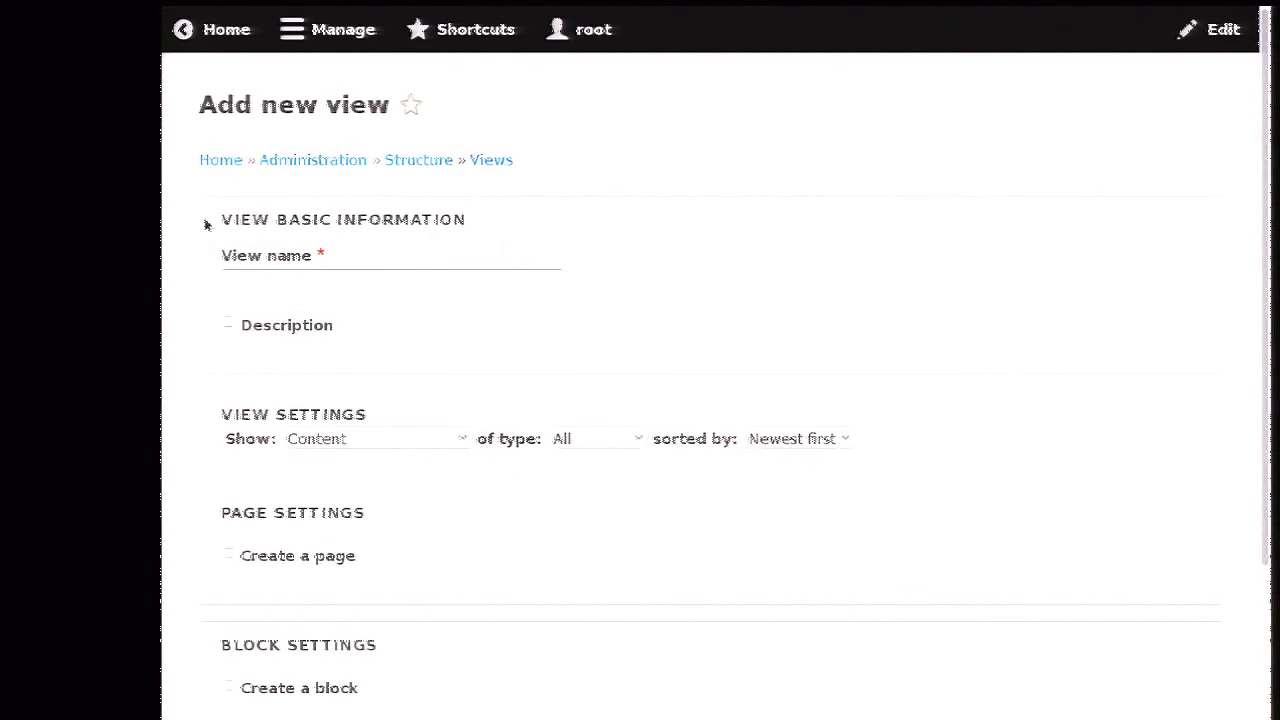
pyautogui.scroll(-1, 269, 178)
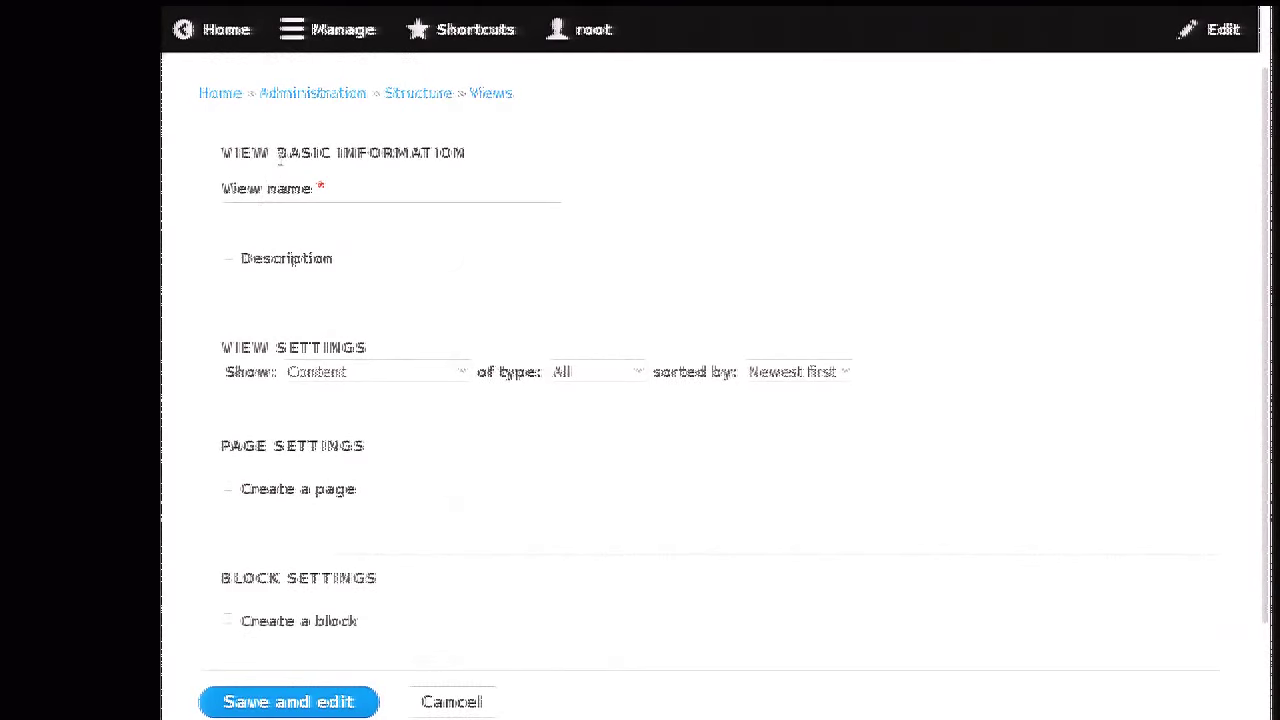
pyautogui.click(272, 210)
pyautogui.write('Se')
pyautogui.press('Down')
pyautogui.press('Return')
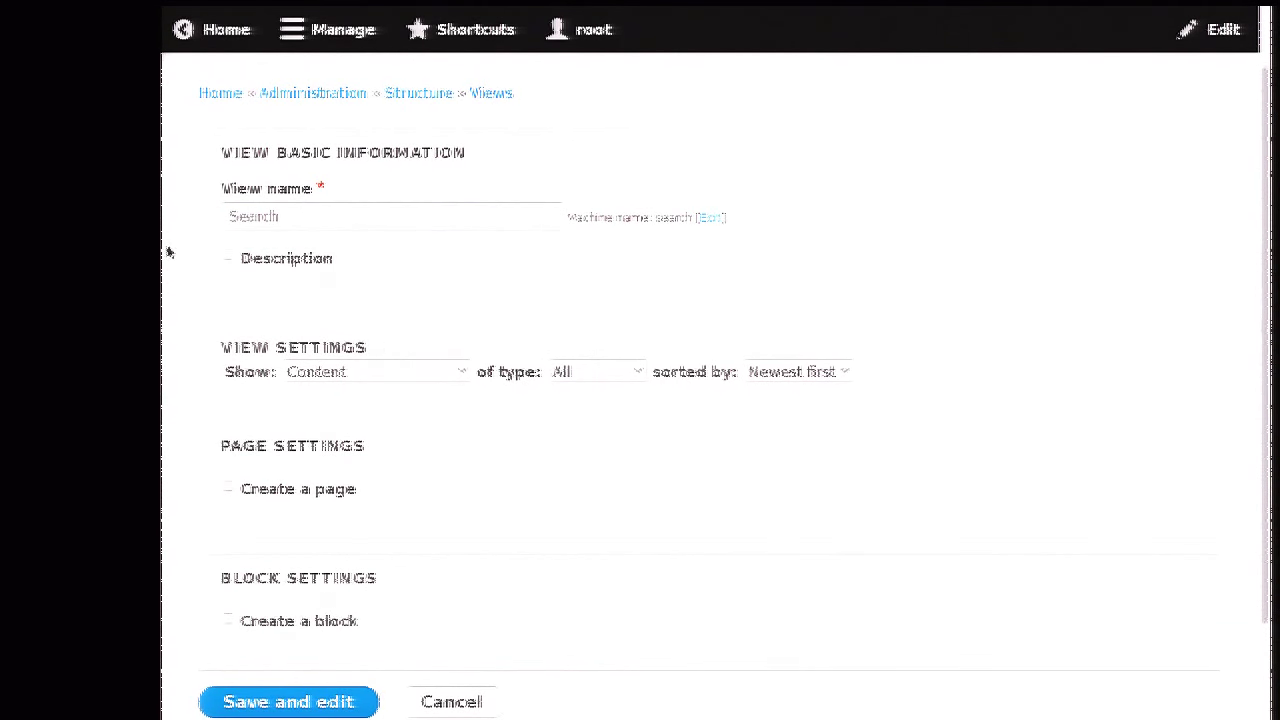
# Step: Make the Search view show Index Default index and enable creating a page for it
pyautogui.scroll(-1, 210, 240)
pyautogui.click(346, 266)
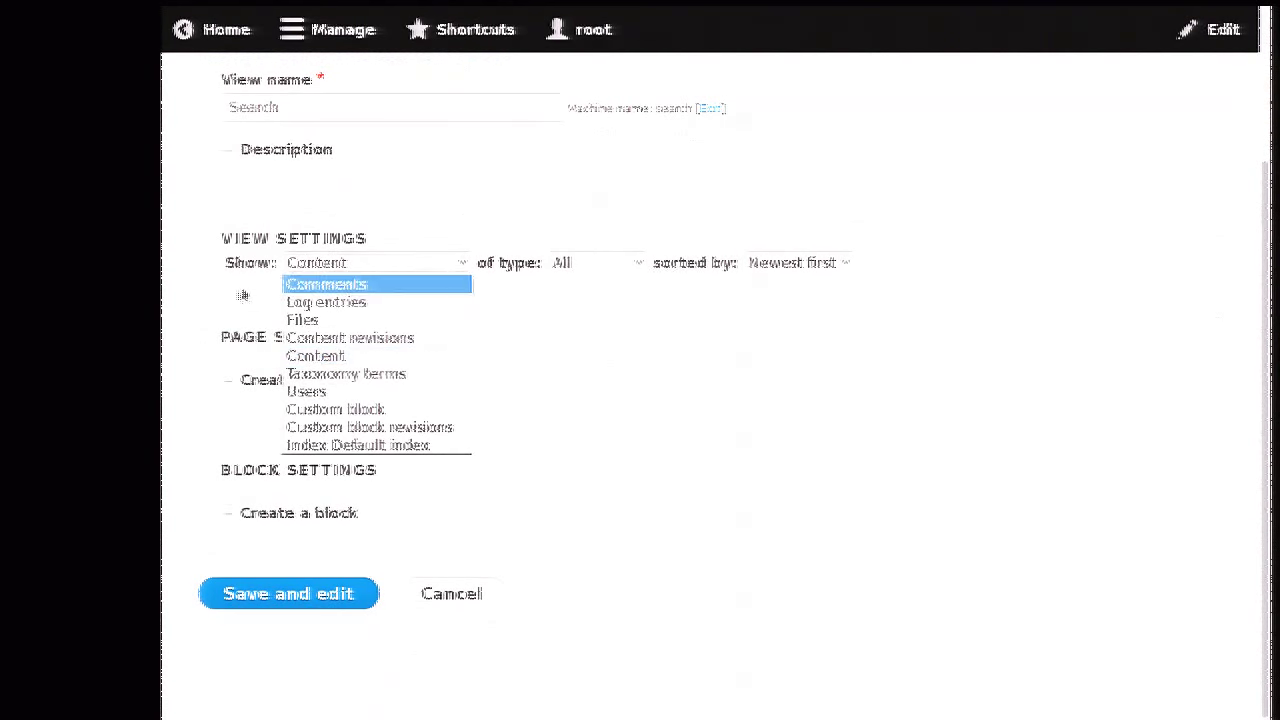
pyautogui.click(336, 449)
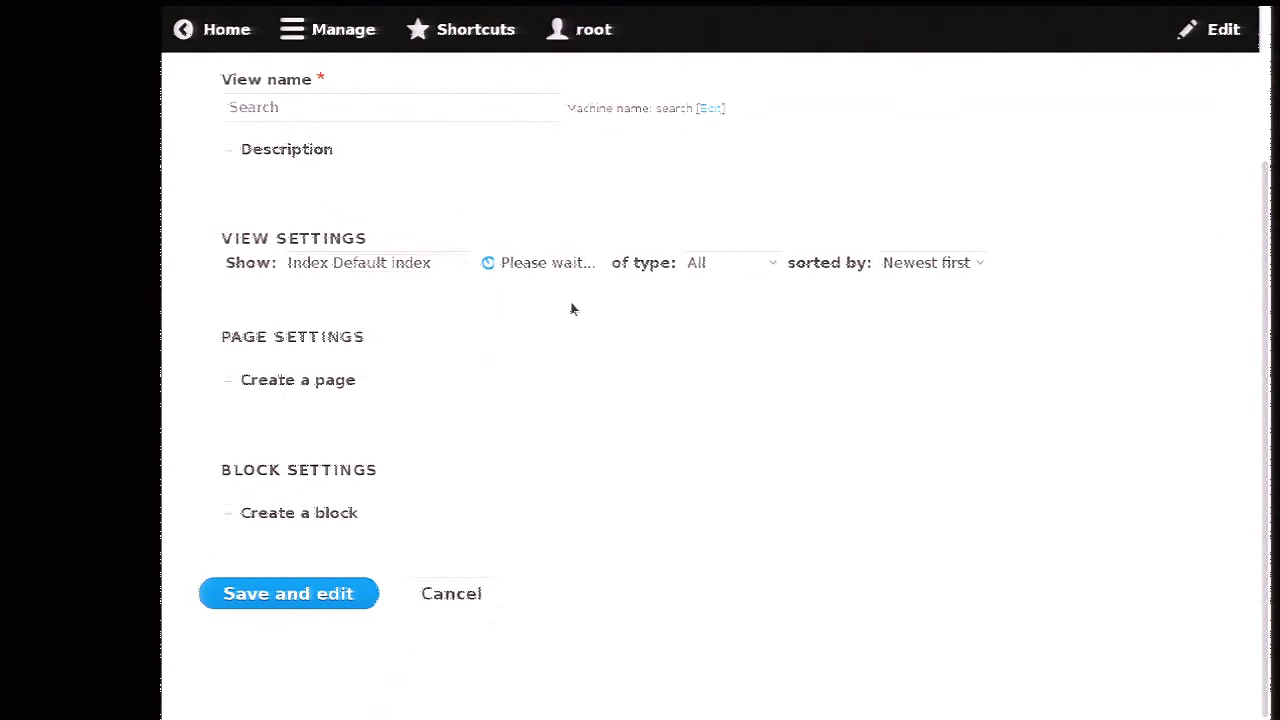
pyautogui.click(340, 380)
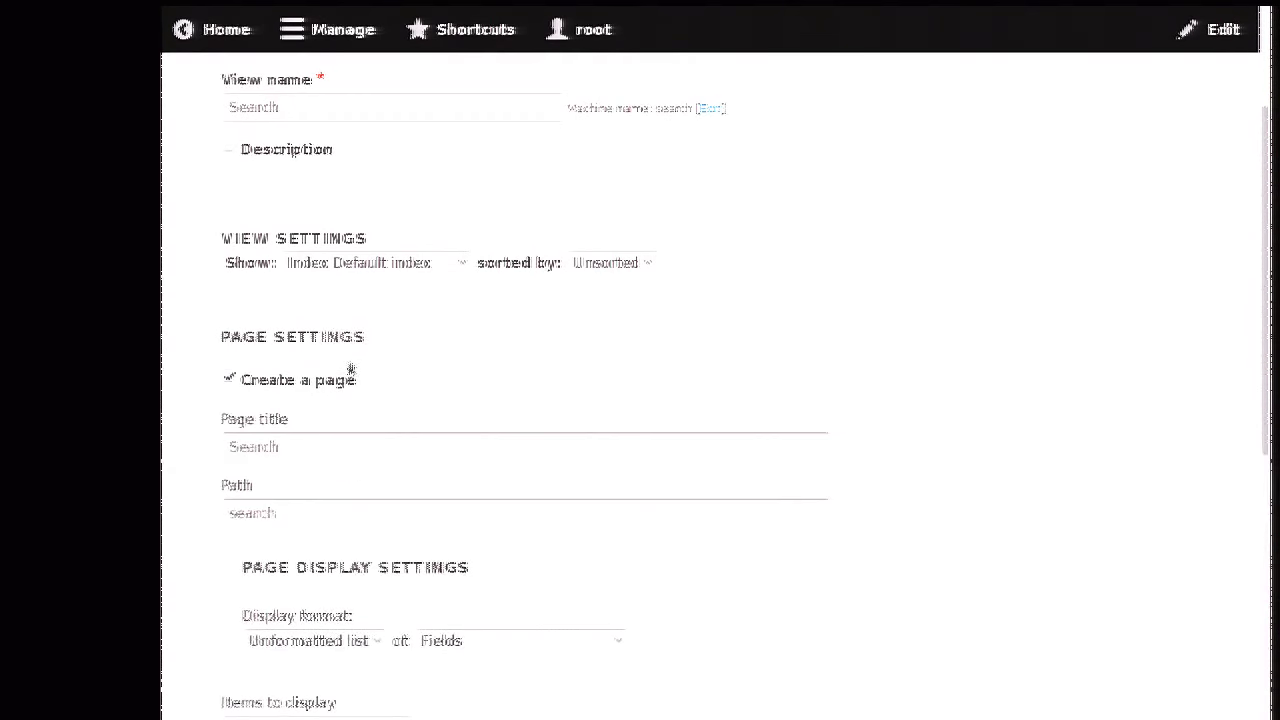
# Step: Set the page's display format to an unformatted list of Rendered Search API item and save the view for editing
pyautogui.scroll(-3, 391, 306)
pyautogui.scroll(-1, 412, 260)
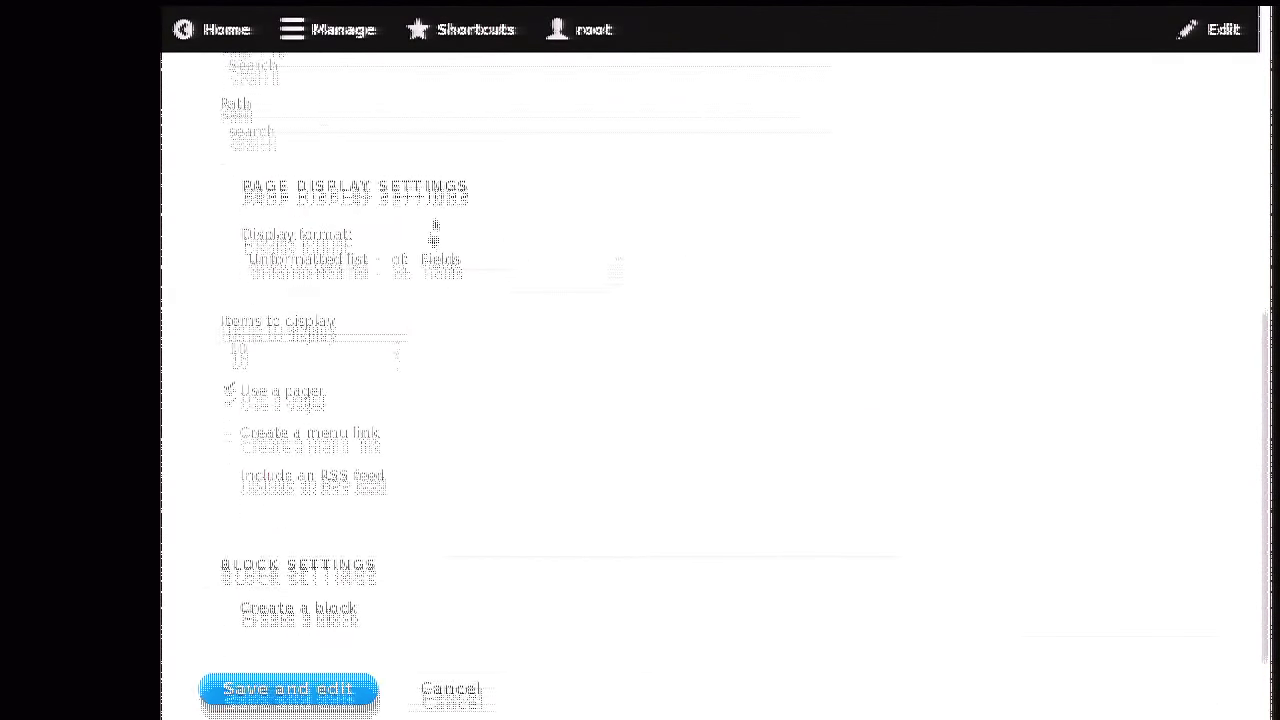
pyautogui.click(468, 242)
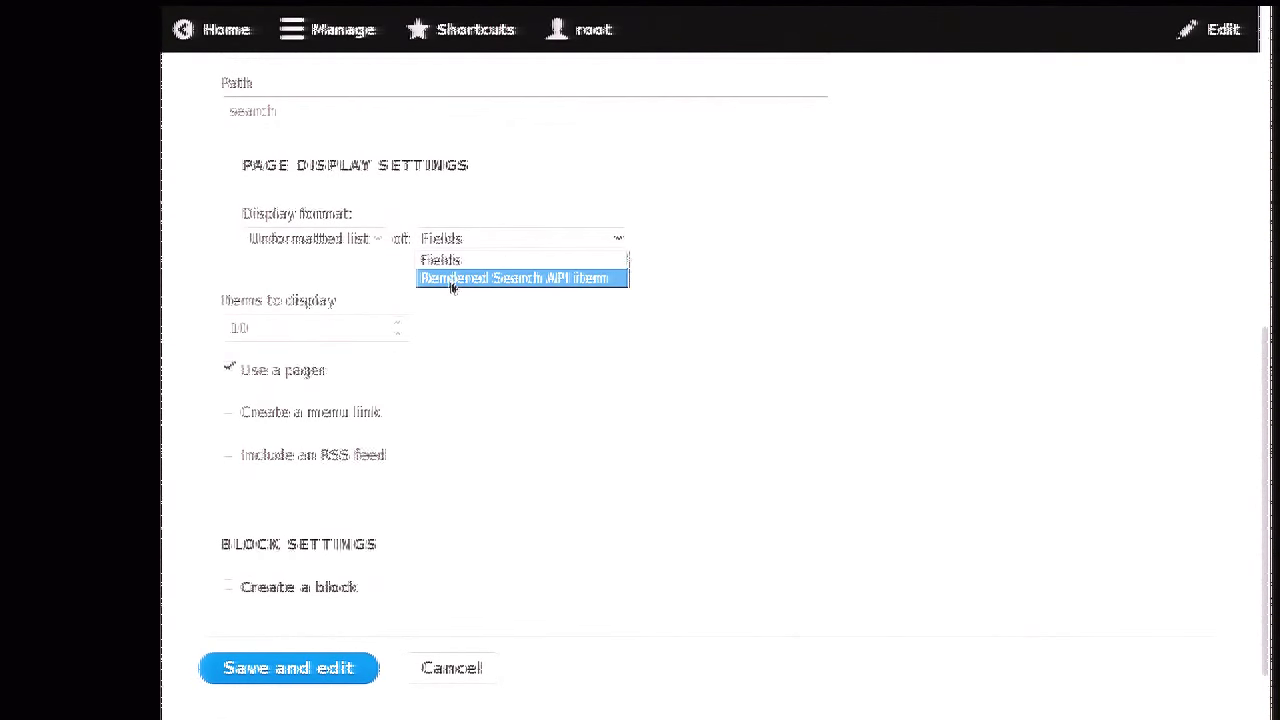
pyautogui.click(451, 280)
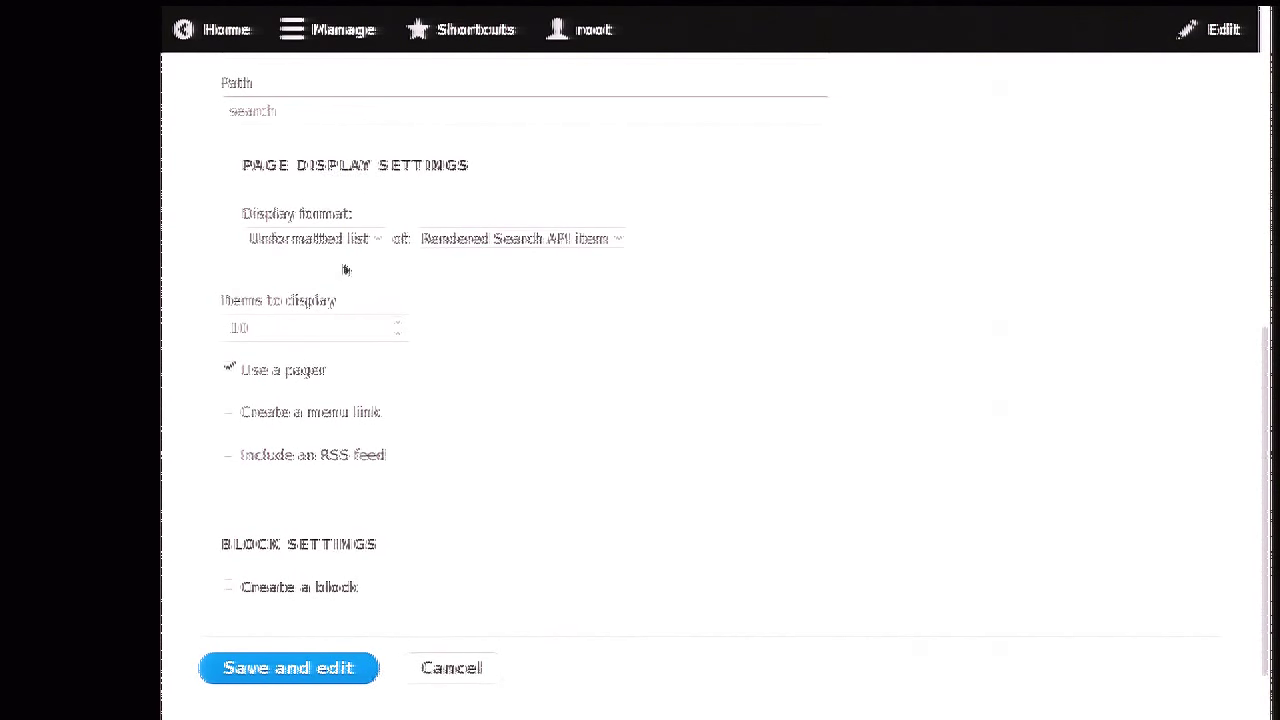
pyautogui.scroll(-1, 330, 266)
pyautogui.click(315, 593)
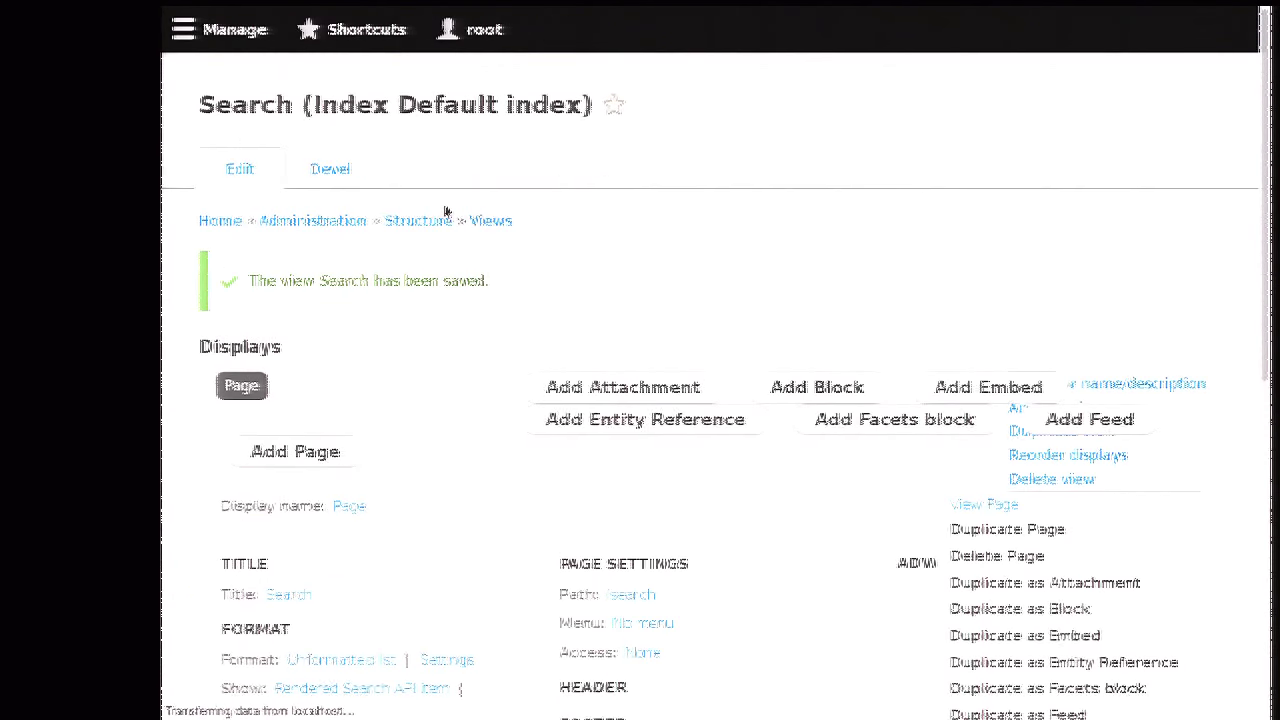
# Step: Set the row view mode to Teaser for both the Article and Basic page content bundles
pyautogui.scroll(-5, 440, 218)
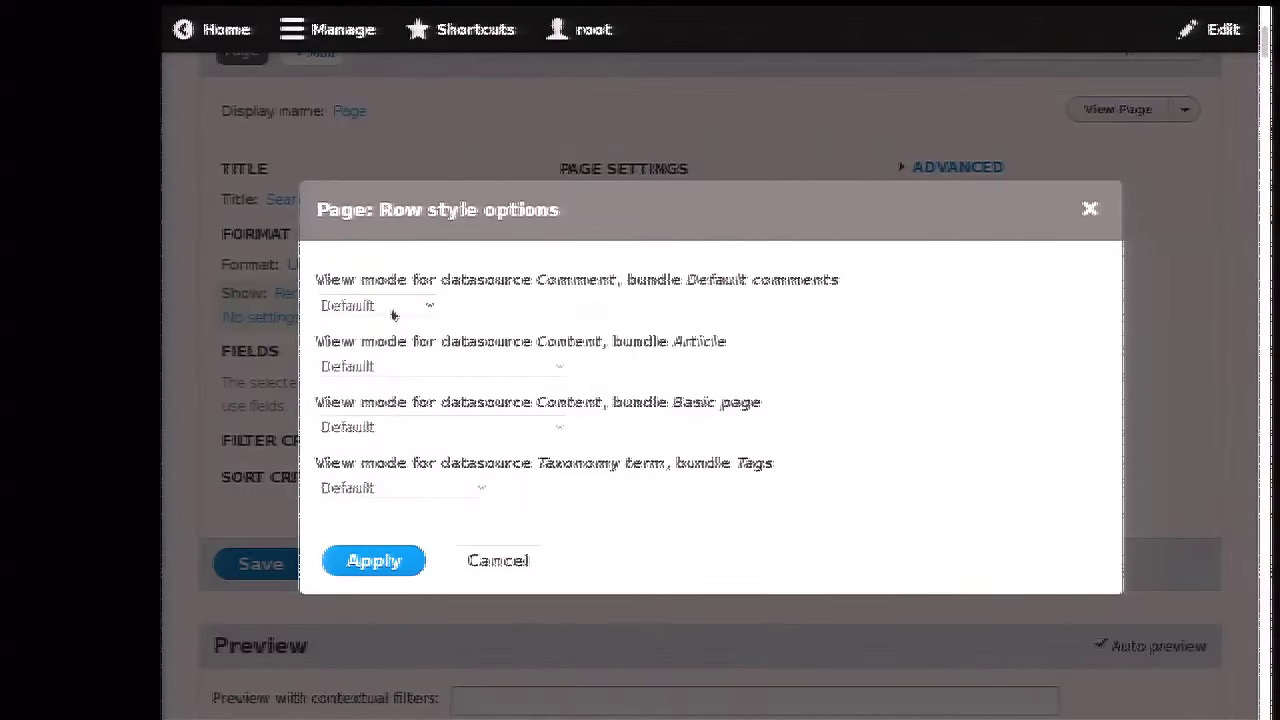
pyautogui.click(375, 305)
pyautogui.click(387, 325)
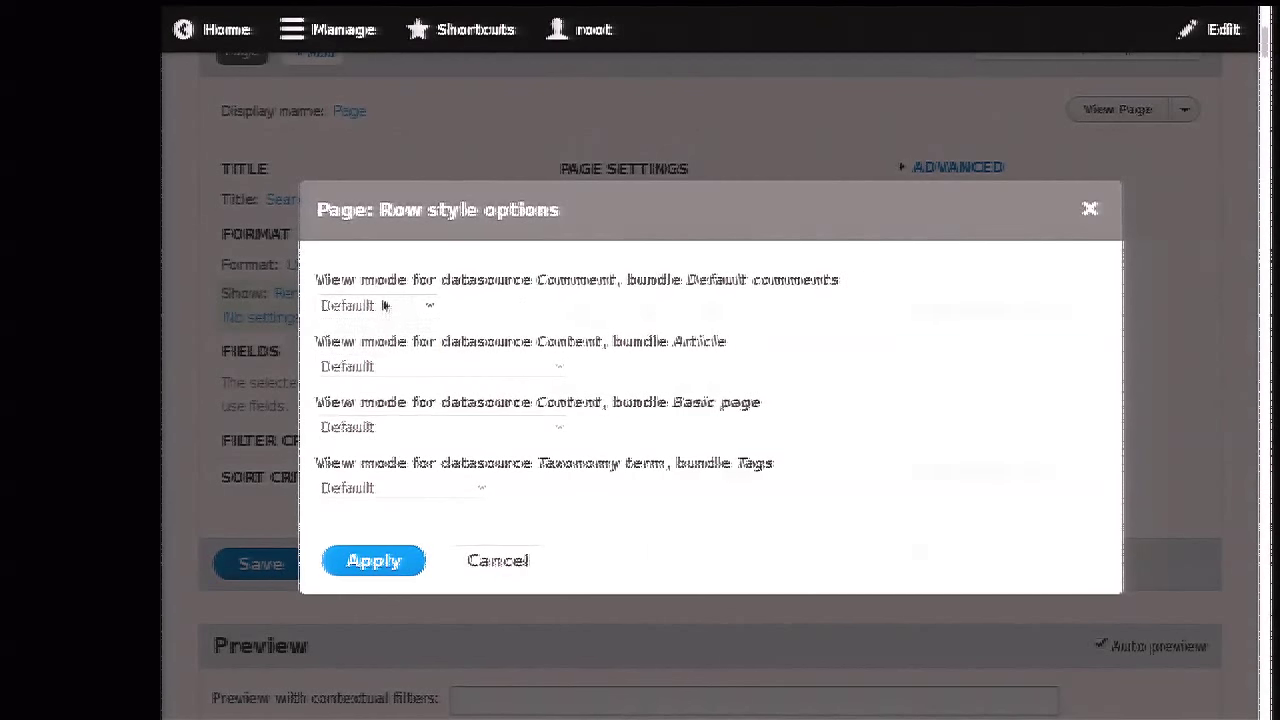
pyautogui.click(385, 366)
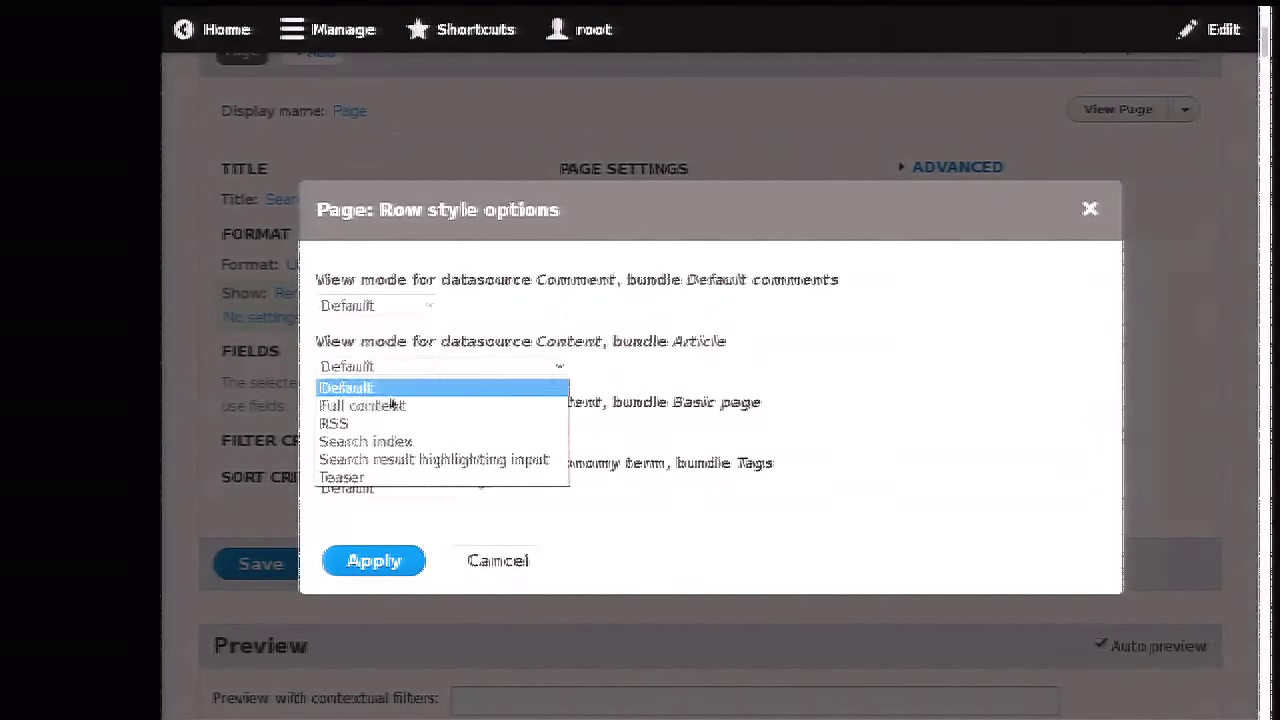
pyautogui.click(371, 478)
pyautogui.click(455, 427)
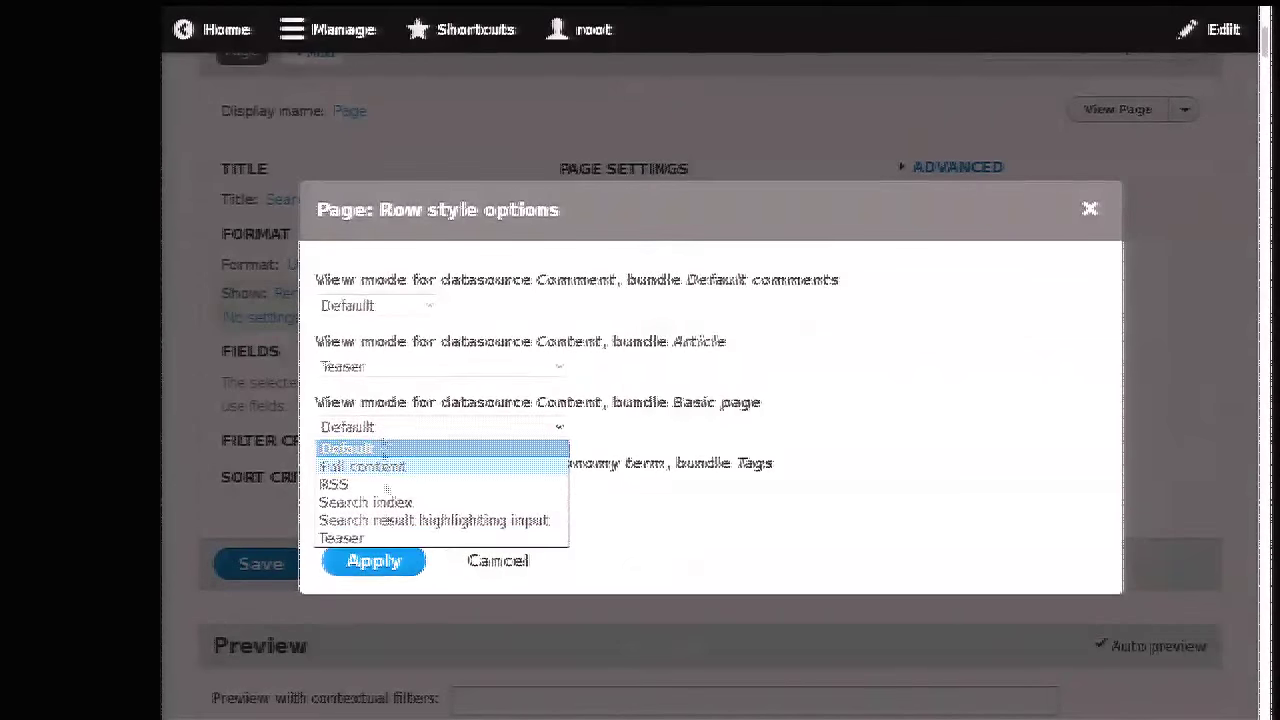
pyautogui.click(389, 541)
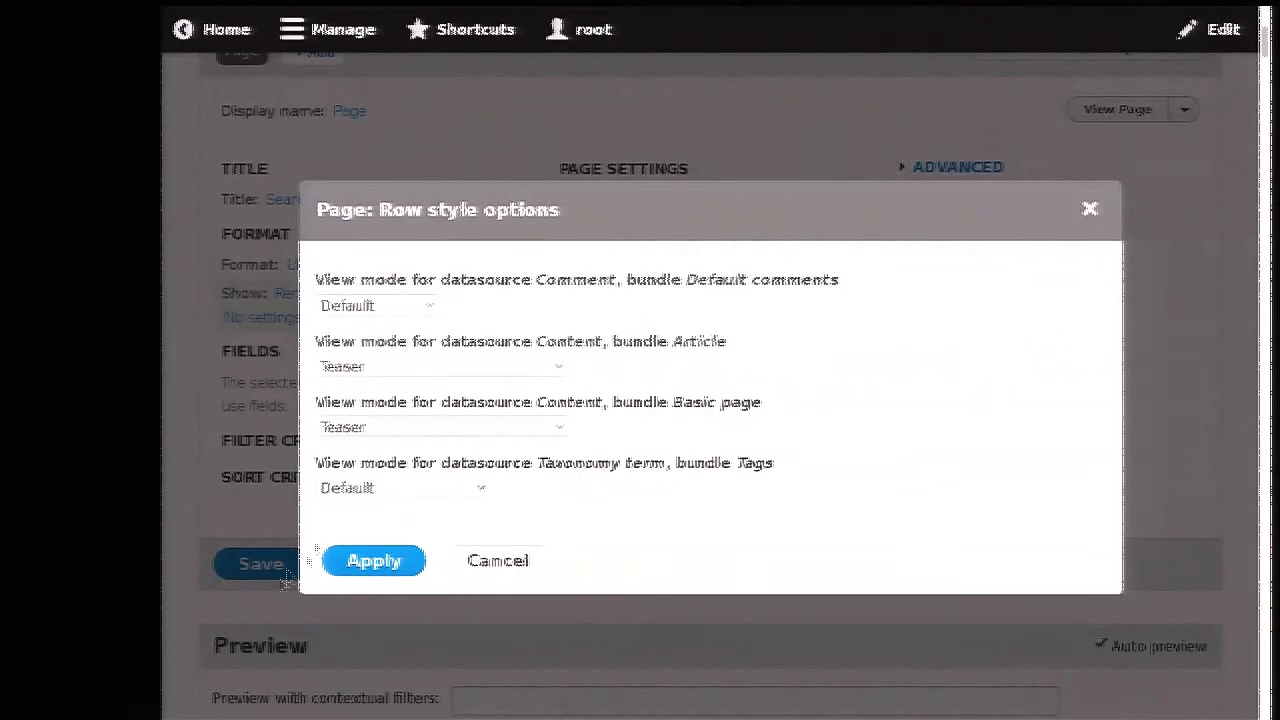
pyautogui.click(372, 562)
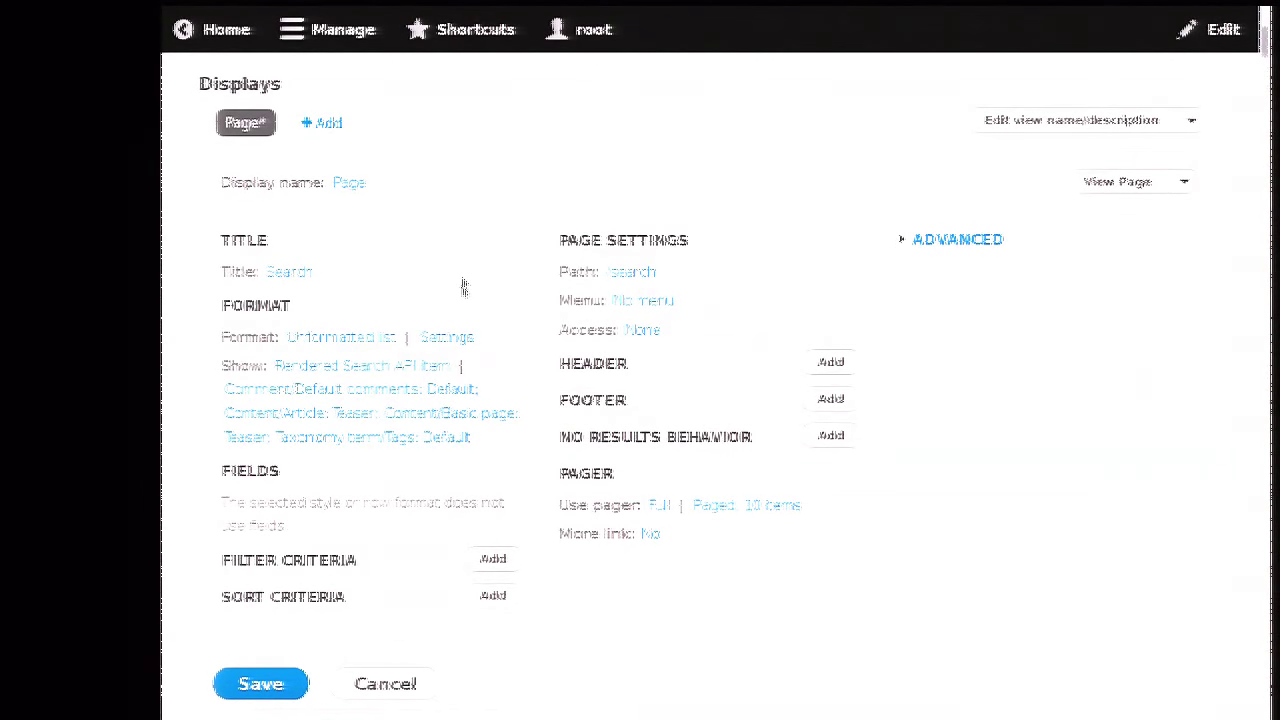
# Step: Add a Search: Fulltext search filter criterion for all displays and expose it to visitors
pyautogui.scroll(-2, 440, 260)
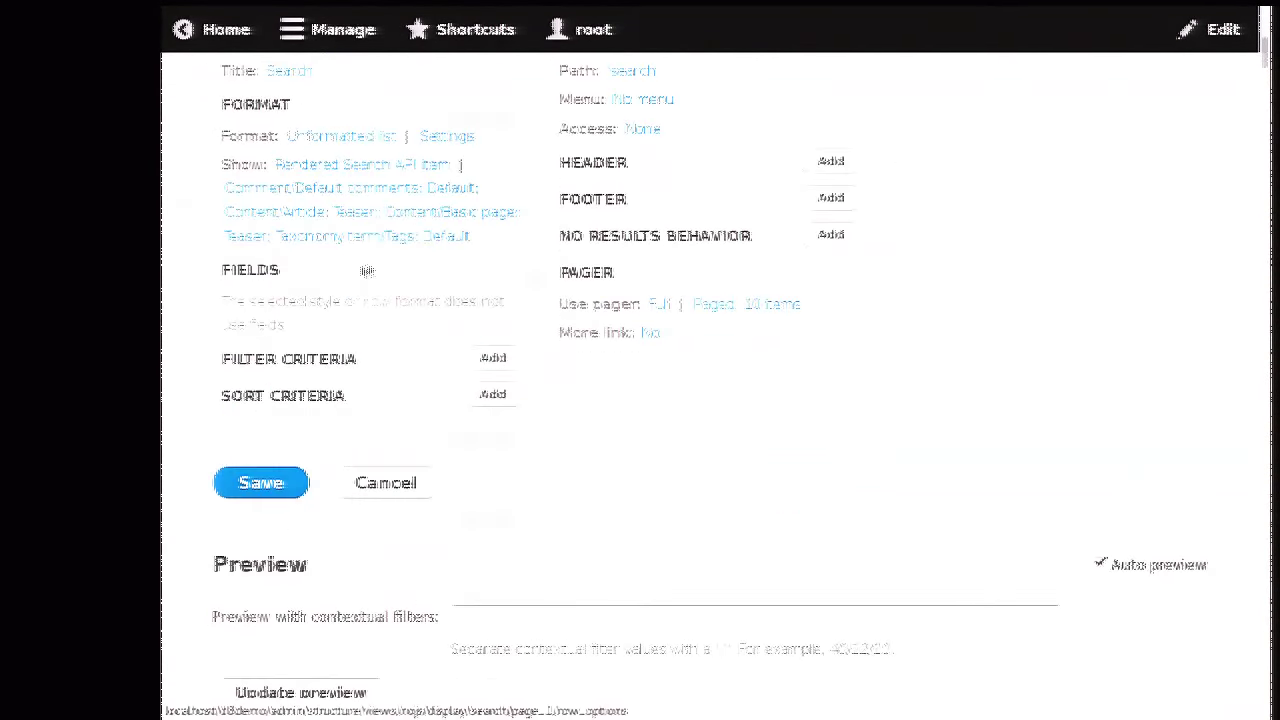
pyautogui.click(496, 360)
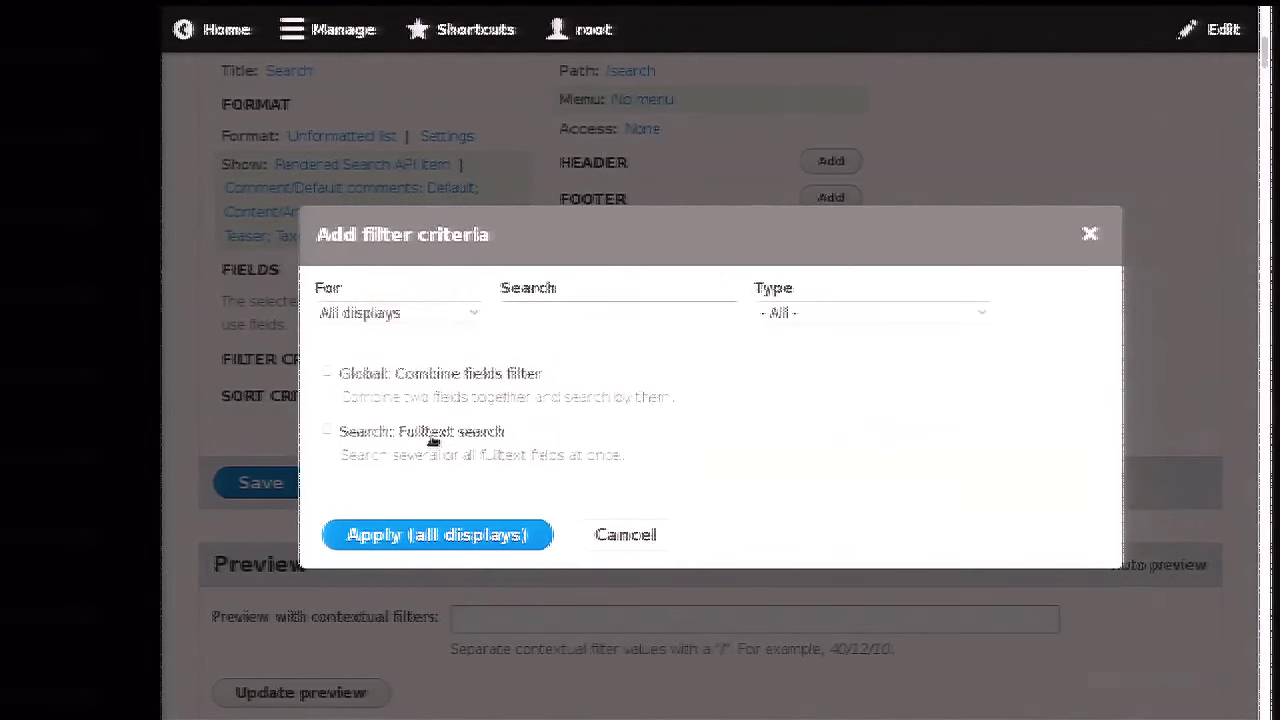
pyautogui.click(432, 438)
pyautogui.click(459, 577)
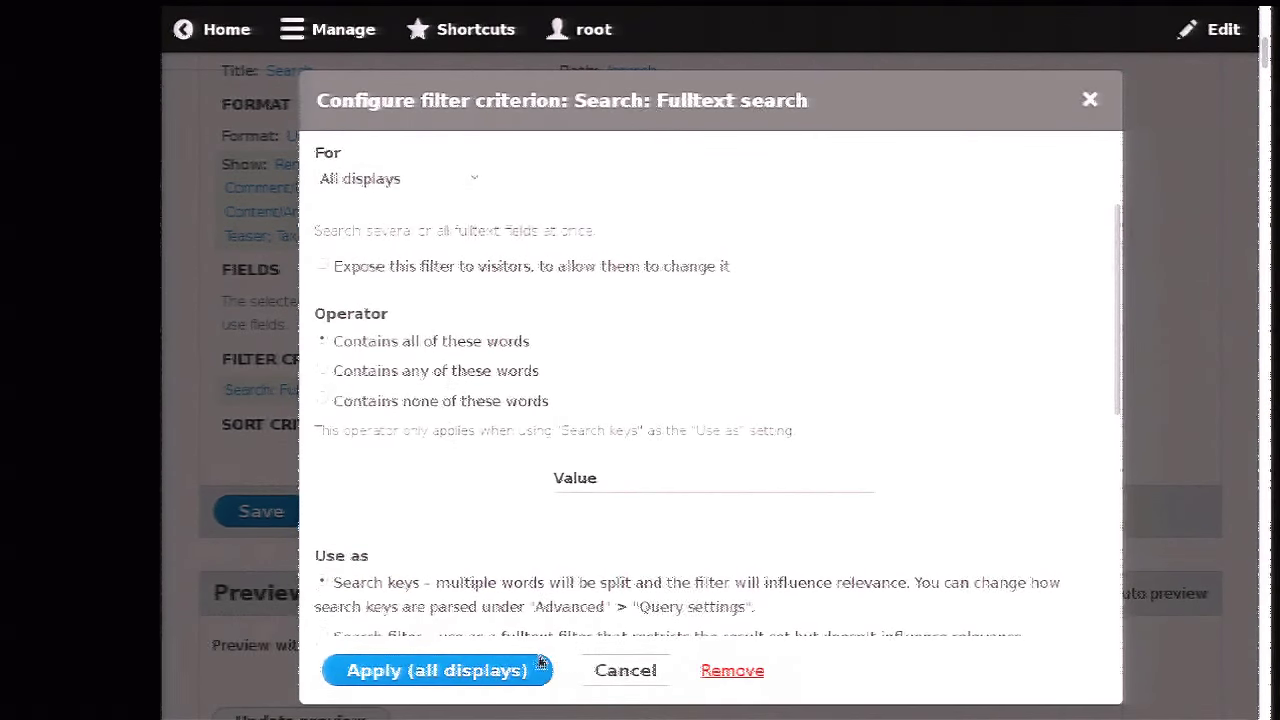
pyautogui.click(457, 671)
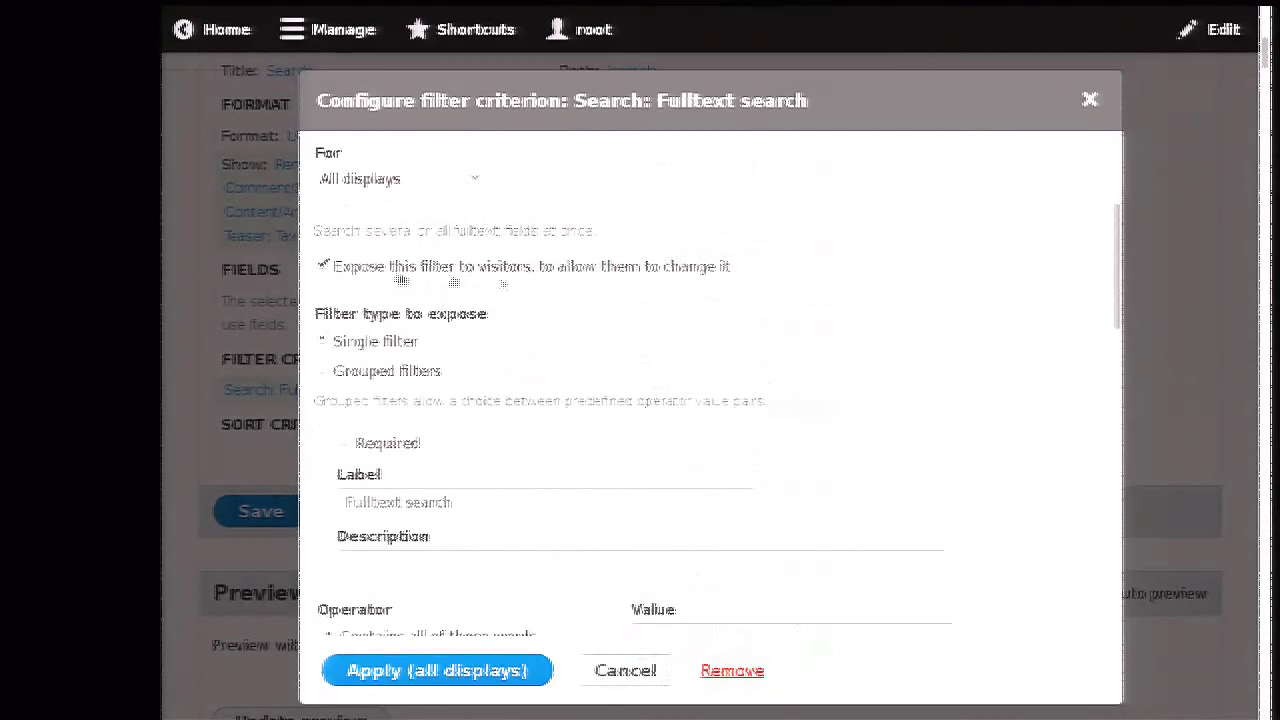
# Step: Set the fulltext filter's minimum keyword length to 3 and apply its settings to all displays
pyautogui.scroll(-2, 445, 380)
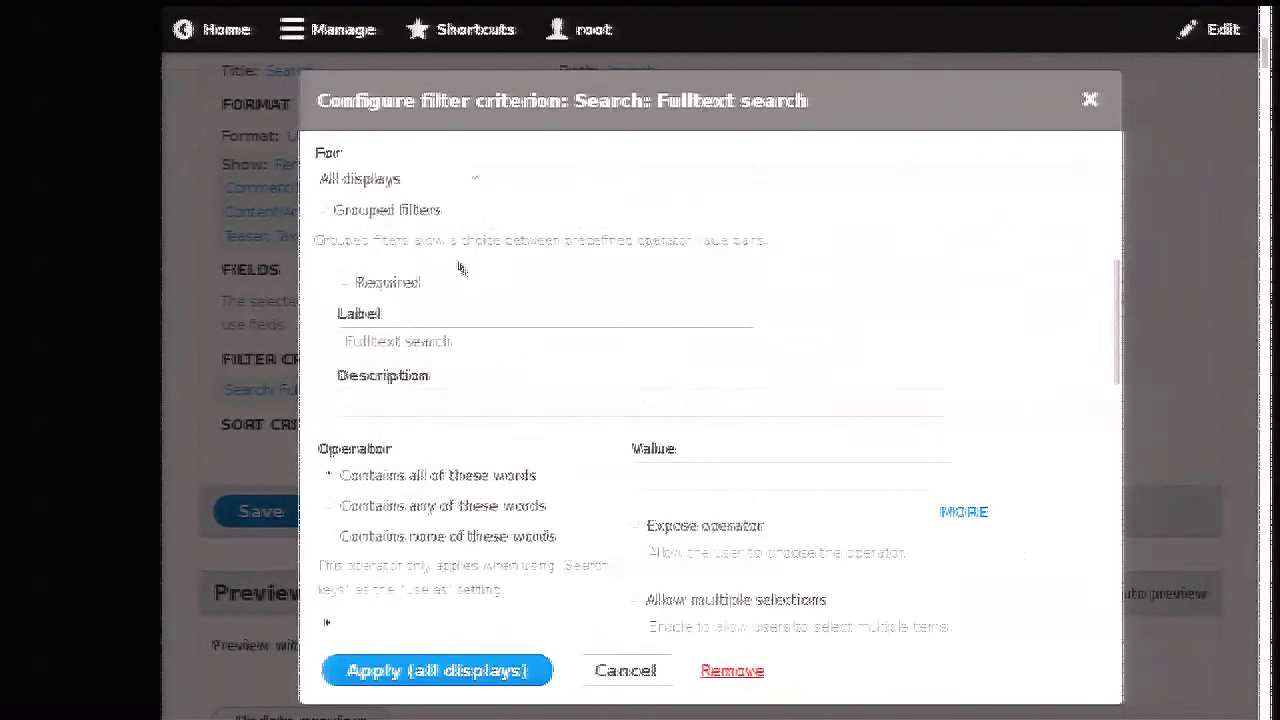
pyautogui.scroll(-2, 459, 268)
pyautogui.scroll(-1, 556, 276)
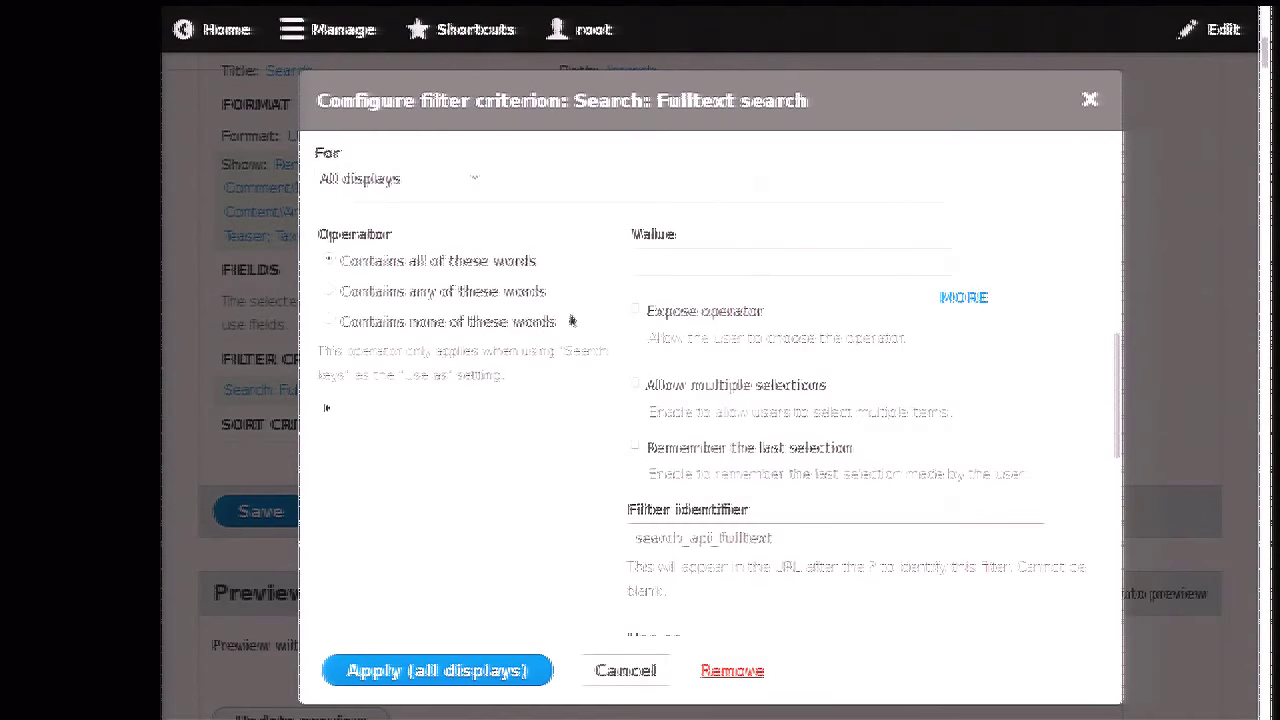
pyautogui.scroll(-4, 572, 320)
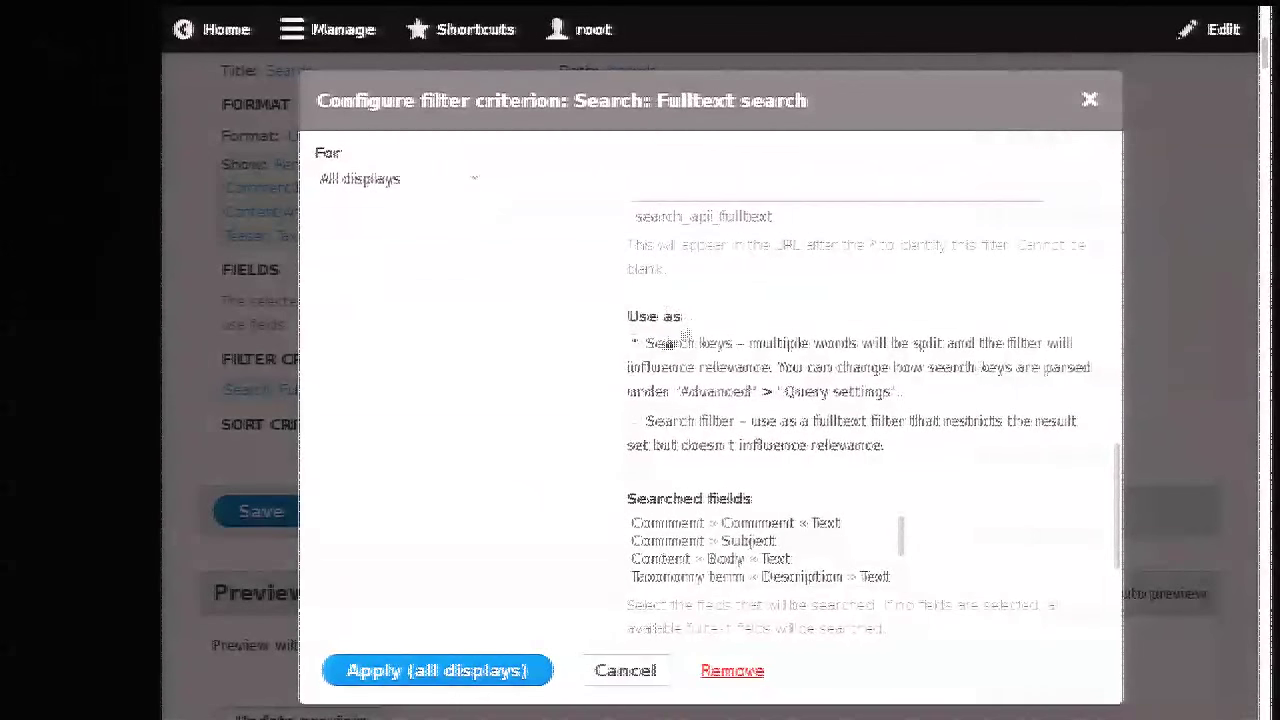
pyautogui.scroll(-3, 753, 353)
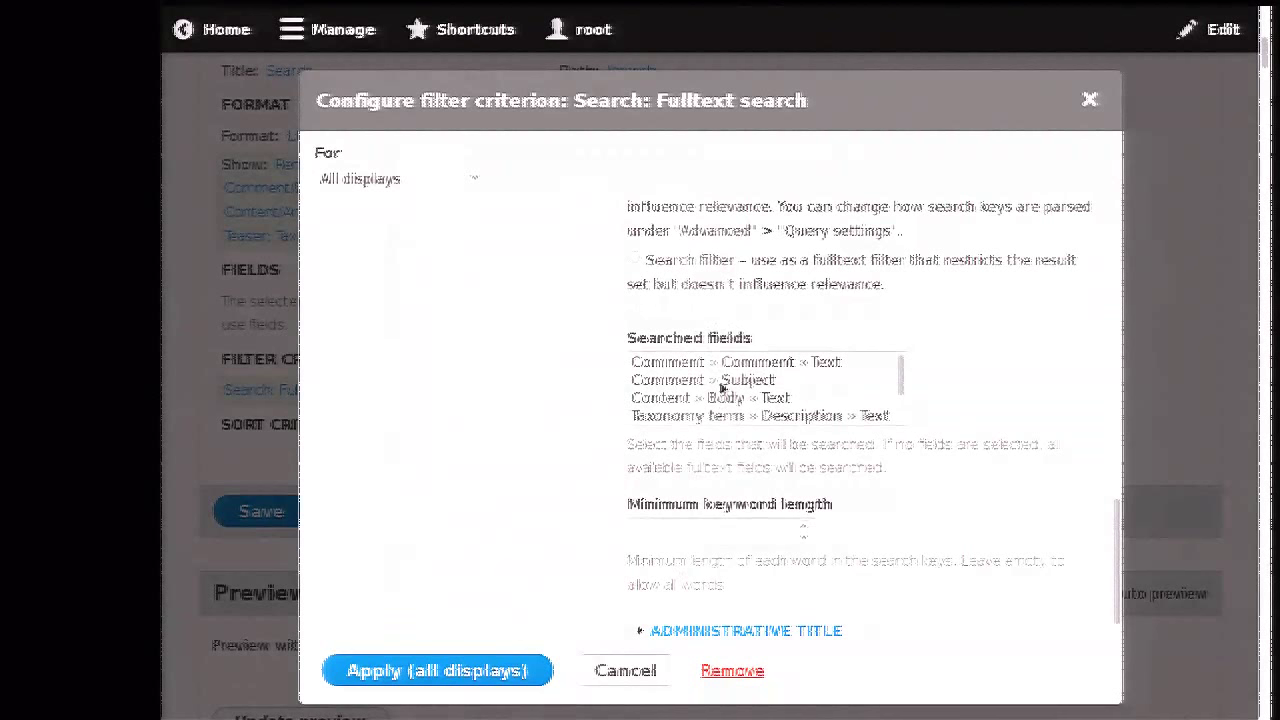
pyautogui.scroll(1, 893, 540)
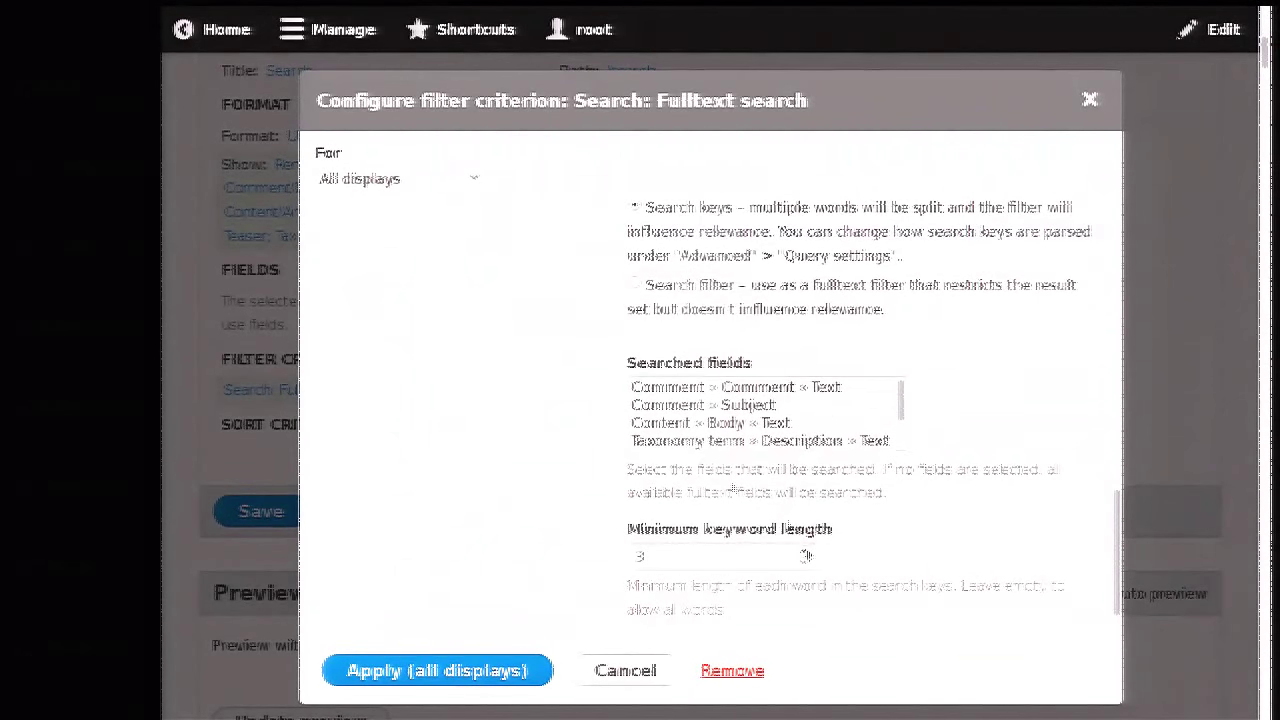
pyautogui.scroll(-1, 700, 495)
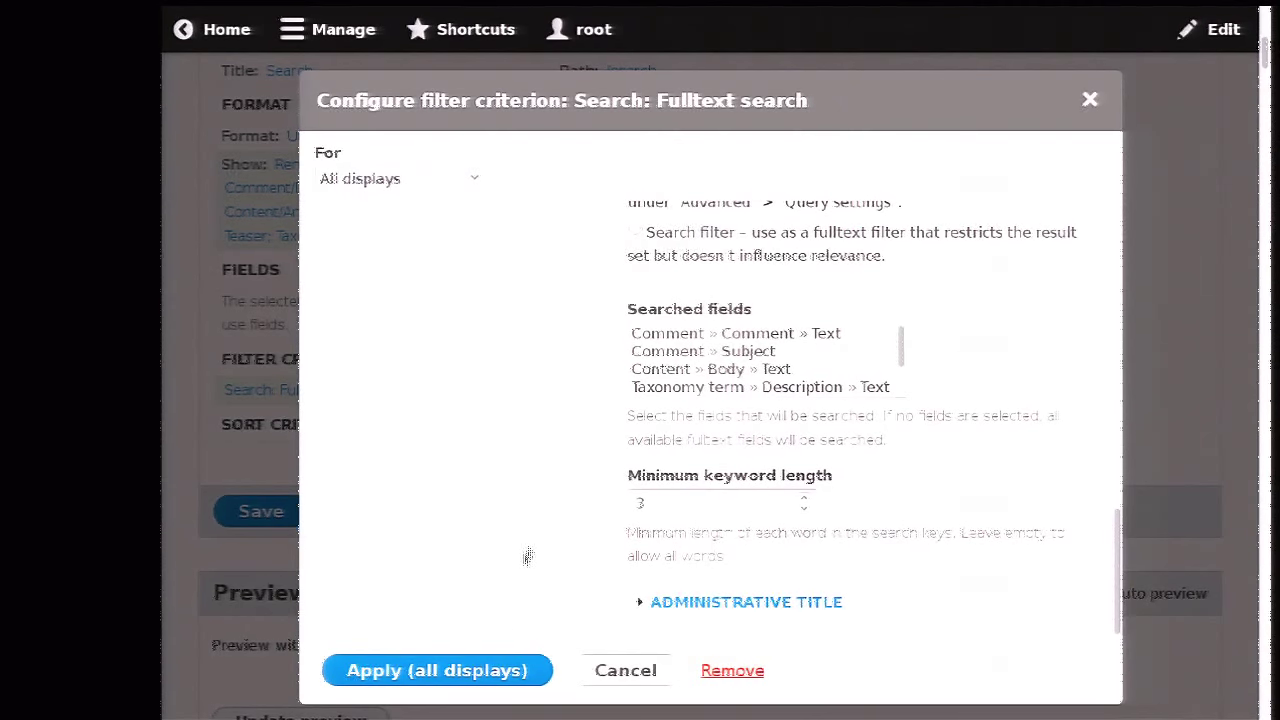
pyautogui.click(466, 669)
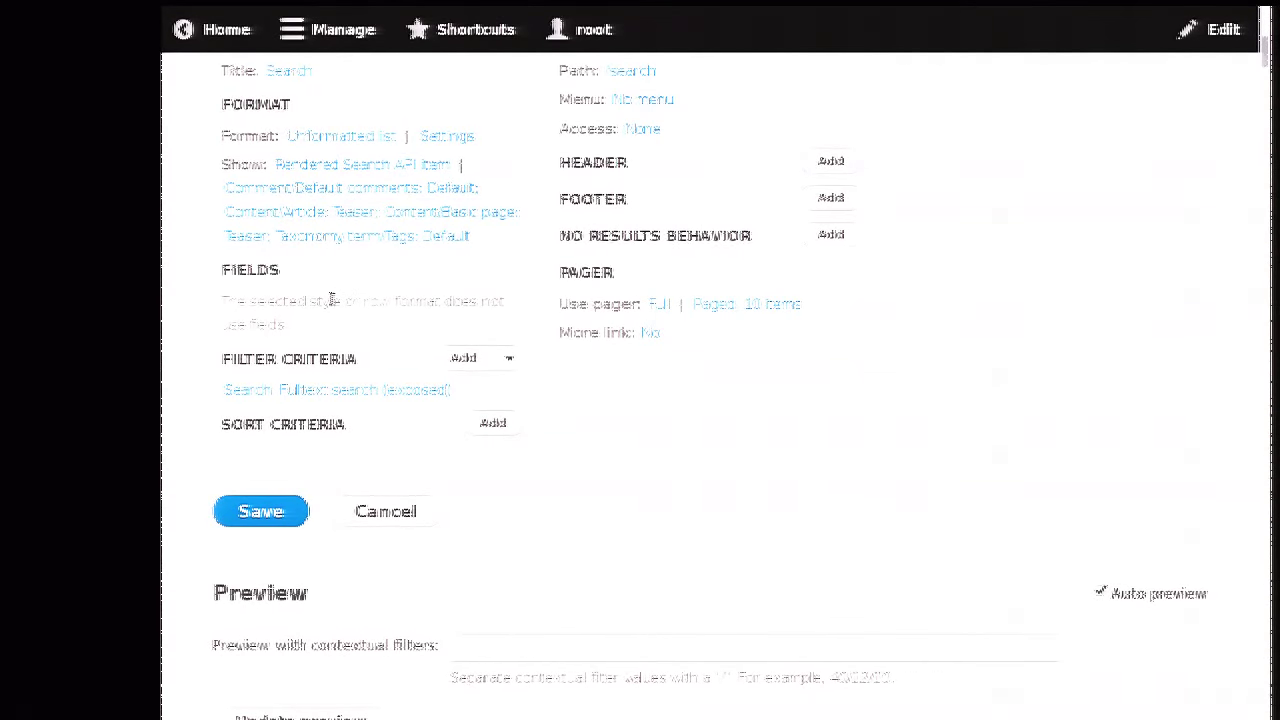
# Step: Add a Global: Result summary to the view's header for all displays and save the view
pyautogui.scroll(2, 660, 340)
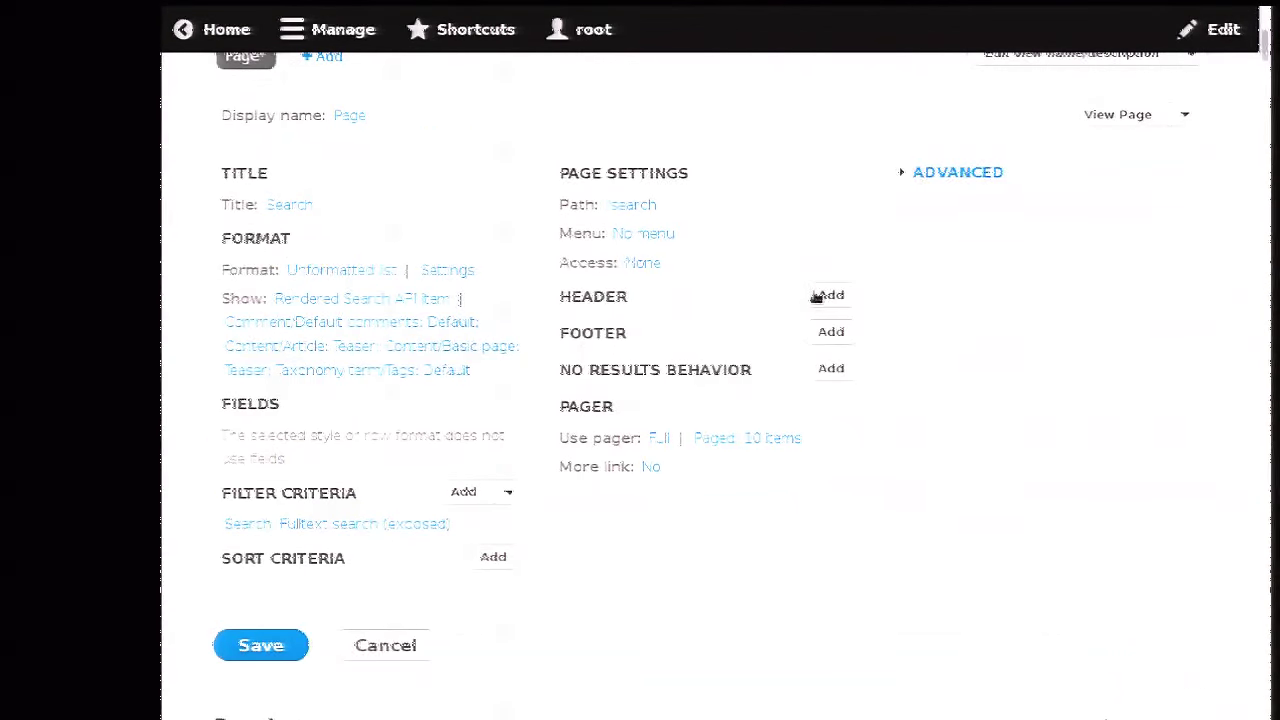
pyautogui.click(831, 295)
pyautogui.scroll(-3, 540, 390)
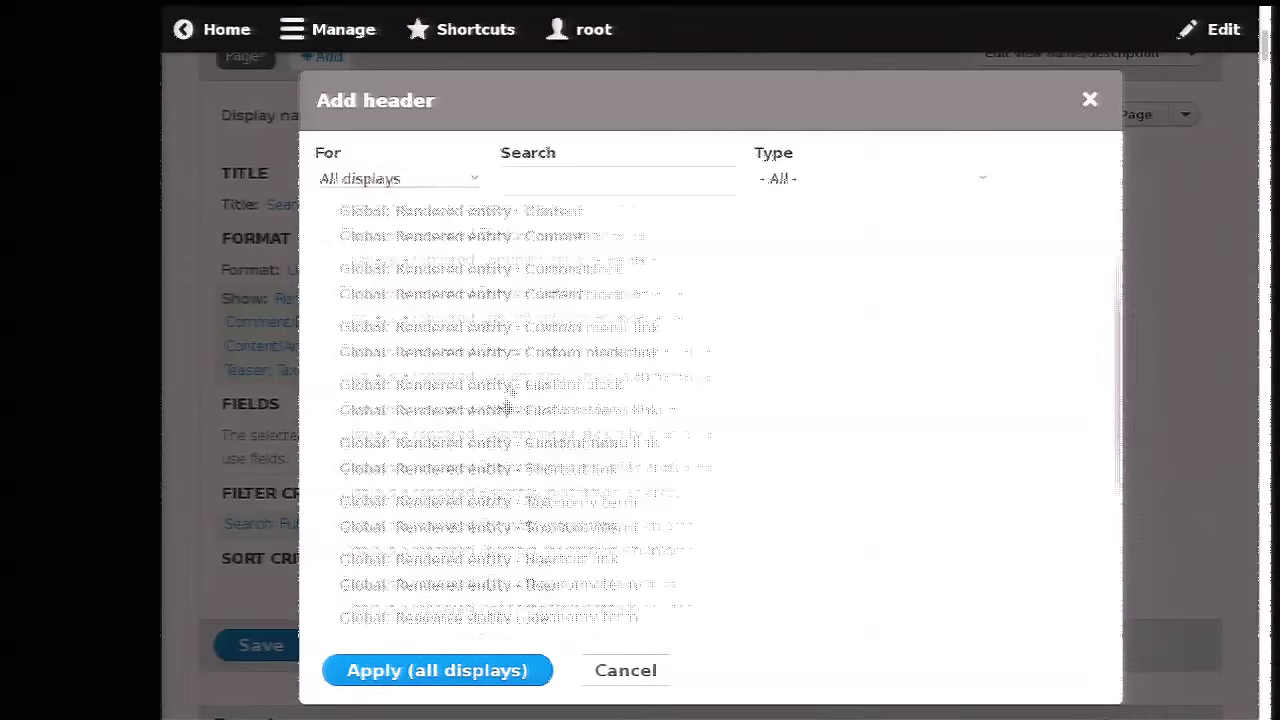
pyautogui.scroll(-2, 484, 484)
pyautogui.click(424, 450)
pyautogui.click(495, 672)
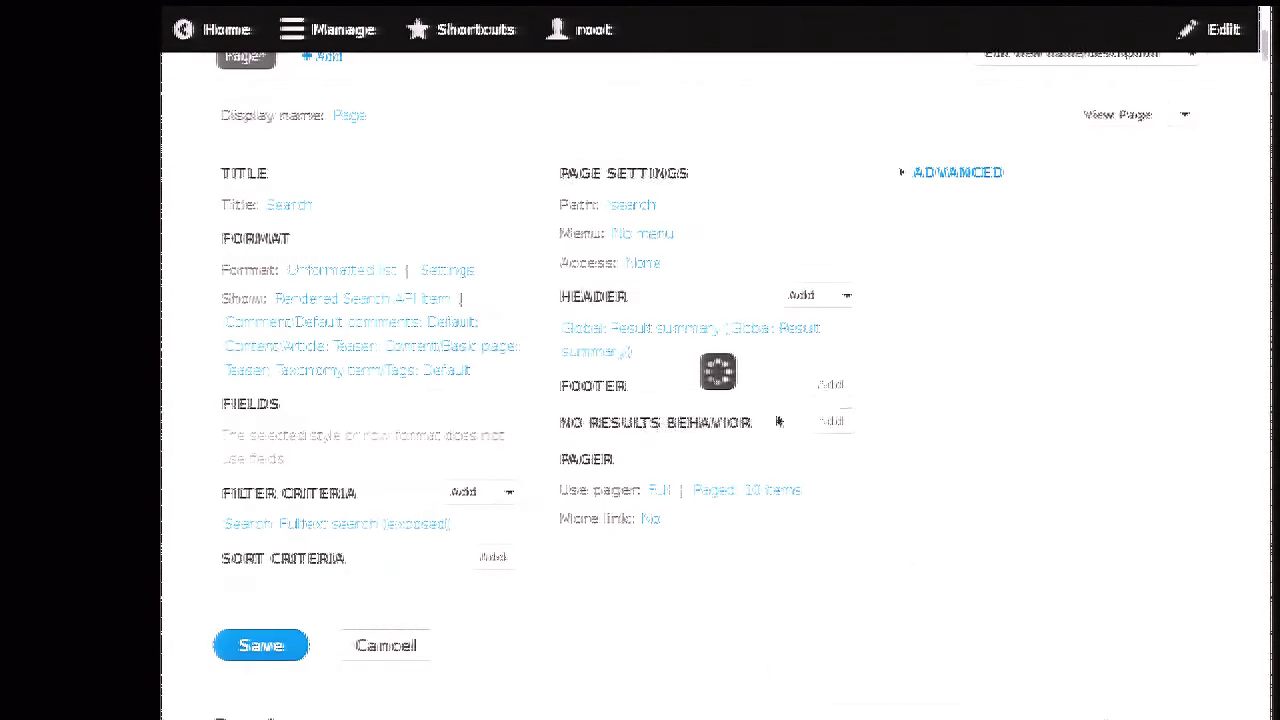
pyautogui.click(266, 645)
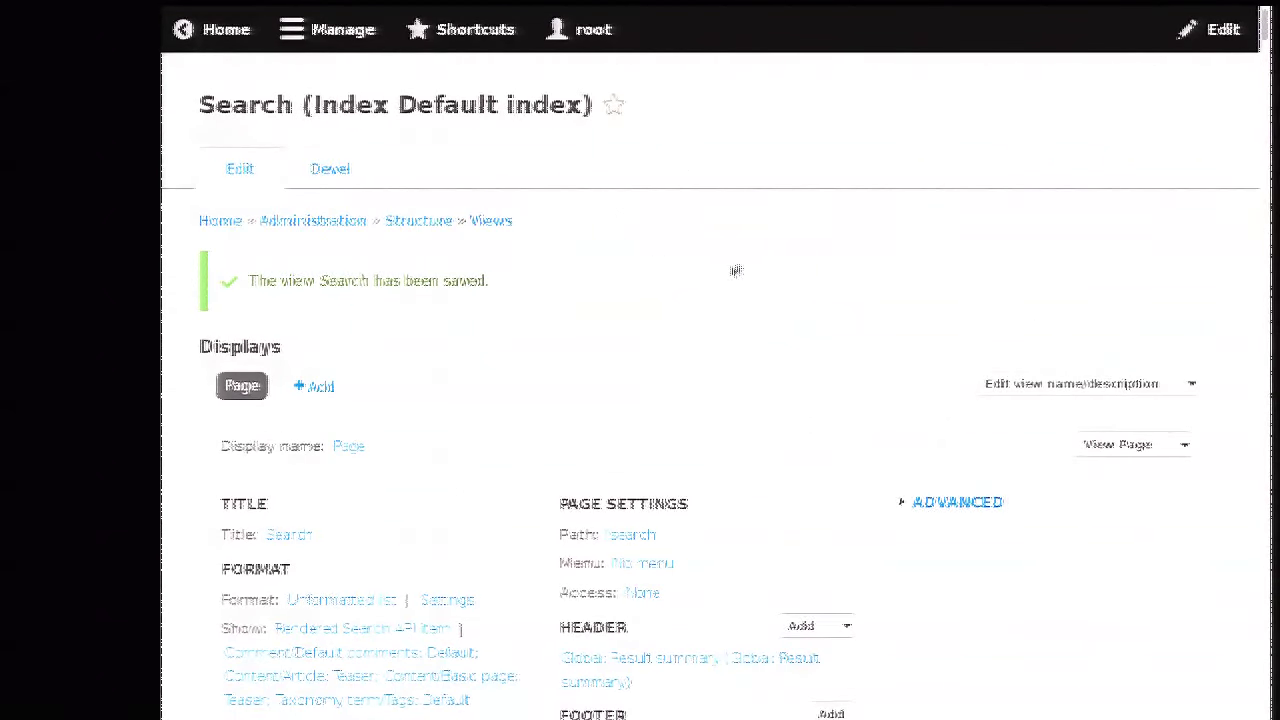
# Step: Load the site's search page and look through the listed items for their teaser display
pyautogui.hotkey('ctrl', 'l')
pyautogui.press('End')
pyautogui.hotkey('ctrl', 'shift', 'Left')
pyautogui.hotkey('ctrl', 'shift', 'Left')
pyautogui.hotkey('ctrl', 'shift', 'Left')
pyautogui.hotkey('ctrl', 'shift', 'Left')
pyautogui.hotkey('ctrl', 'shift', 'Left')
pyautogui.write('a')
pyautogui.press('Return')
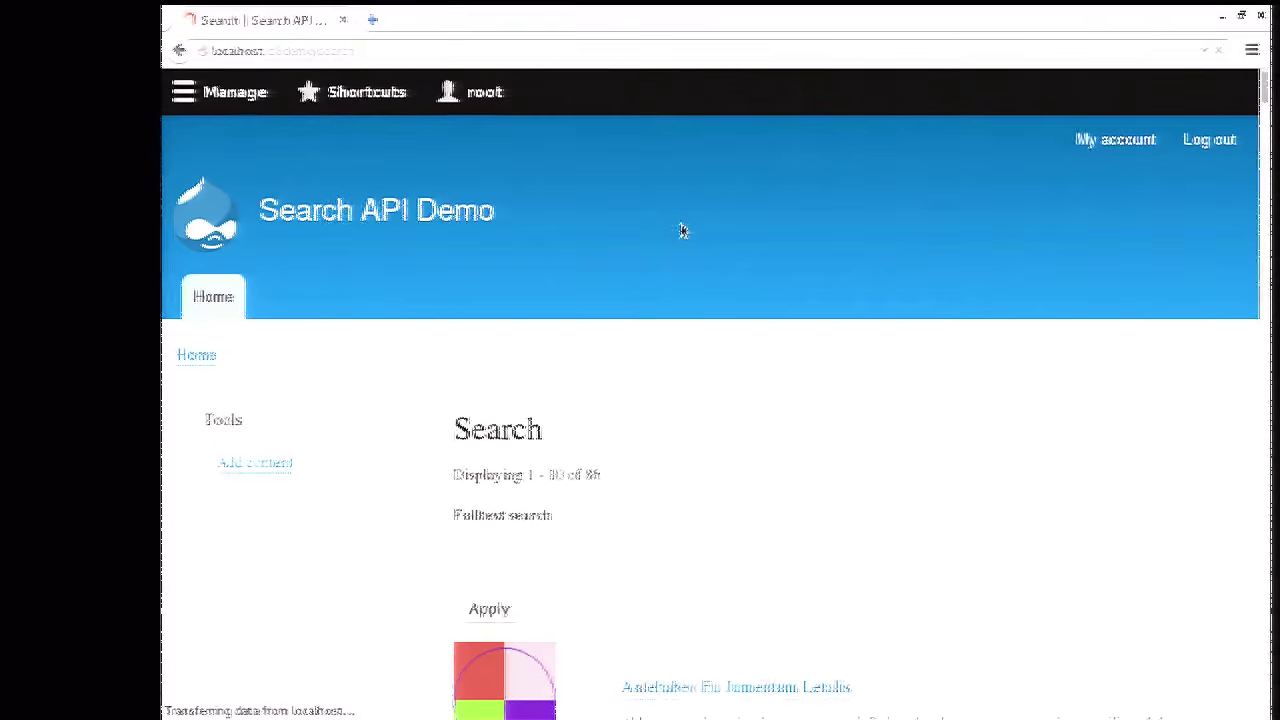
pyautogui.scroll(-2, 640, 238)
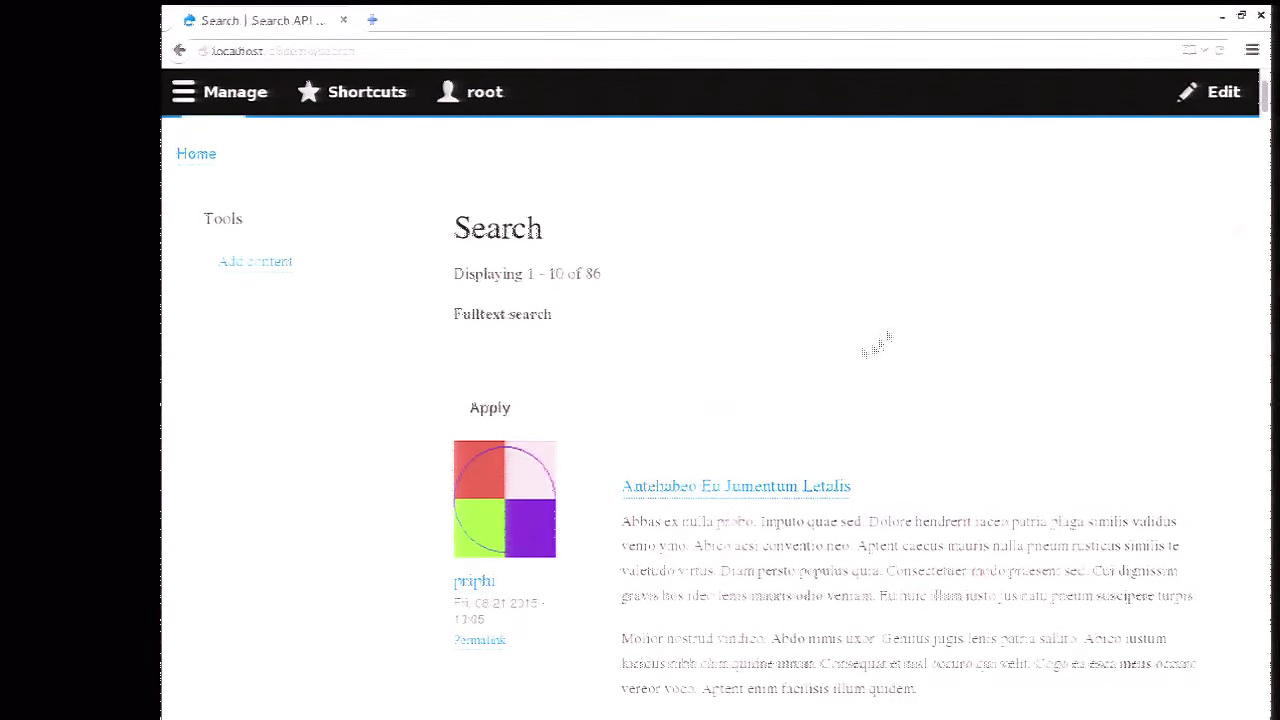
pyautogui.scroll(-2, 852, 329)
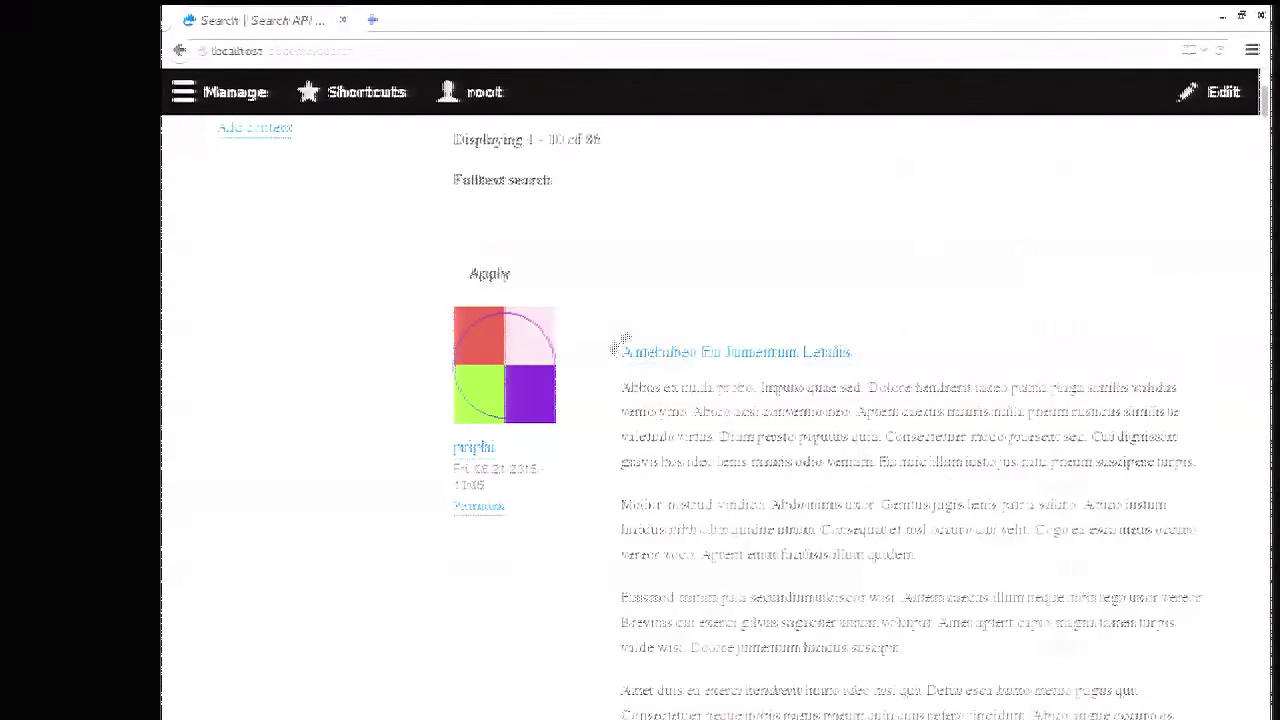
pyautogui.scroll(-10, 619, 340)
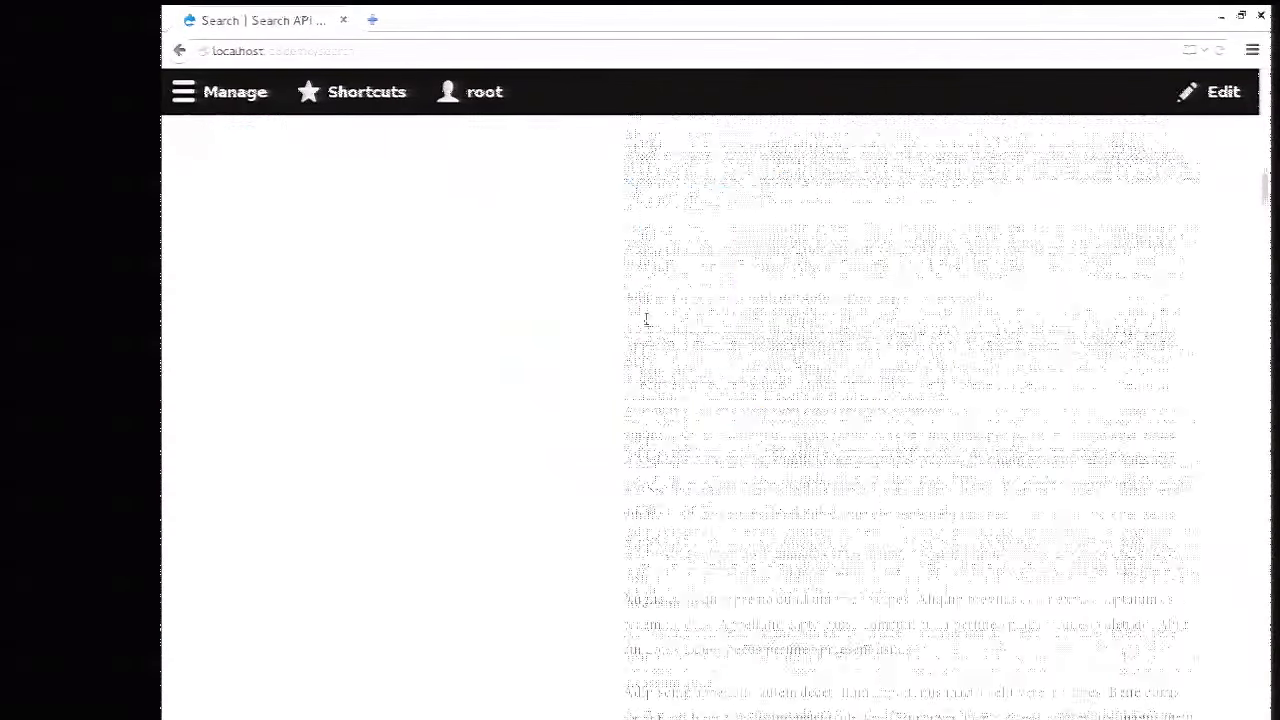
pyautogui.press('Home')
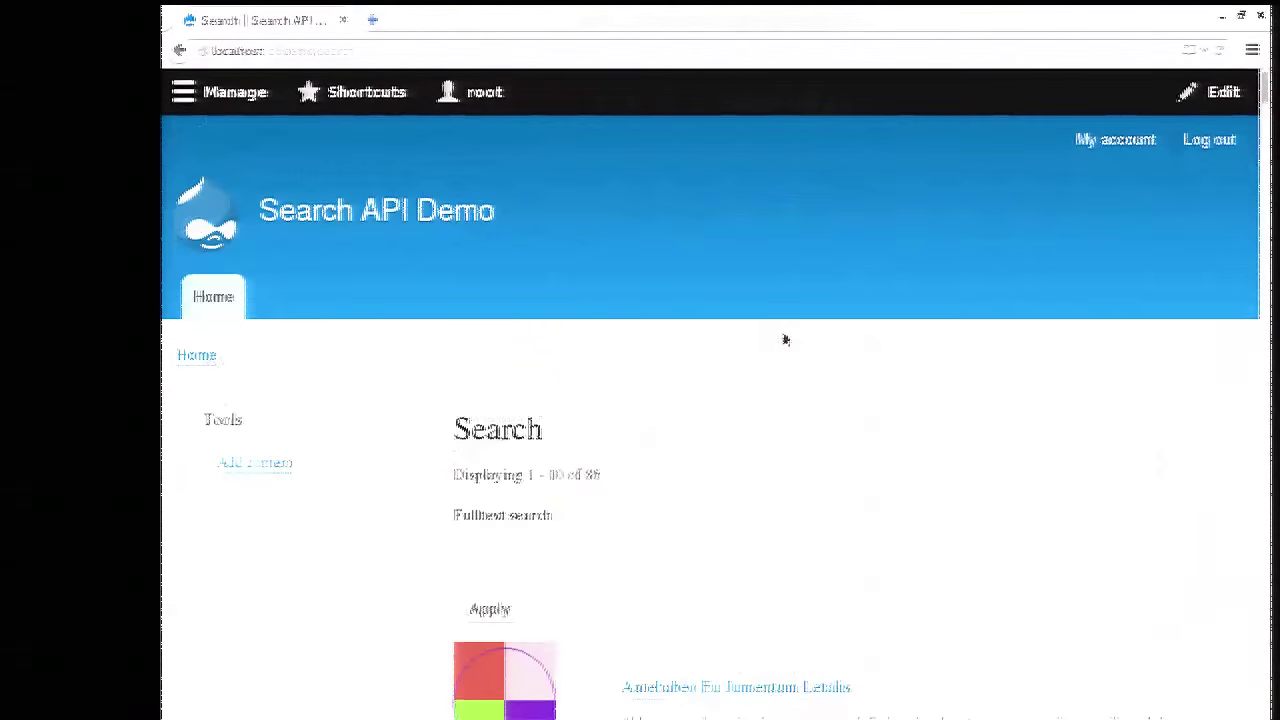
# Step: Run a fulltext search for "macto" on the search page using the autocomplete suggestion
pyautogui.scroll(-3, 612, 330)
pyautogui.click(592, 340)
pyautogui.write('max')
pyautogui.write('t')
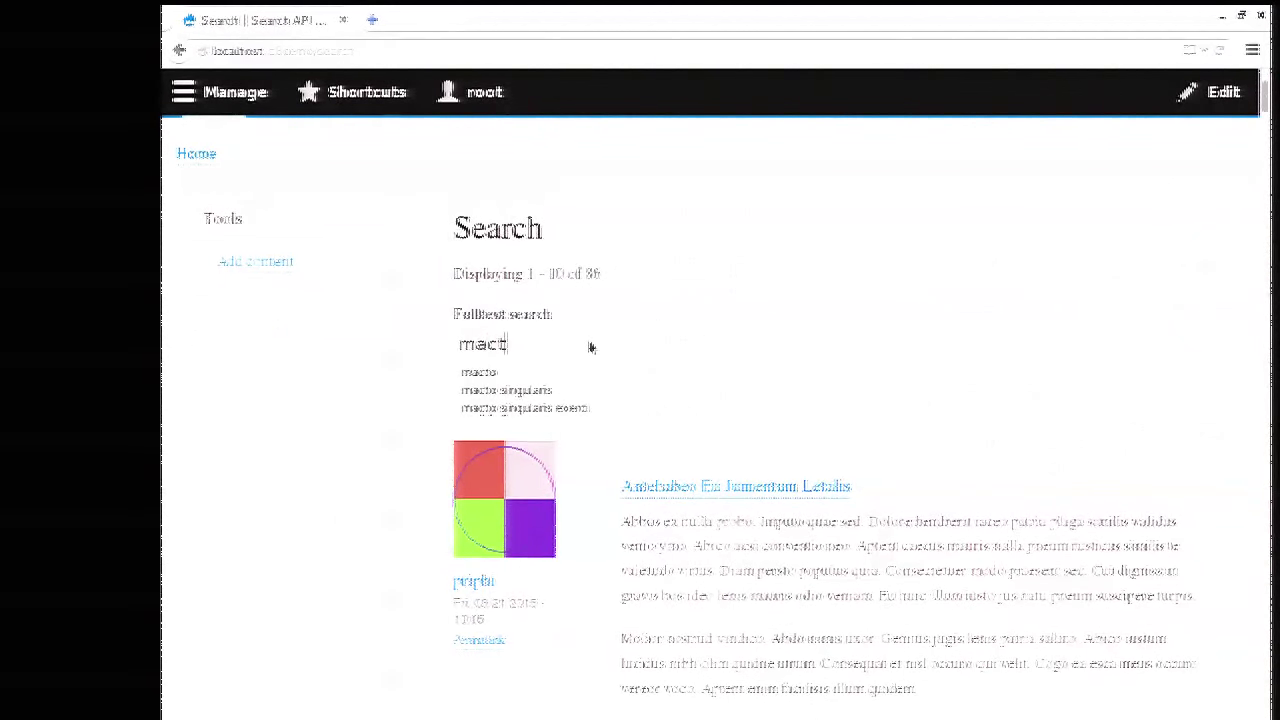
pyautogui.click(537, 372)
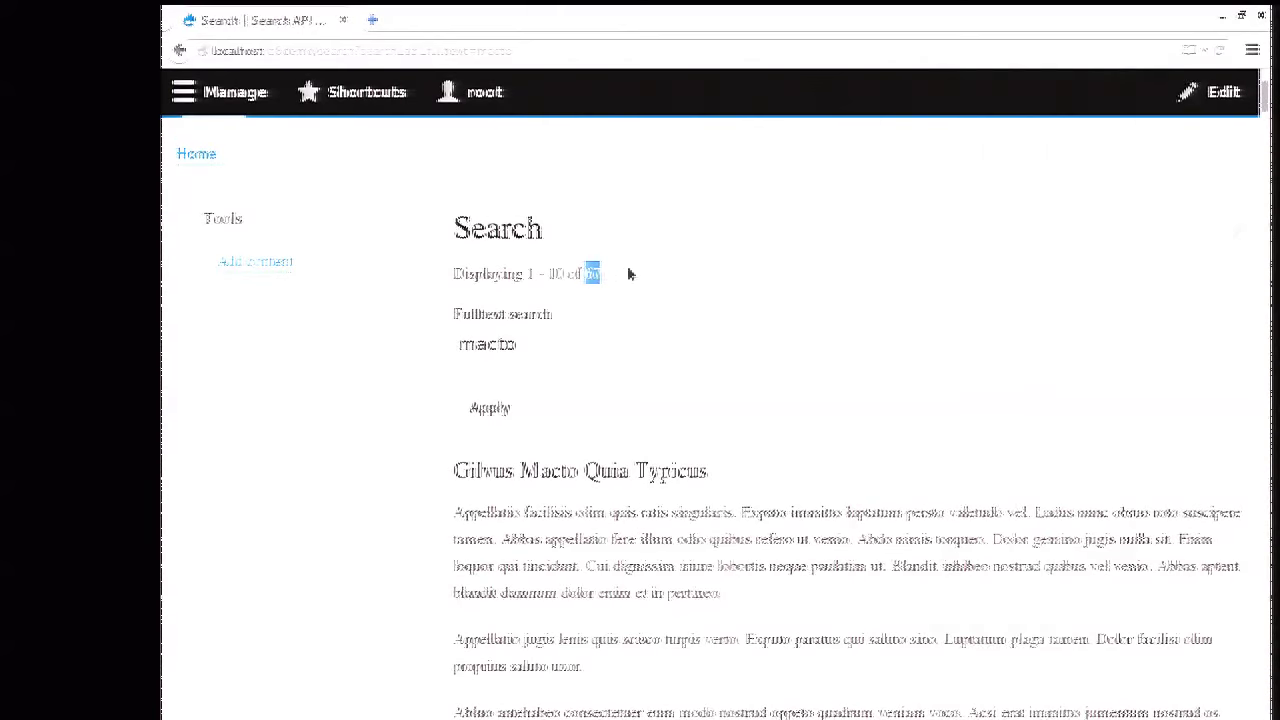
# Step: Look through the results, then search for the suggested phrase "macto singularis"
pyautogui.scroll(-3, 700, 251)
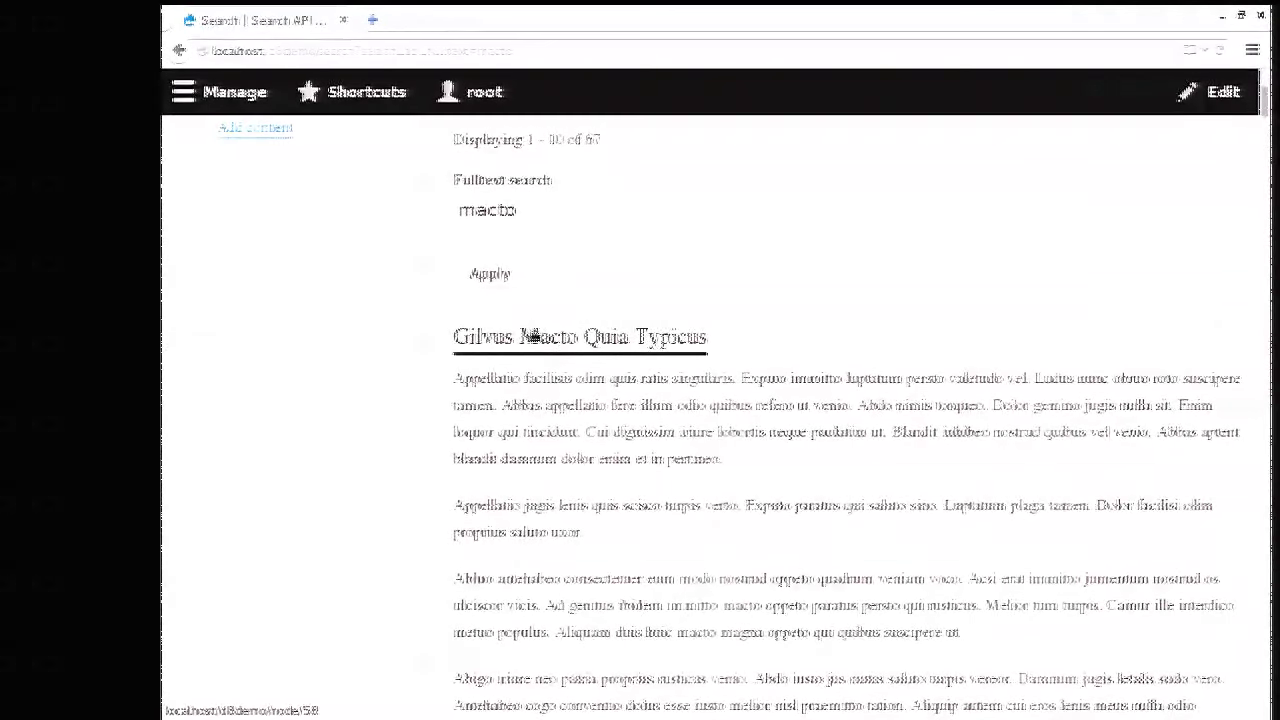
pyautogui.scroll(-3, 453, 360)
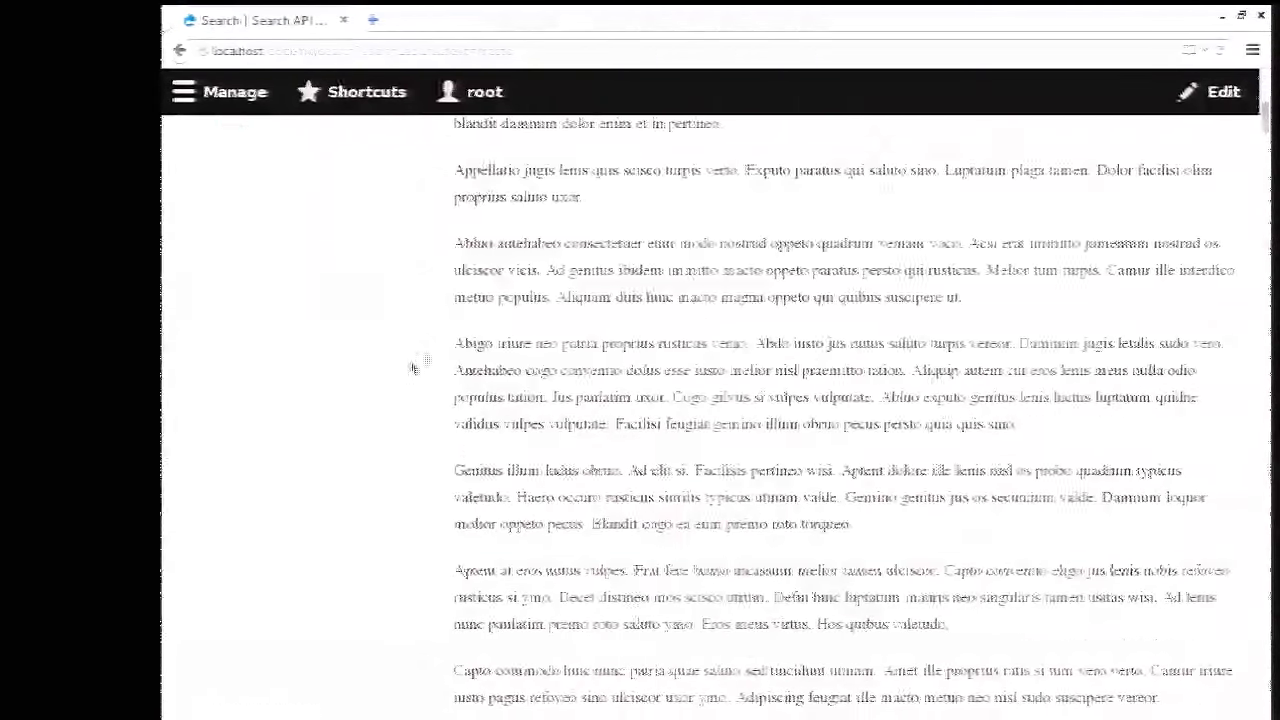
pyautogui.scroll(2, 443, 340)
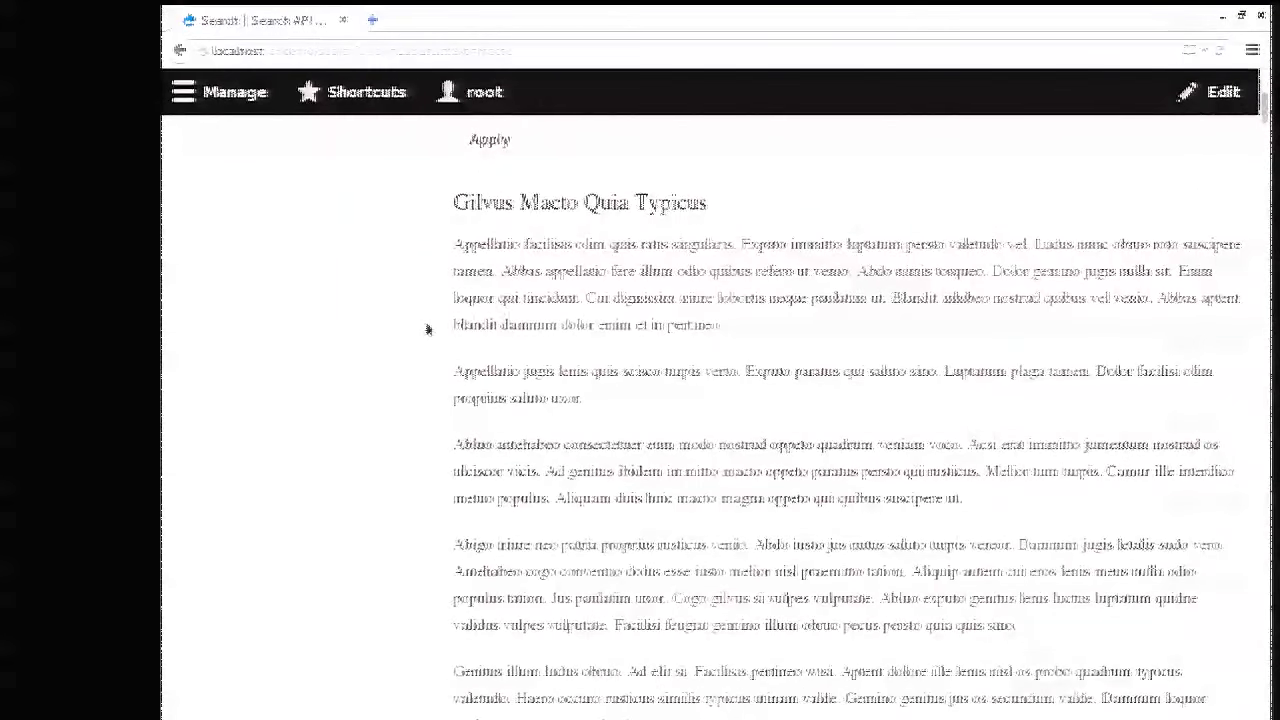
pyautogui.scroll(2, 505, 288)
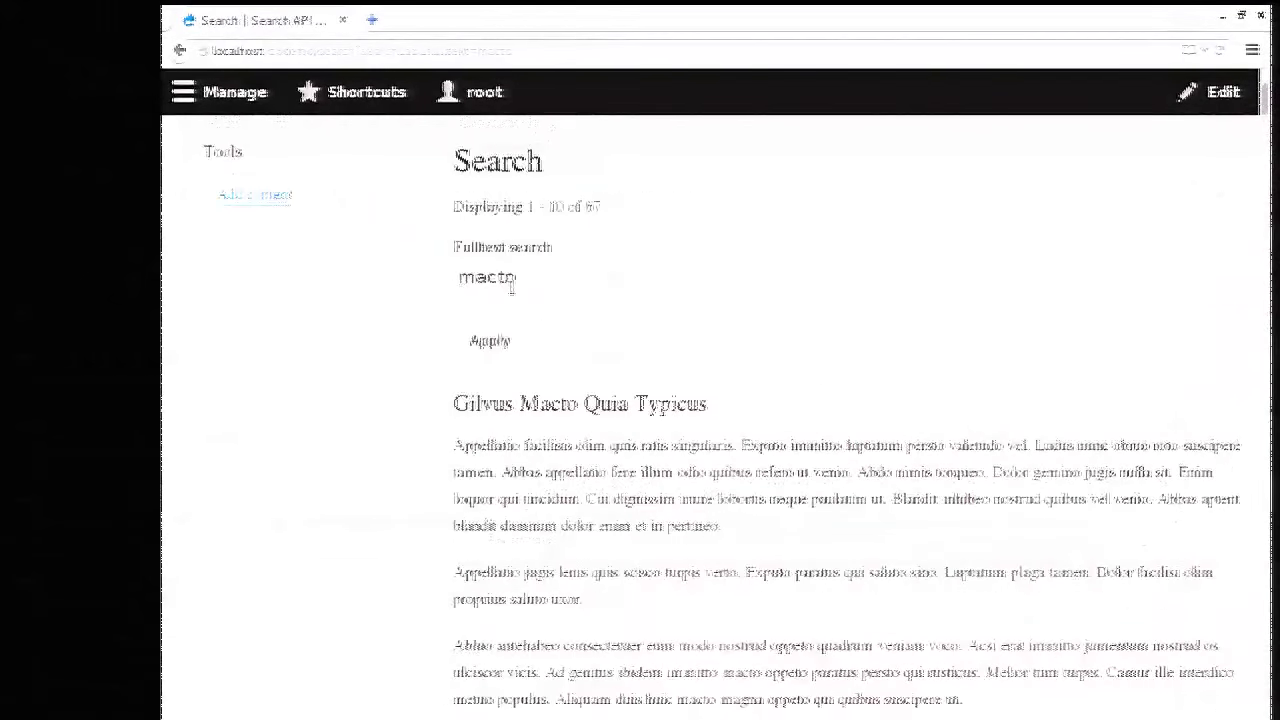
pyautogui.click(495, 320)
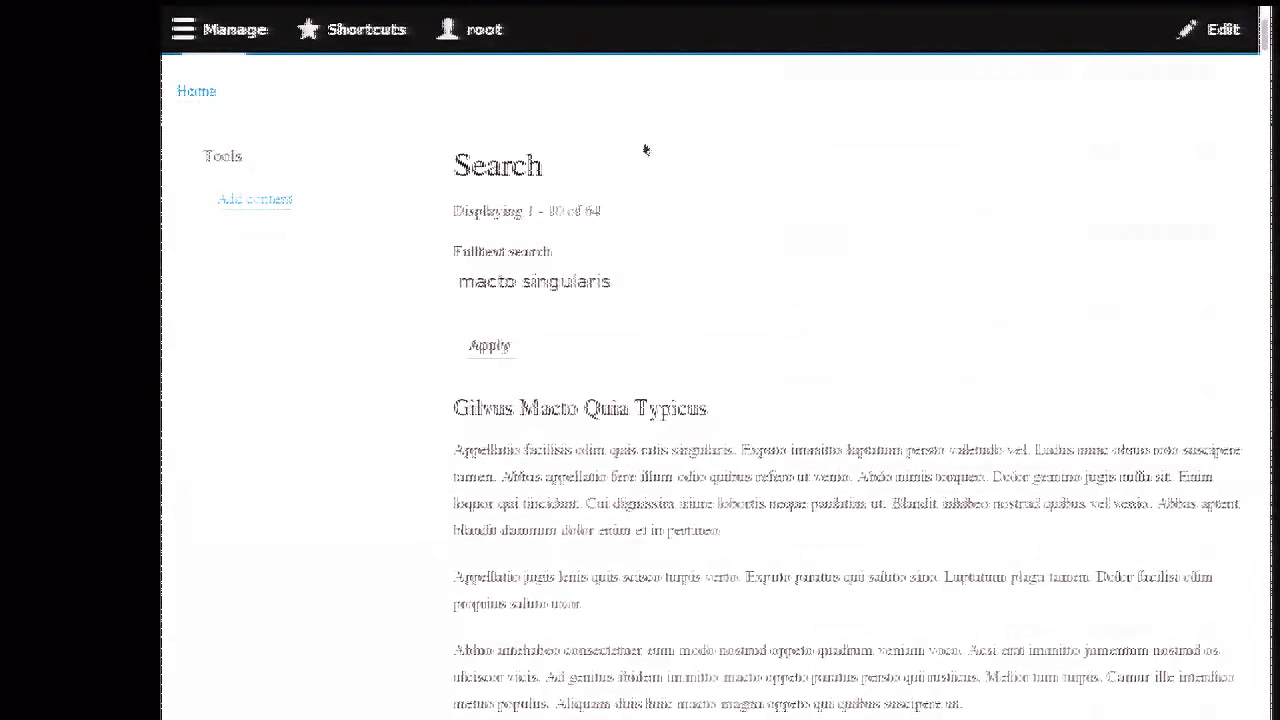
# Step: Enable the Solr search module on the site's Extend page
pyautogui.hotkey('alt', 'Tab')
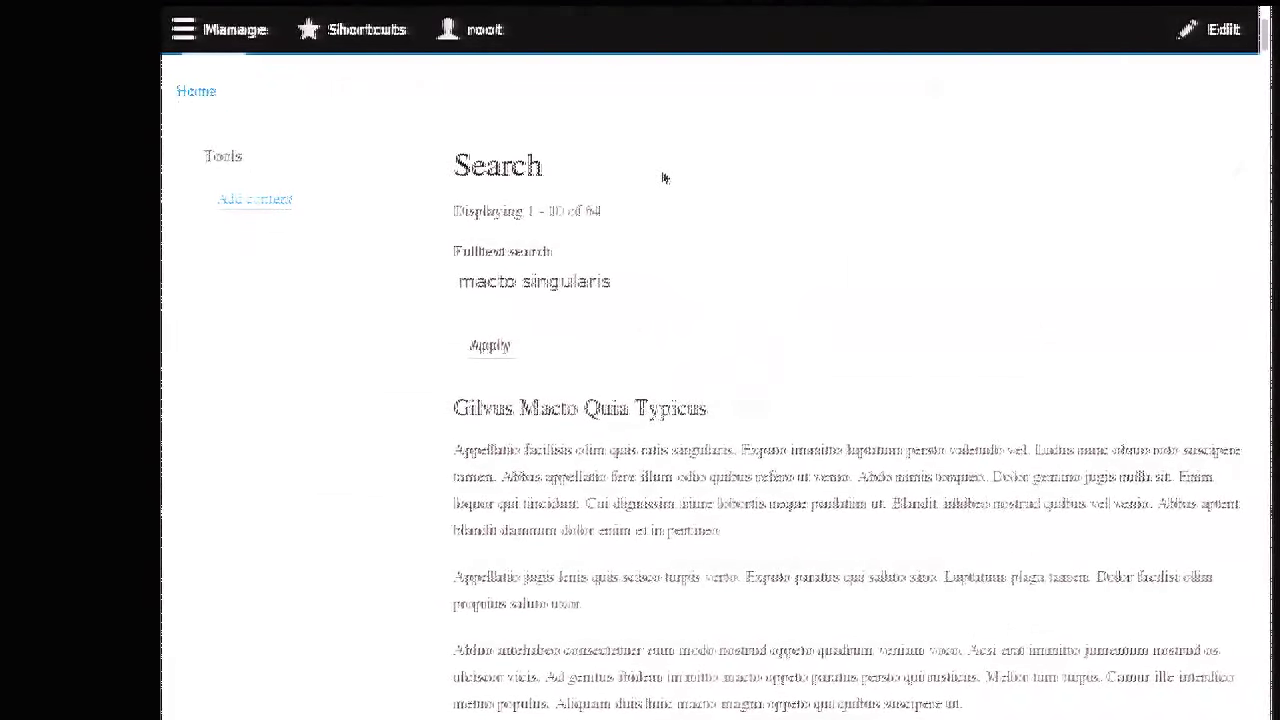
pyautogui.click(350, 30)
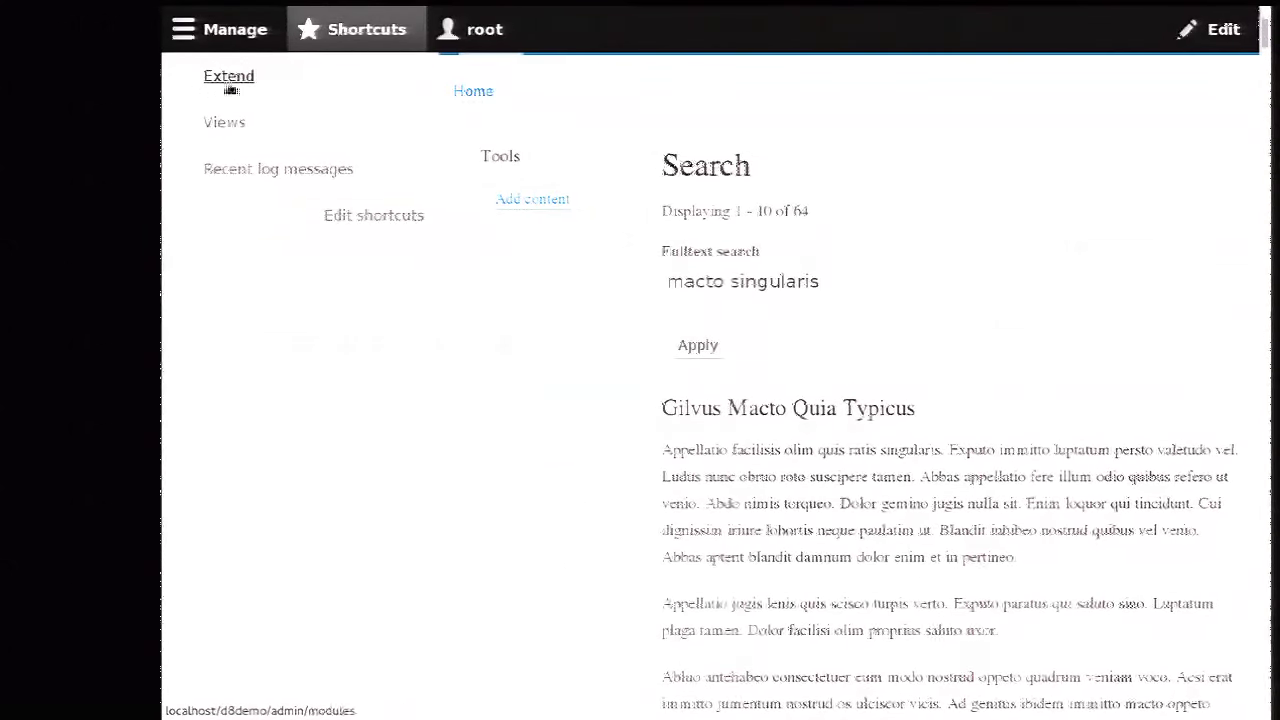
pyautogui.click(306, 44)
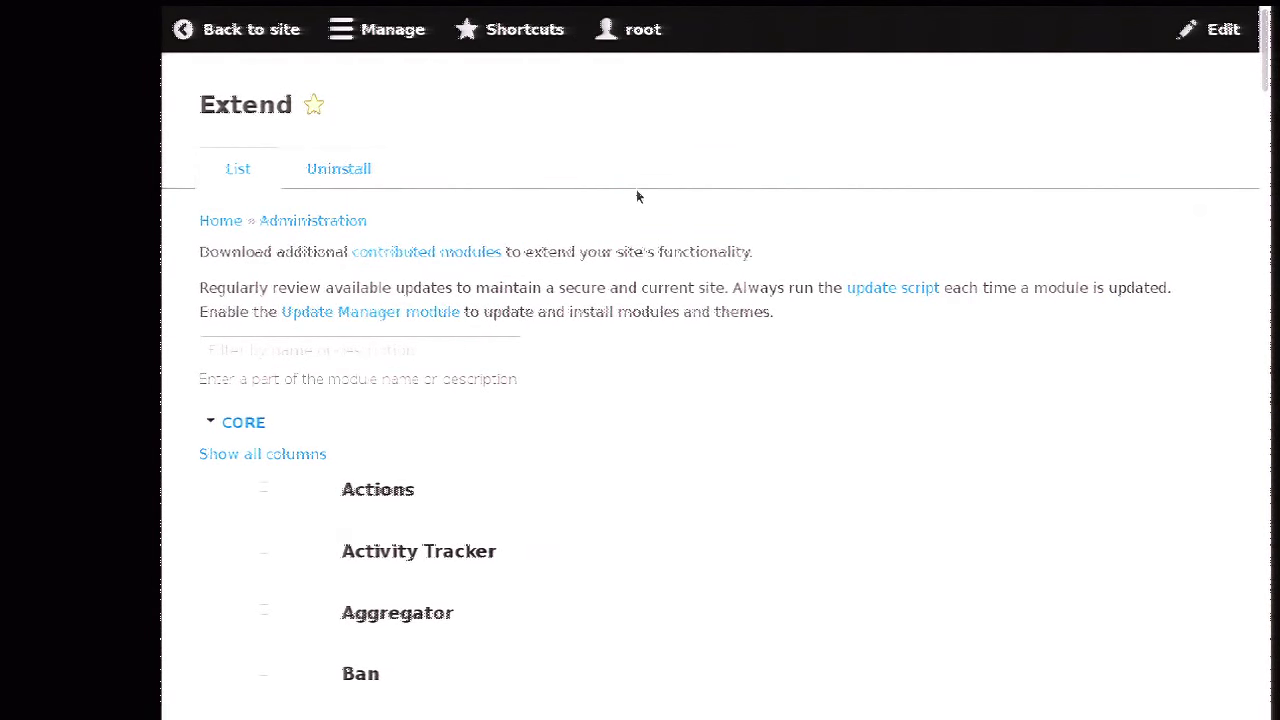
pyautogui.press('End')
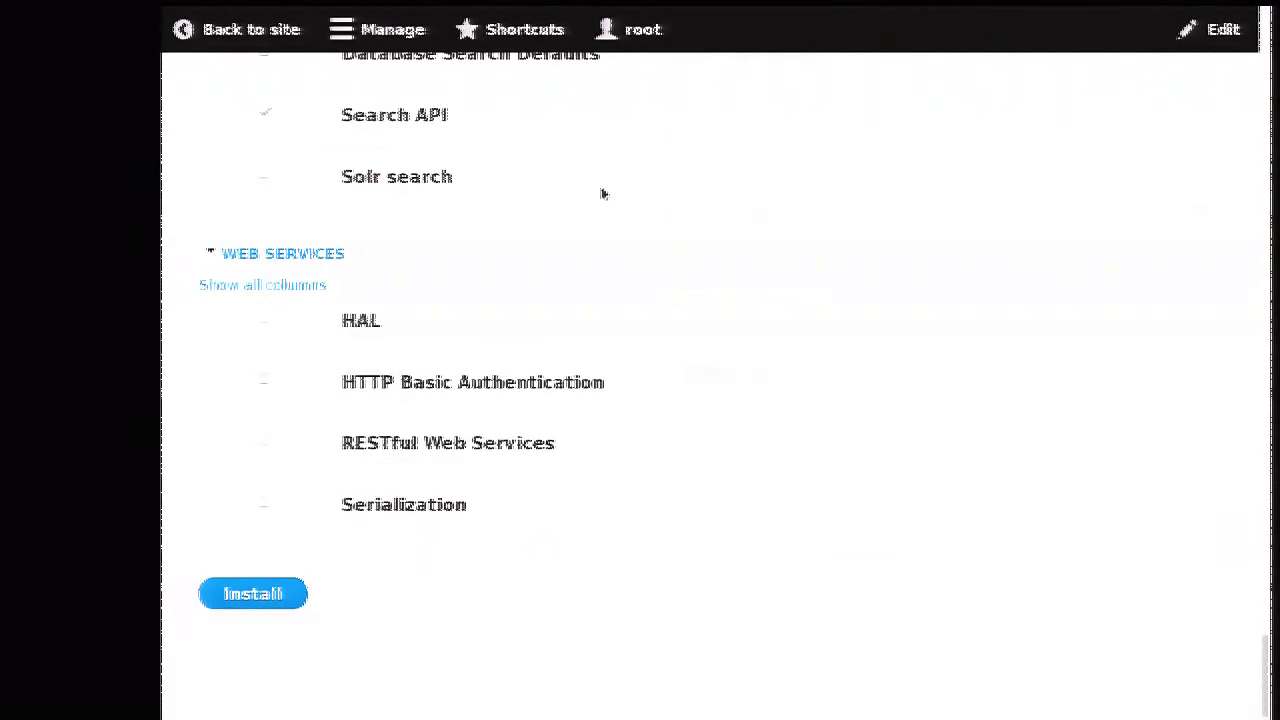
pyautogui.scroll(2, 472, 193)
pyautogui.click(382, 315)
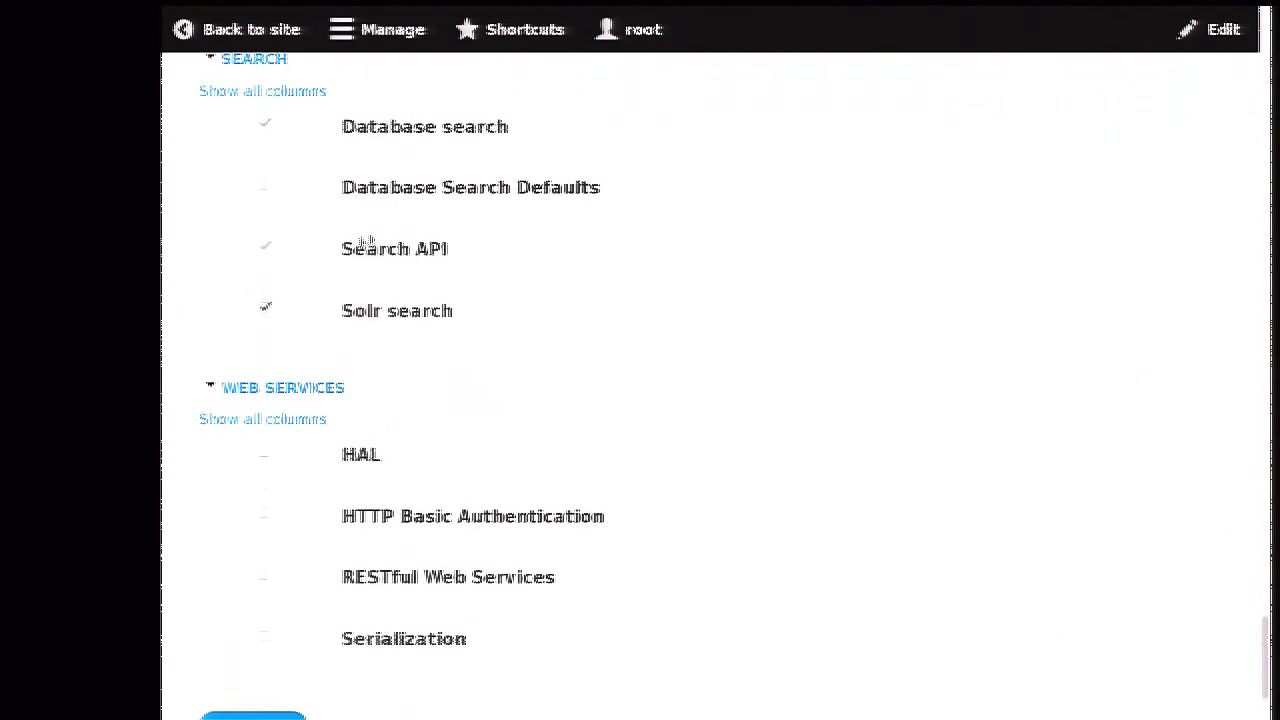
pyautogui.scroll(-1, 370, 225)
pyautogui.click(229, 594)
pyautogui.scroll(1, 283, 343)
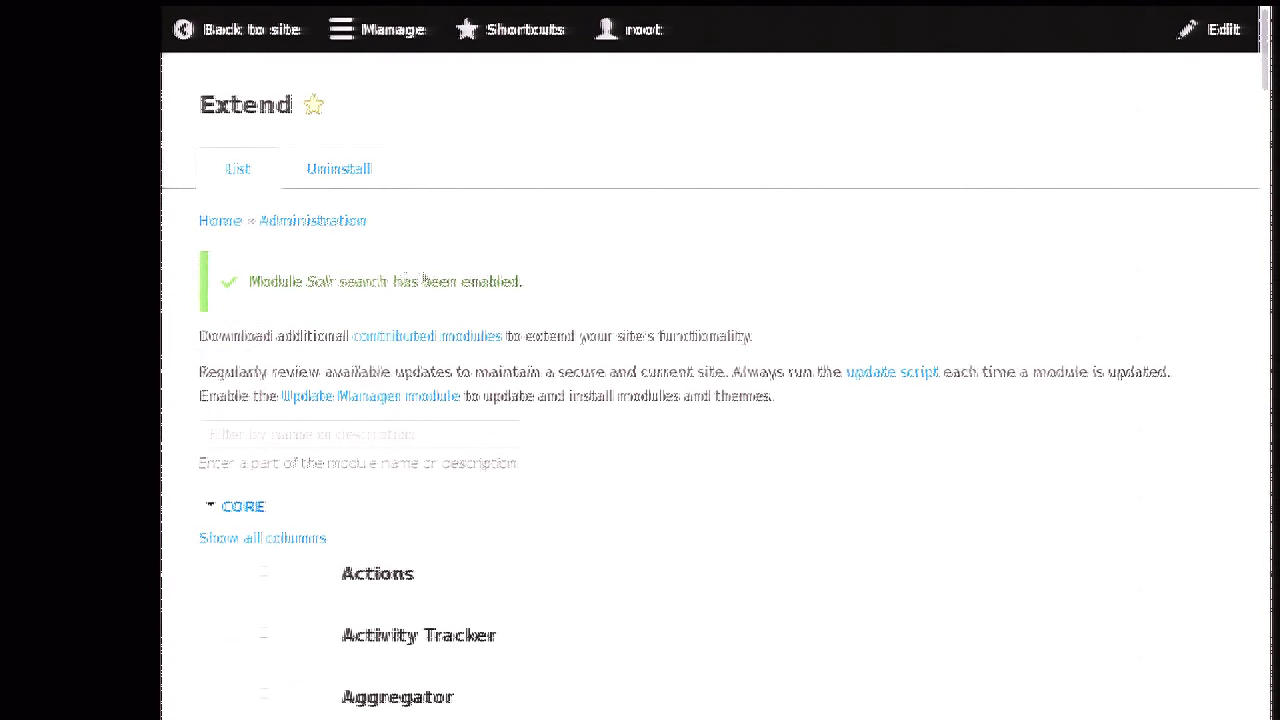
# Step: Go from the Search API module's entry to its configuration and open the form for adding a search server
pyautogui.scroll(-20, 415, 300)
pyautogui.scroll(3, 300, 236)
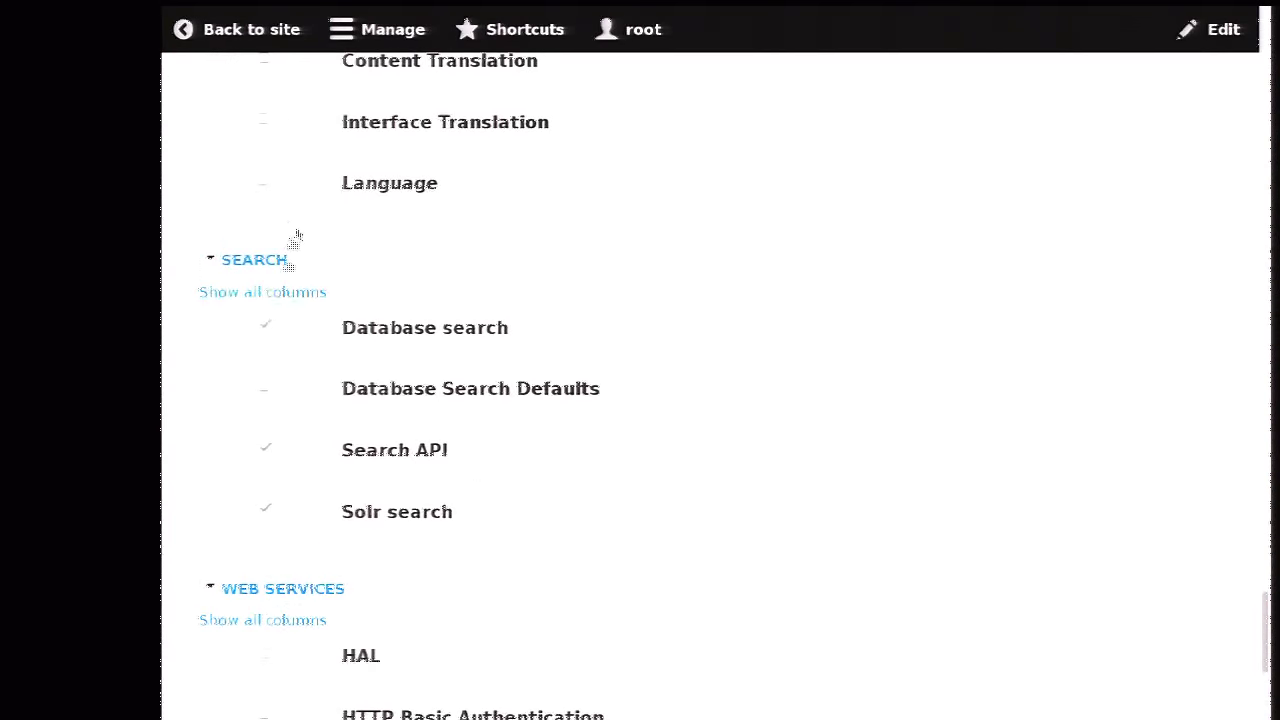
pyautogui.click(222, 292)
pyautogui.click(609, 476)
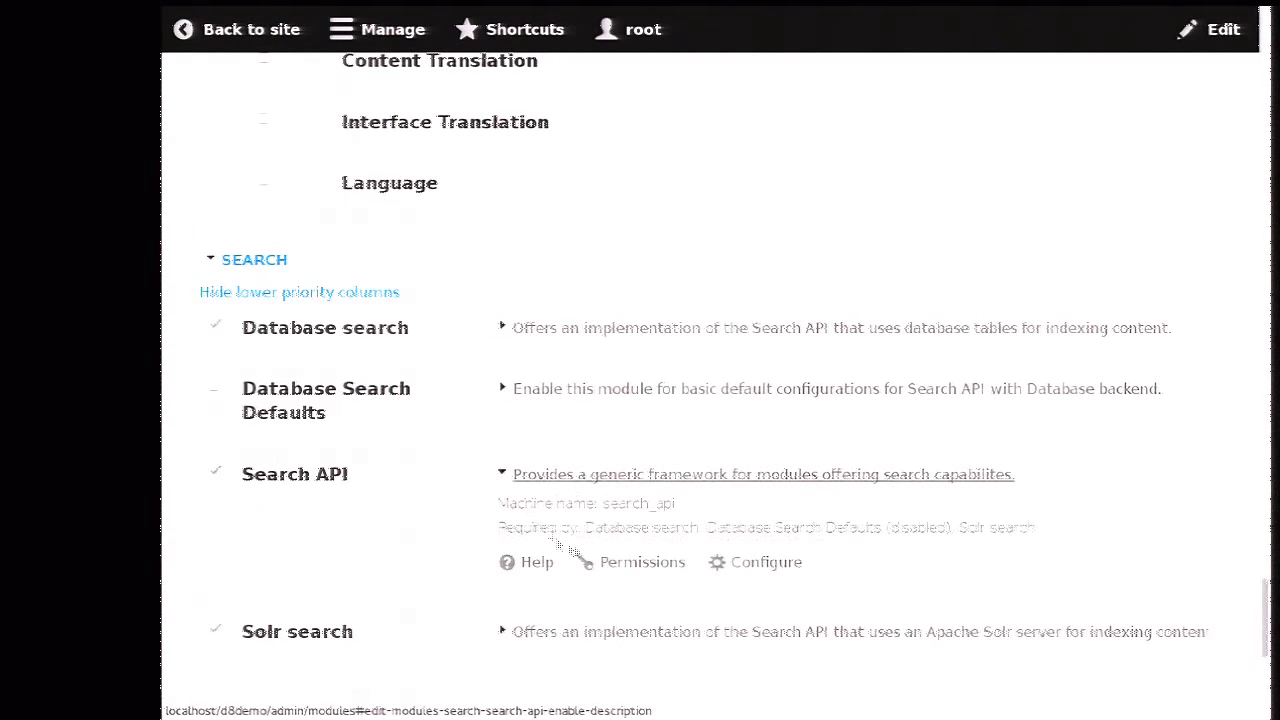
pyautogui.click(766, 563)
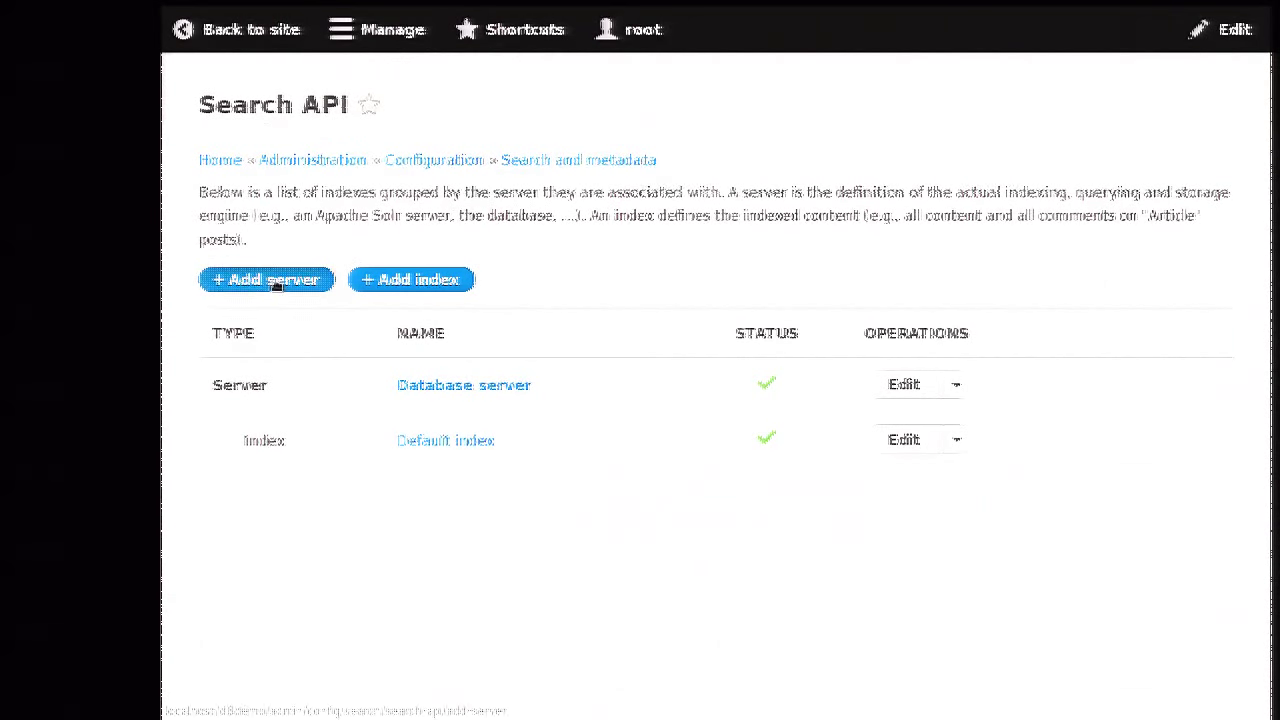
pyautogui.click(275, 284)
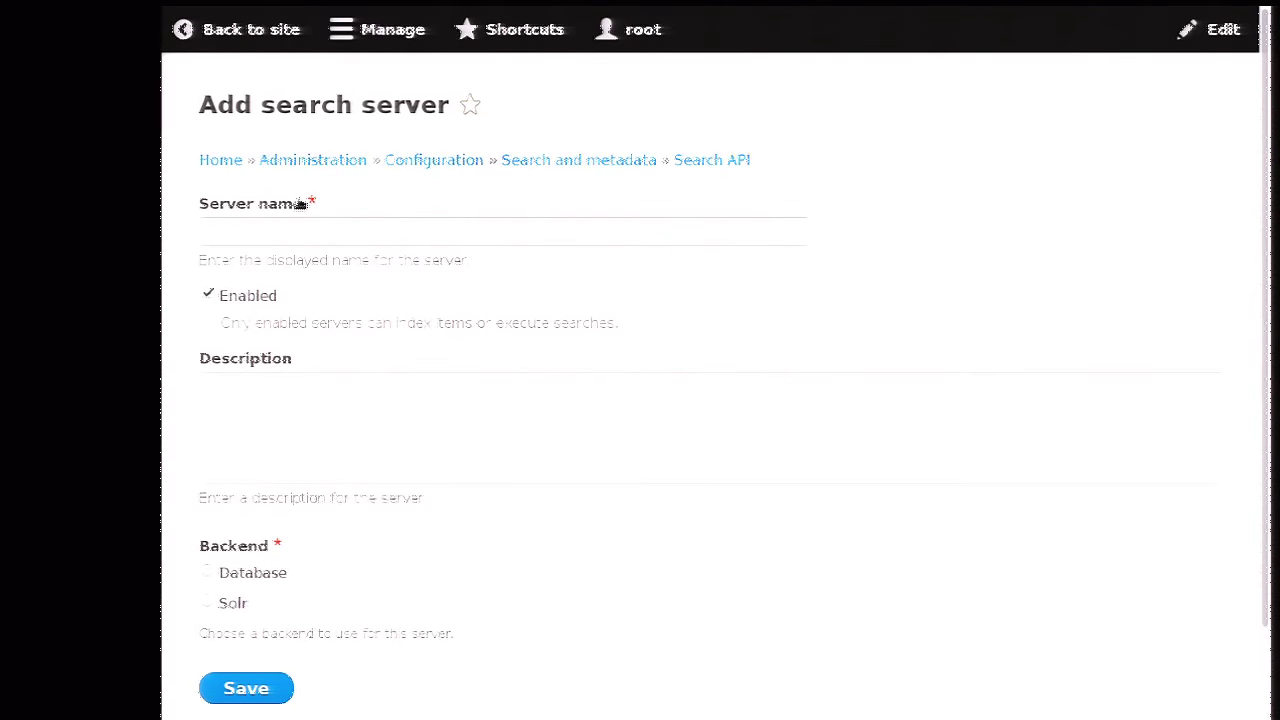
# Step: Switch to the terminal and run "composer.phar install" in the search_api_solr module directory
pyautogui.hotkey('alt', 'Tab')
pyautogui.hotkey('ctrl', 'l')
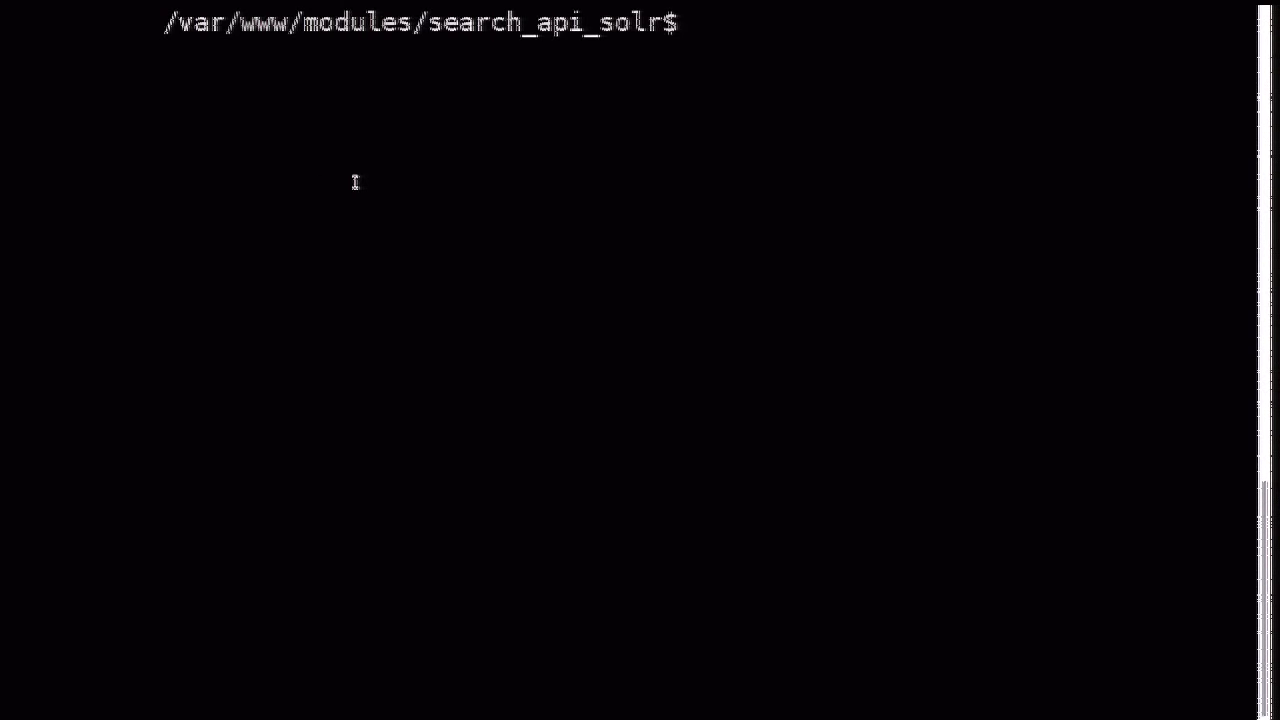
pyautogui.write('compose')
pyautogui.press('Tab')
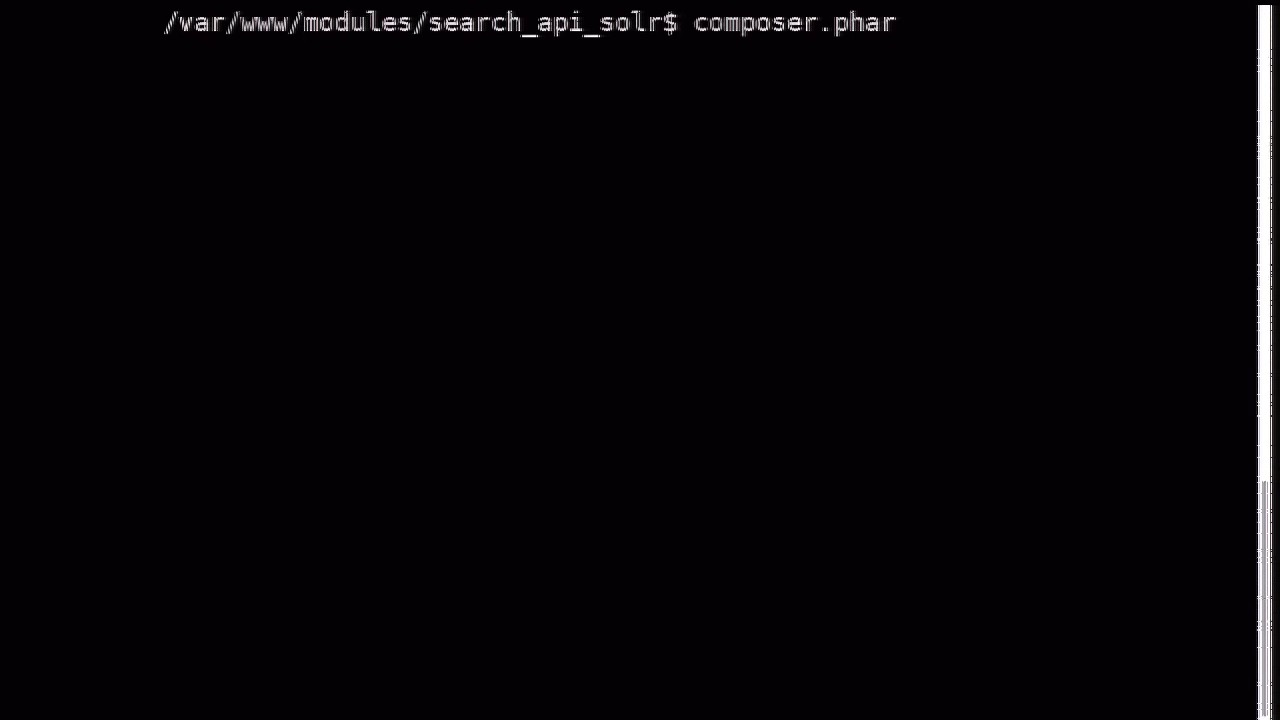
pyautogui.write('install')
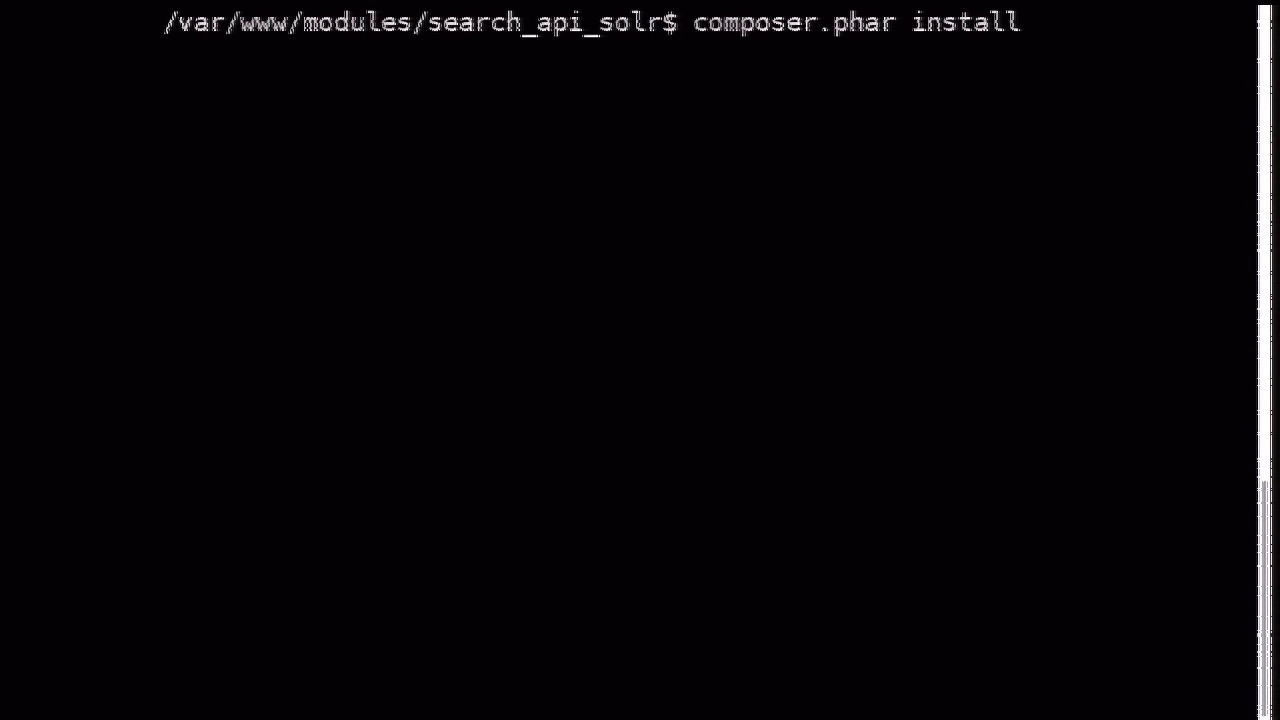
pyautogui.press('Return')
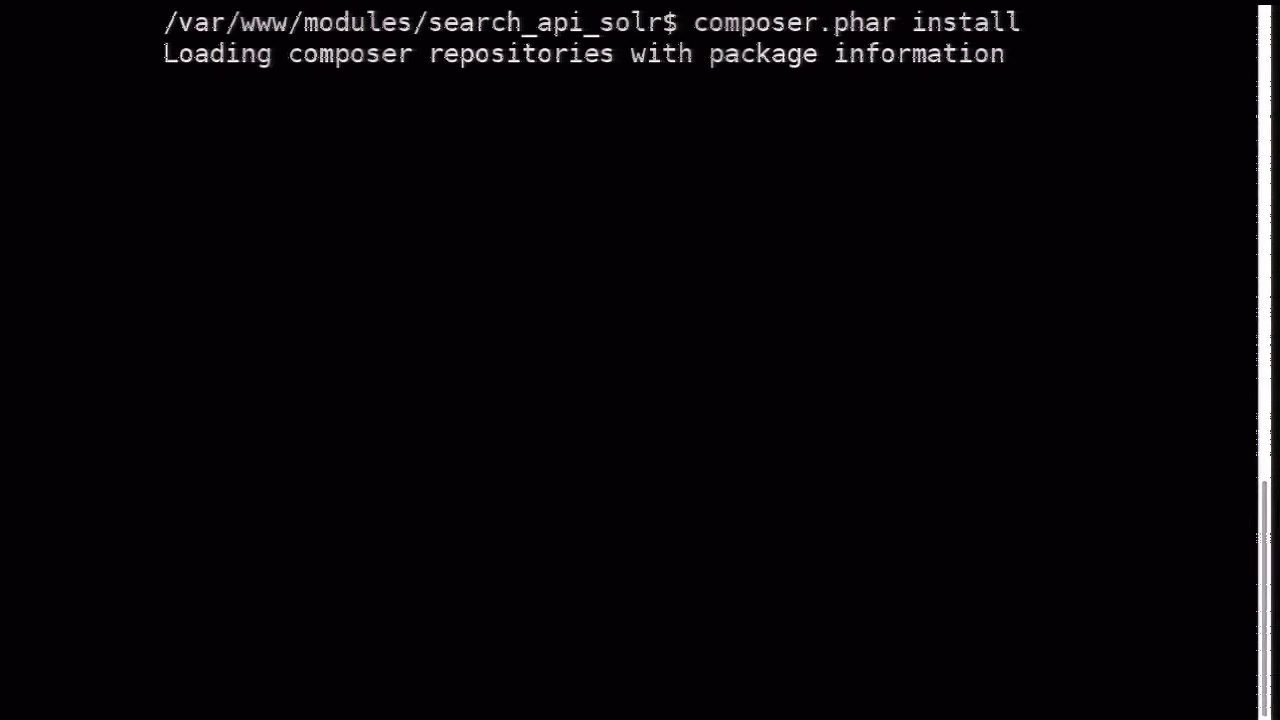
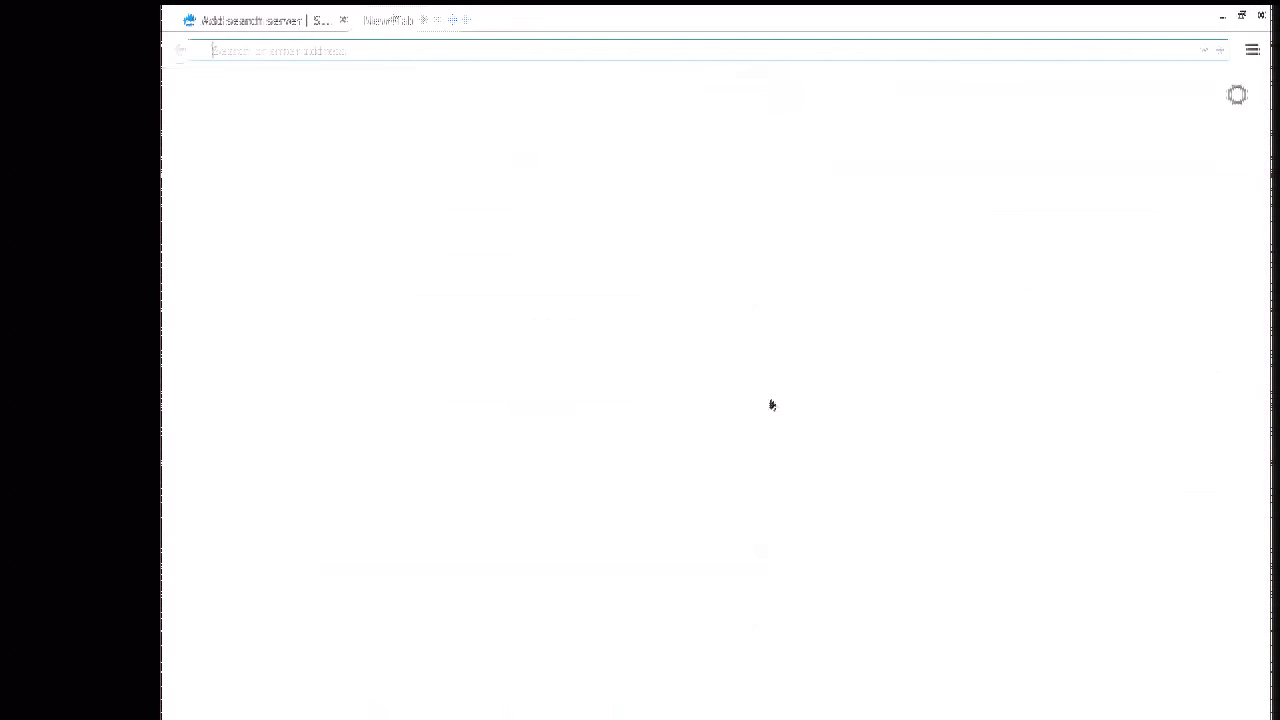
# Step: Start Solr with ./bin/solr start from the solr-5.3.0 directory in the terminal and load localhost:8983 in Firefox
pyautogui.write('lo')
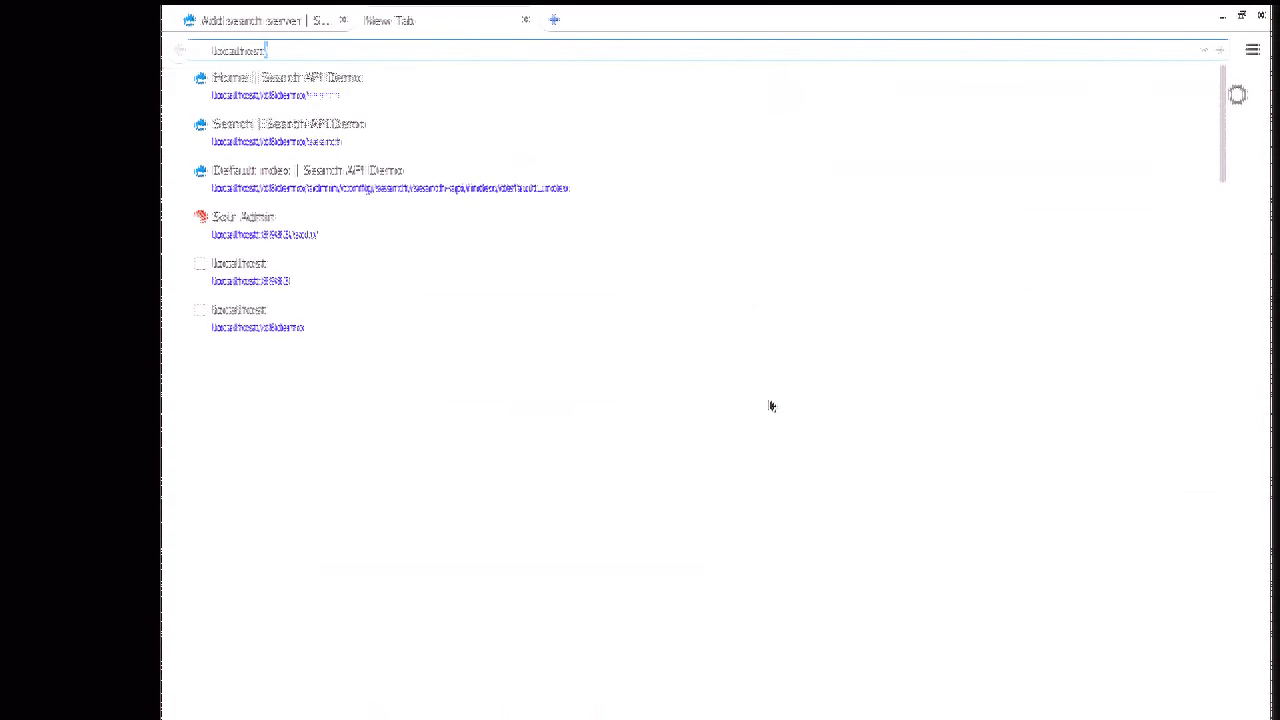
pyautogui.write('calhost:')
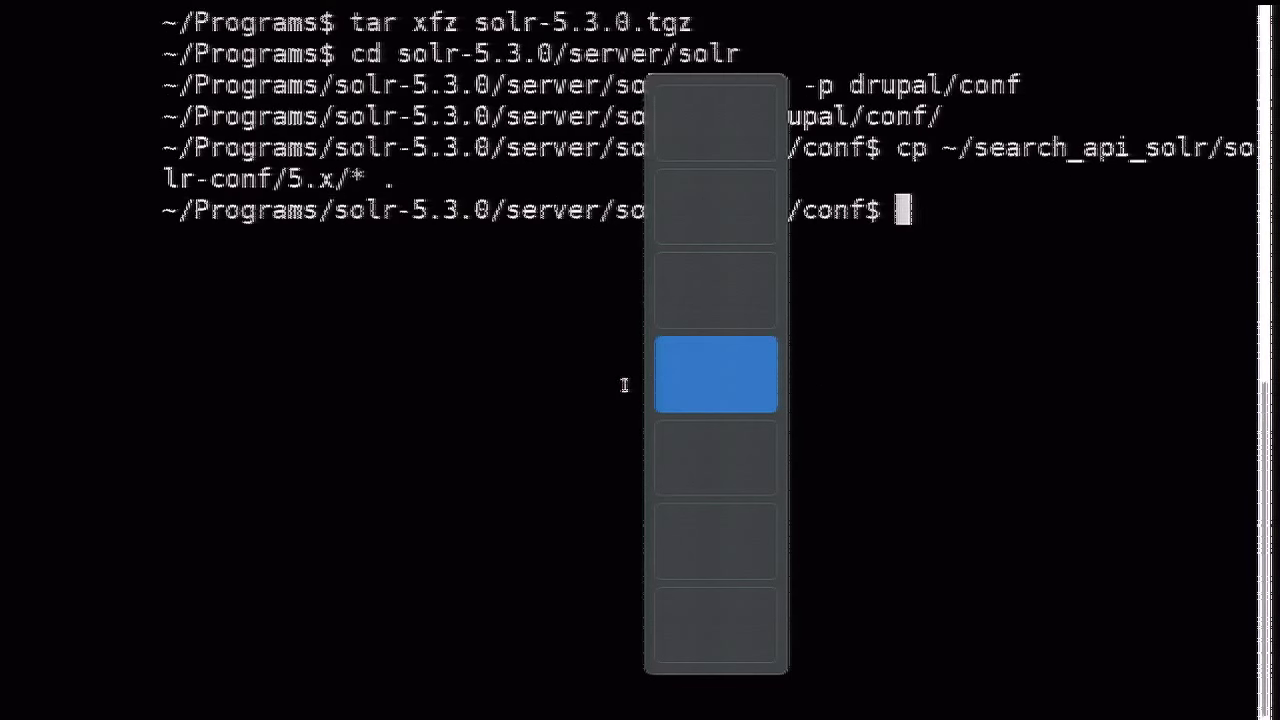
pyautogui.write('/../../../')
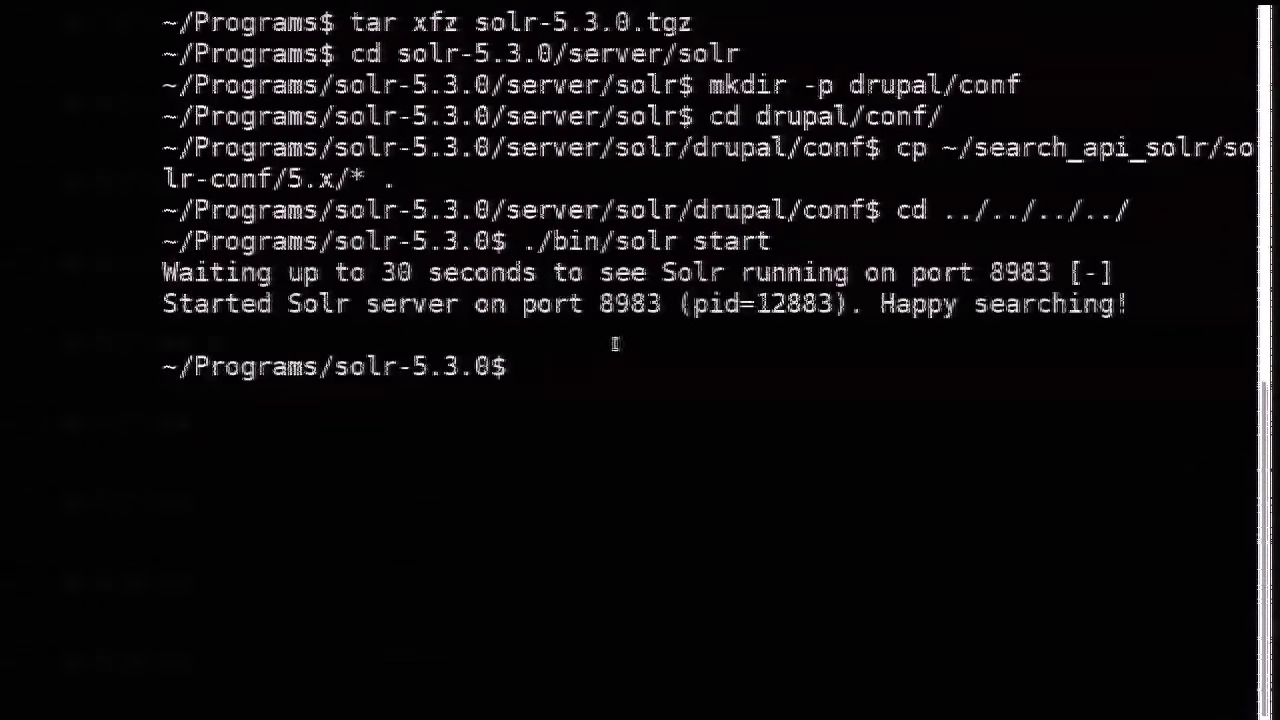
pyautogui.hotkey('alt', 'Tab')
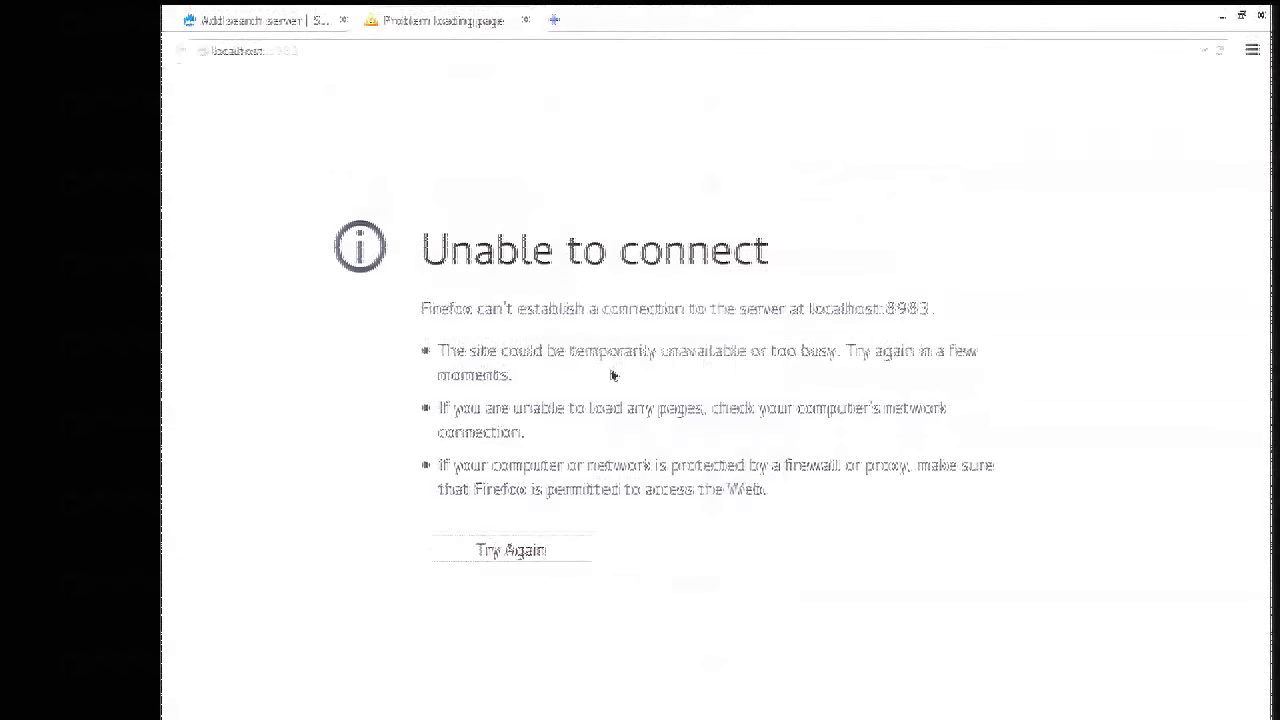
pyautogui.press('F5')
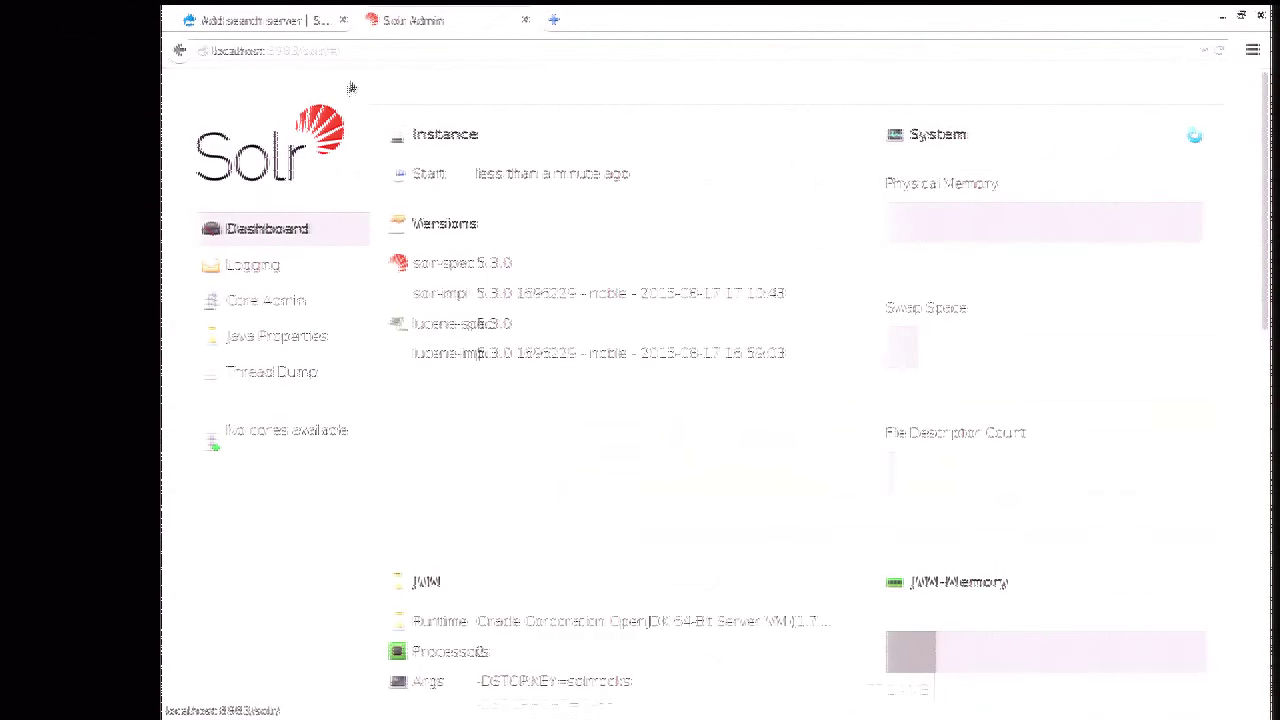
pyautogui.press('F11')
# Step: Add a Solr core with name and instanceDir both set to "drupal"
pyautogui.click(284, 240)
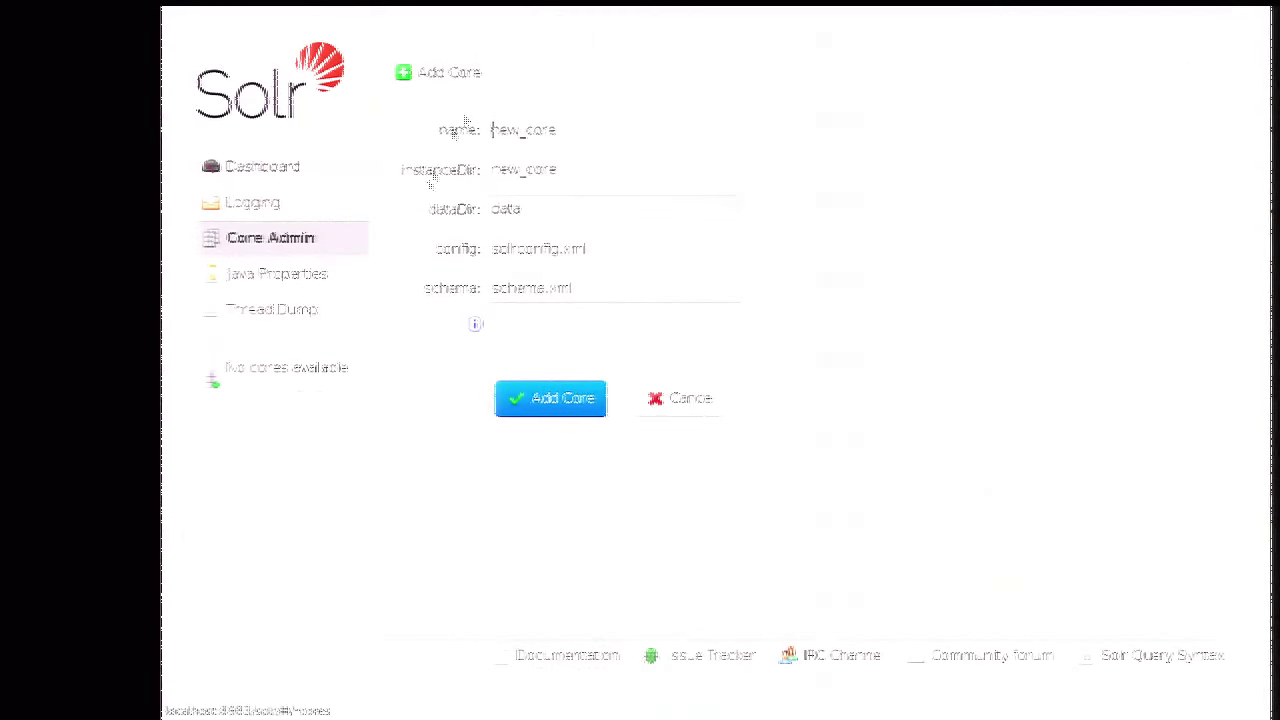
pyautogui.doubleClick(517, 129)
pyautogui.write('d')
pyautogui.press('Down')
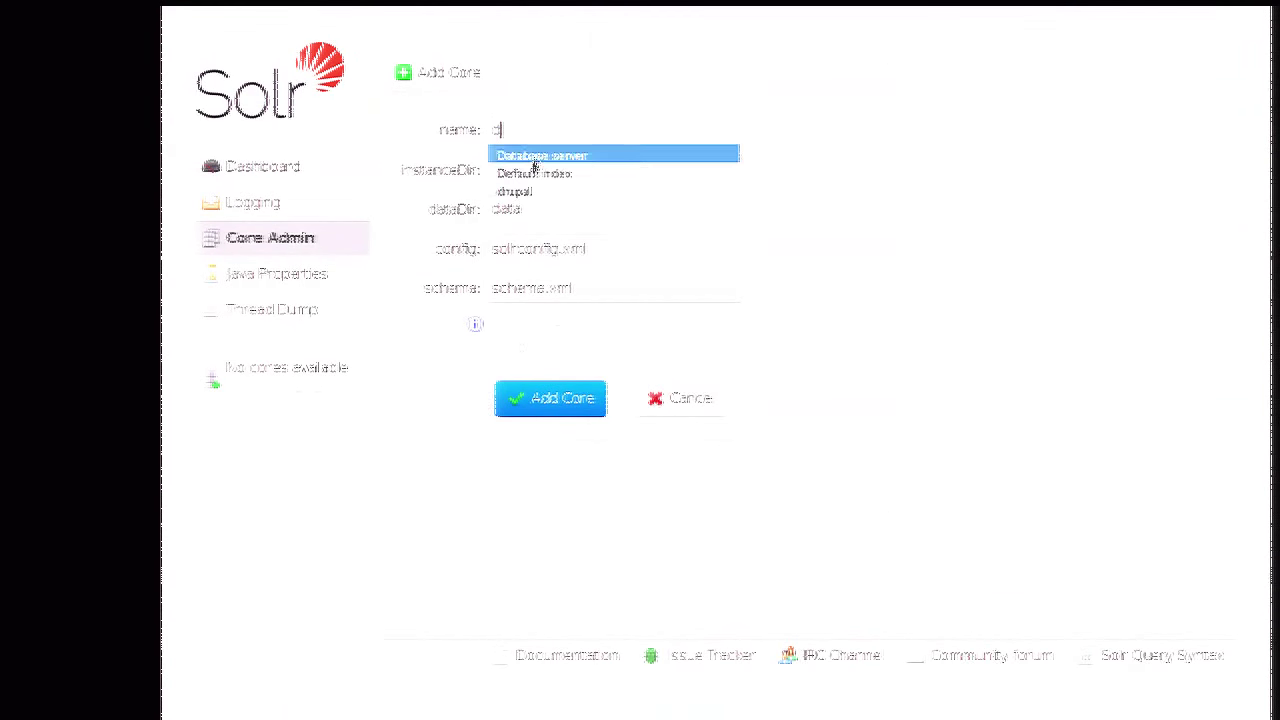
pyautogui.click(520, 192)
pyautogui.doubleClick(524, 172)
pyautogui.write('d')
pyautogui.press('Down')
pyautogui.click(532, 200)
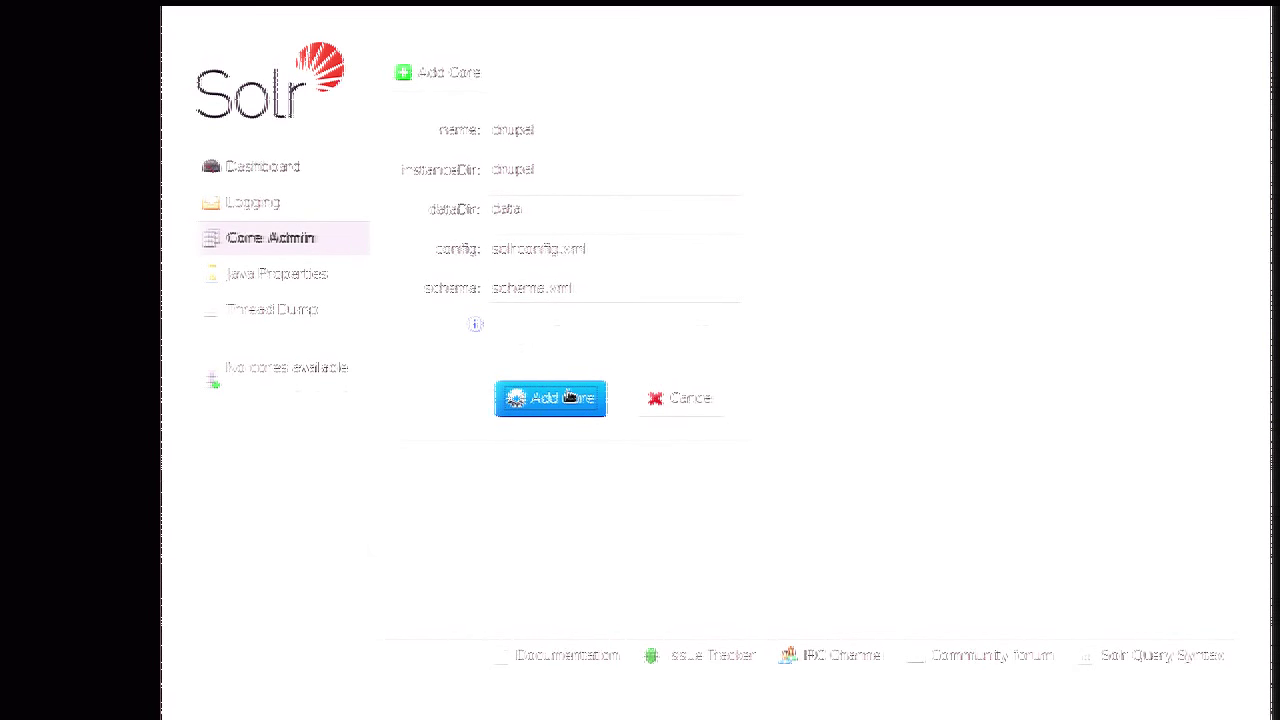
pyautogui.click(567, 397)
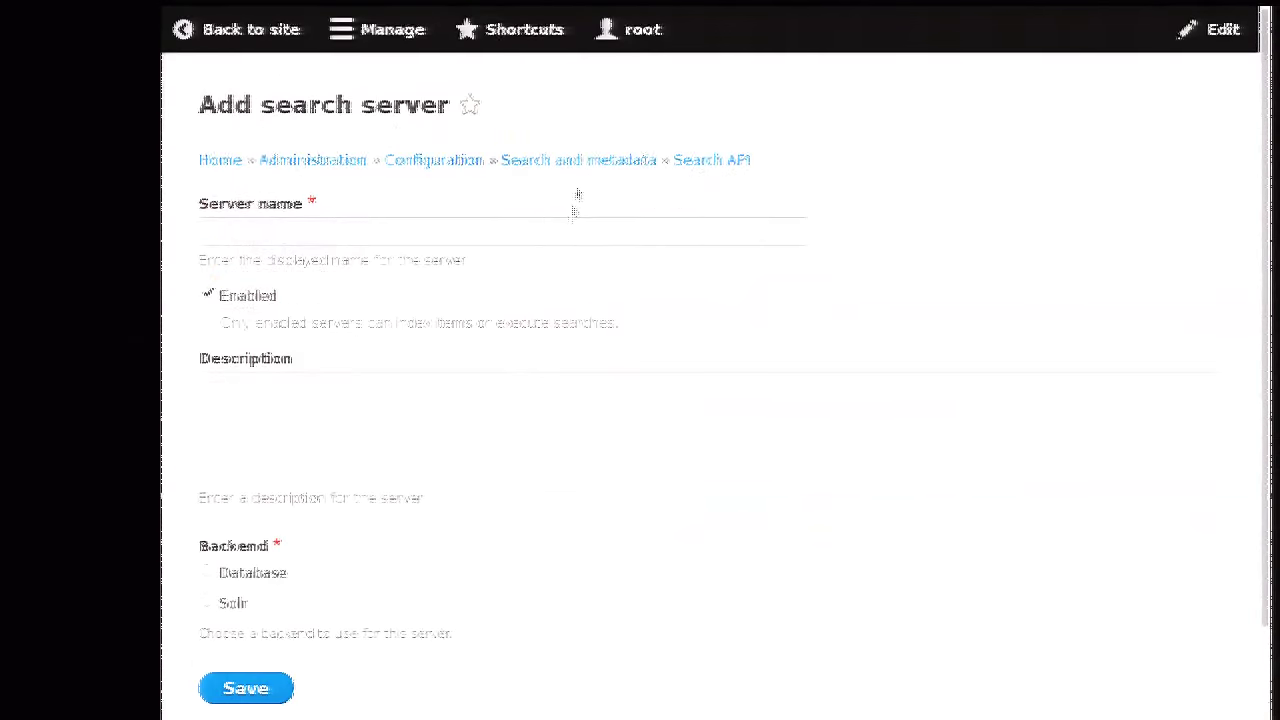
# Step: Name the new Search API server "Solr server" and choose the Solr backend
pyautogui.click(328, 236)
pyautogui.write('Solr se')
pyautogui.press('Down')
pyautogui.press('Return')
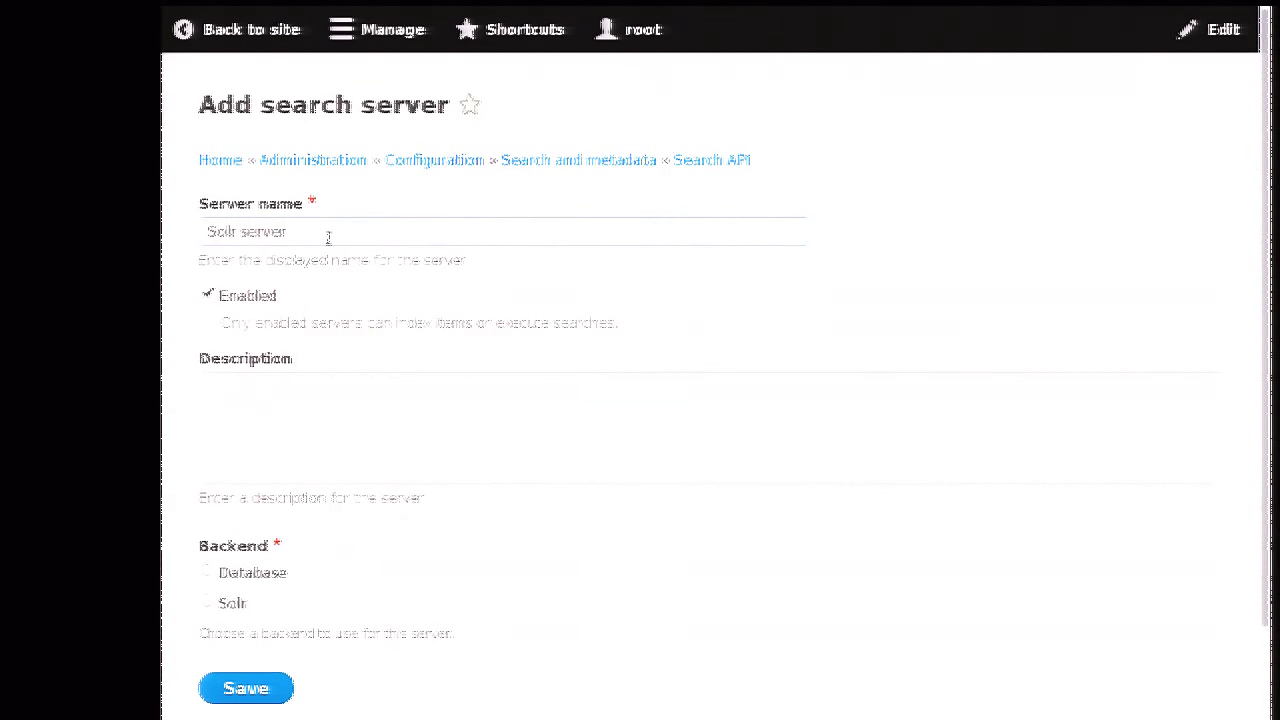
pyautogui.scroll(-2, 330, 240)
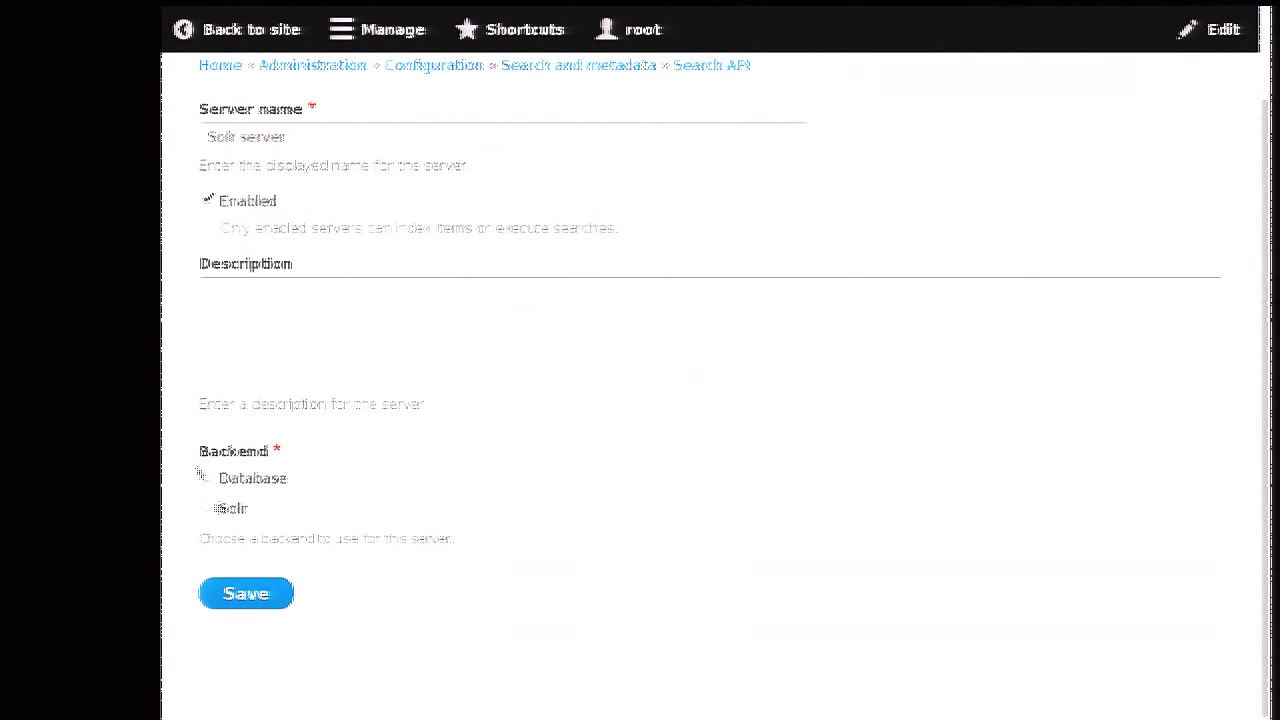
pyautogui.click(226, 509)
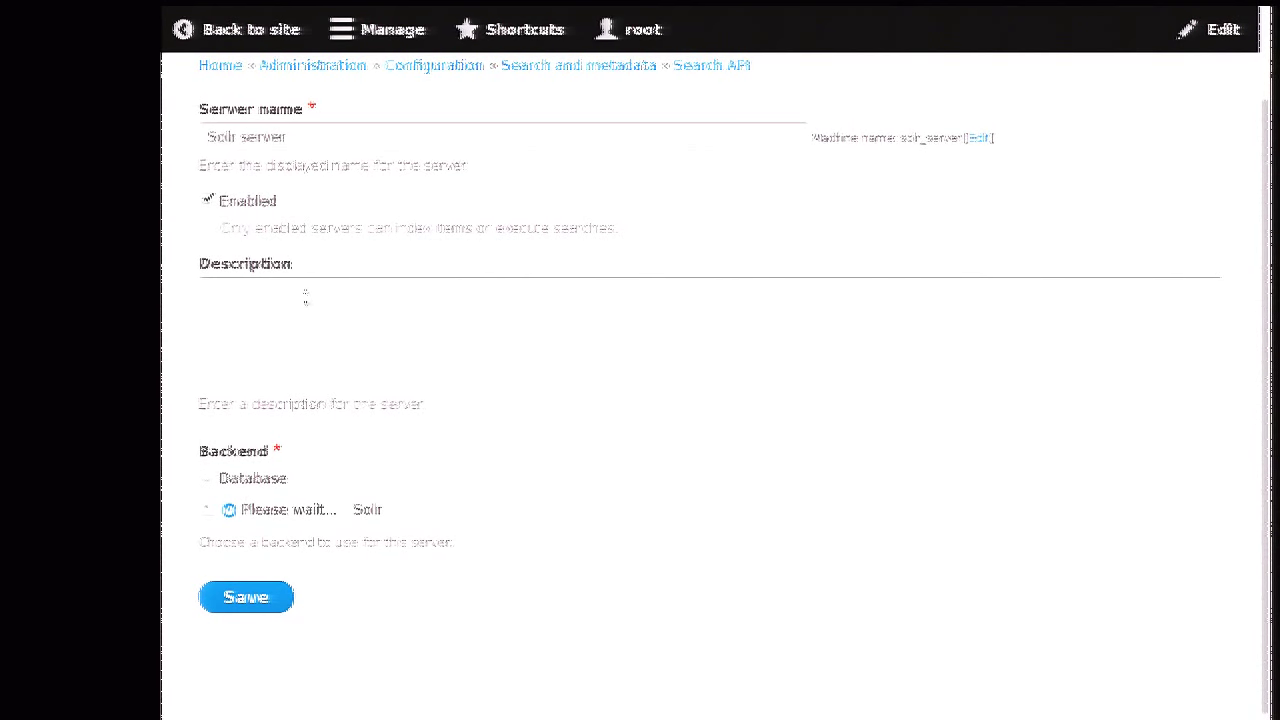
# Step: Set the backend's Solr path to /solr/drupal and save the server
pyautogui.scroll(-5, 357, 266)
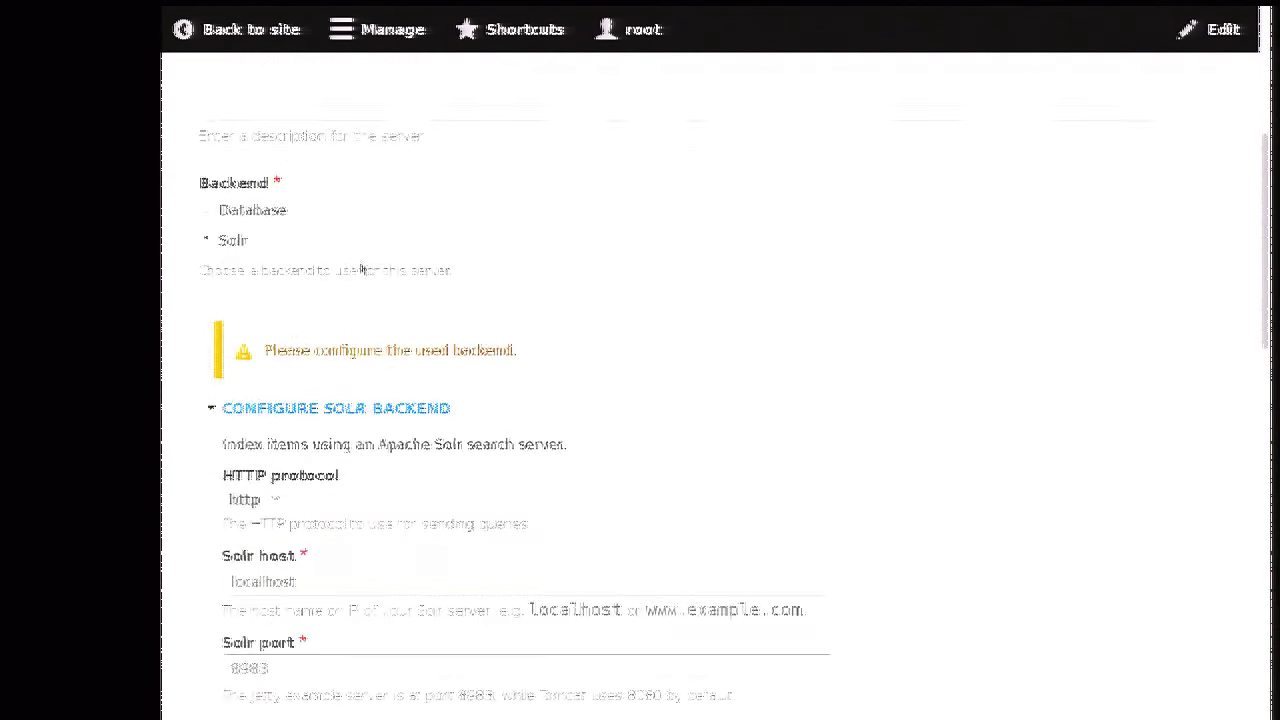
pyautogui.scroll(-1, 352, 313)
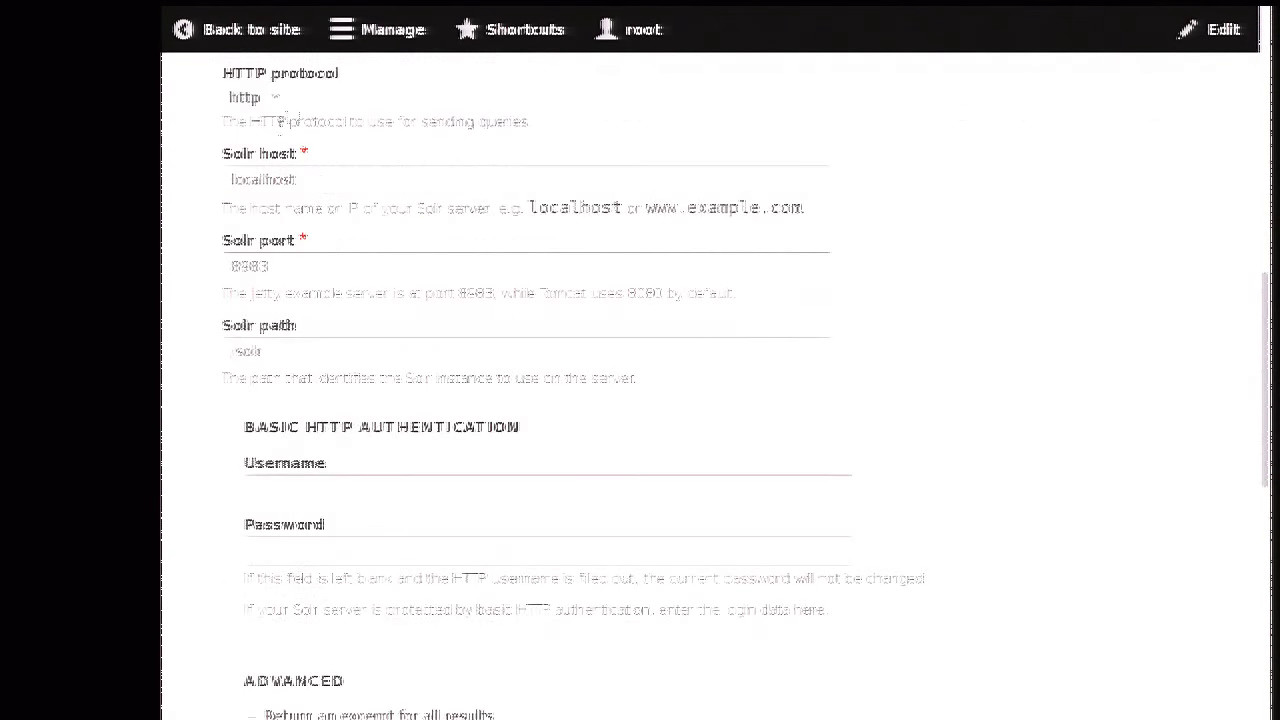
pyautogui.scroll(1, 283, 119)
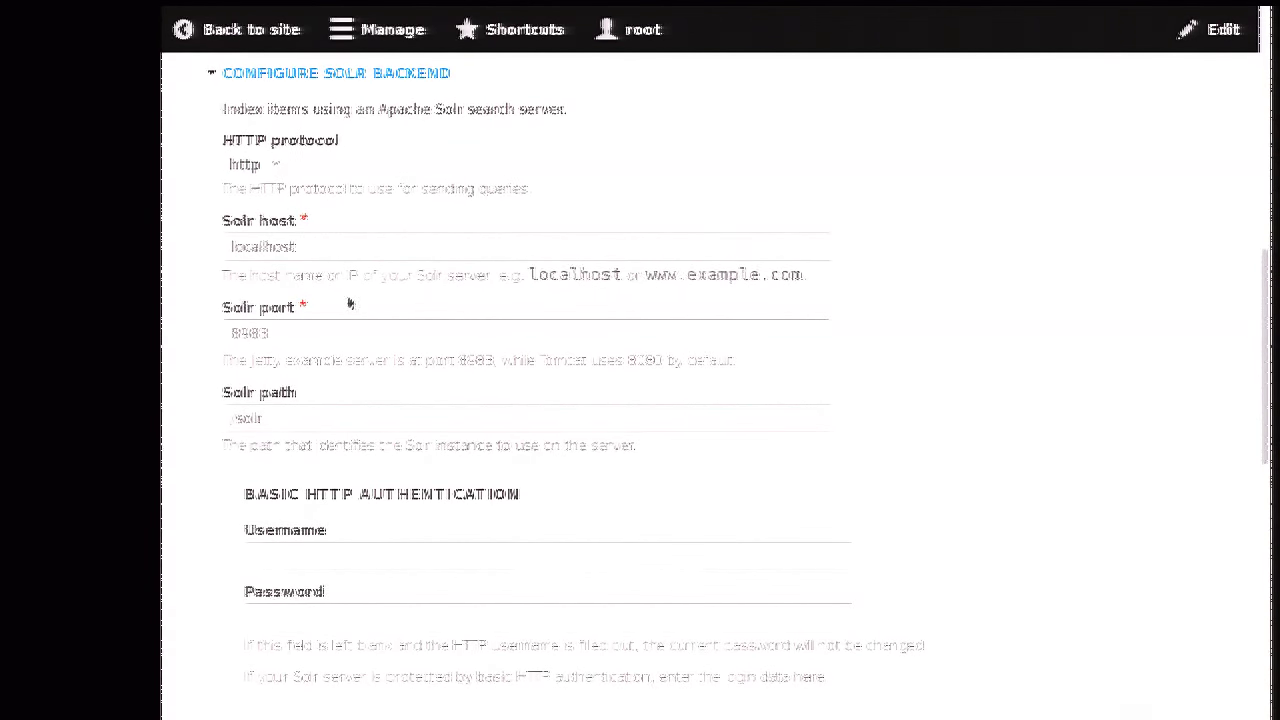
pyautogui.click(314, 420)
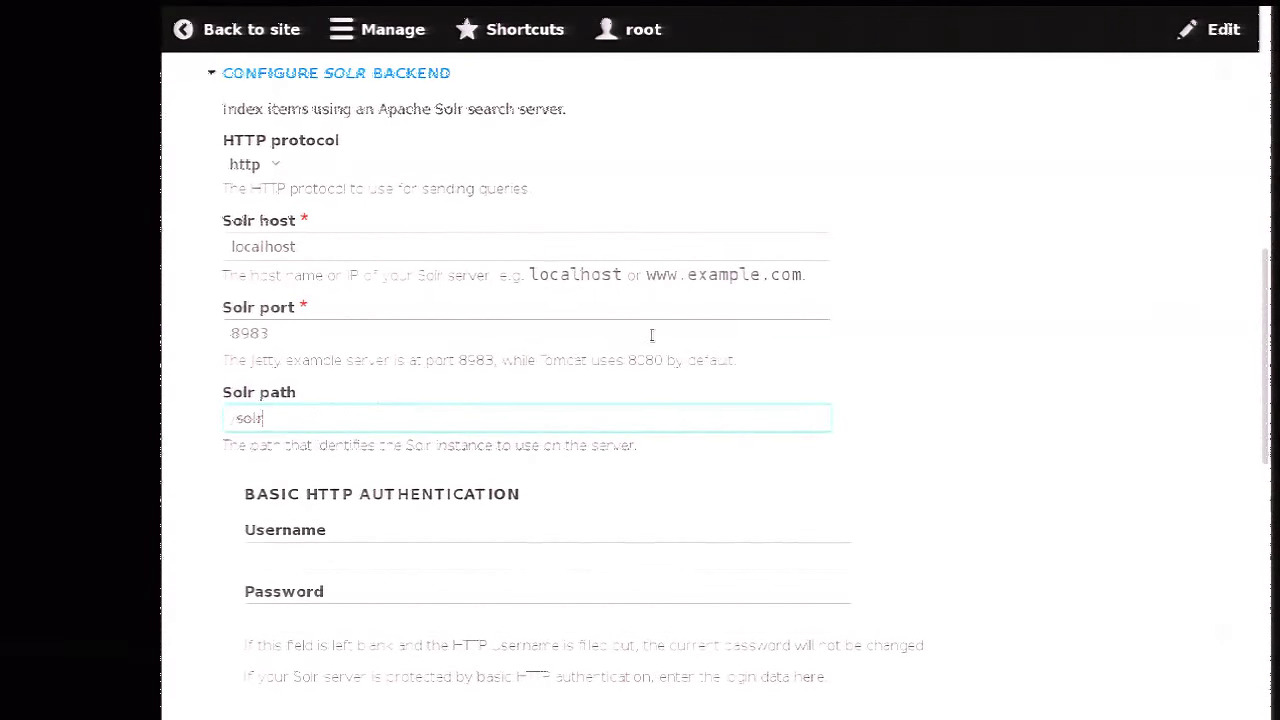
pyautogui.write('/drupal')
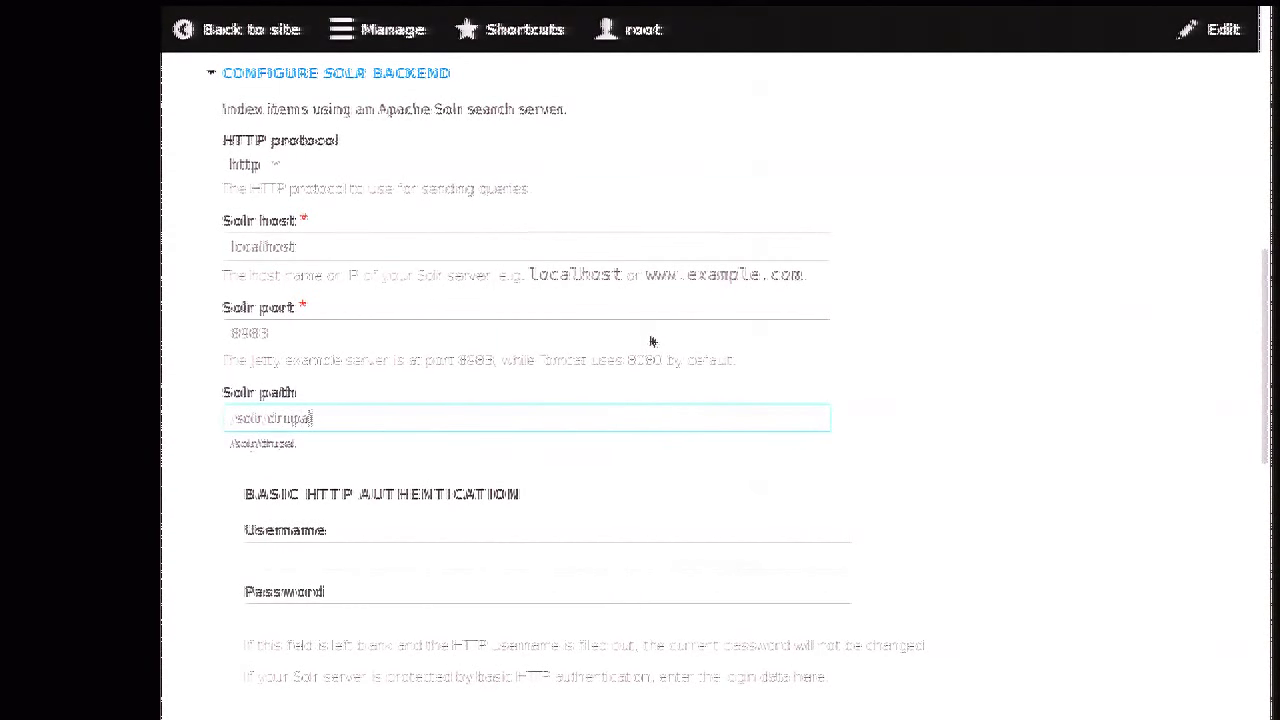
pyautogui.click(398, 446)
pyautogui.click(229, 374)
pyautogui.scroll(-2, 194, 320)
pyautogui.scroll(-6, 268, 262)
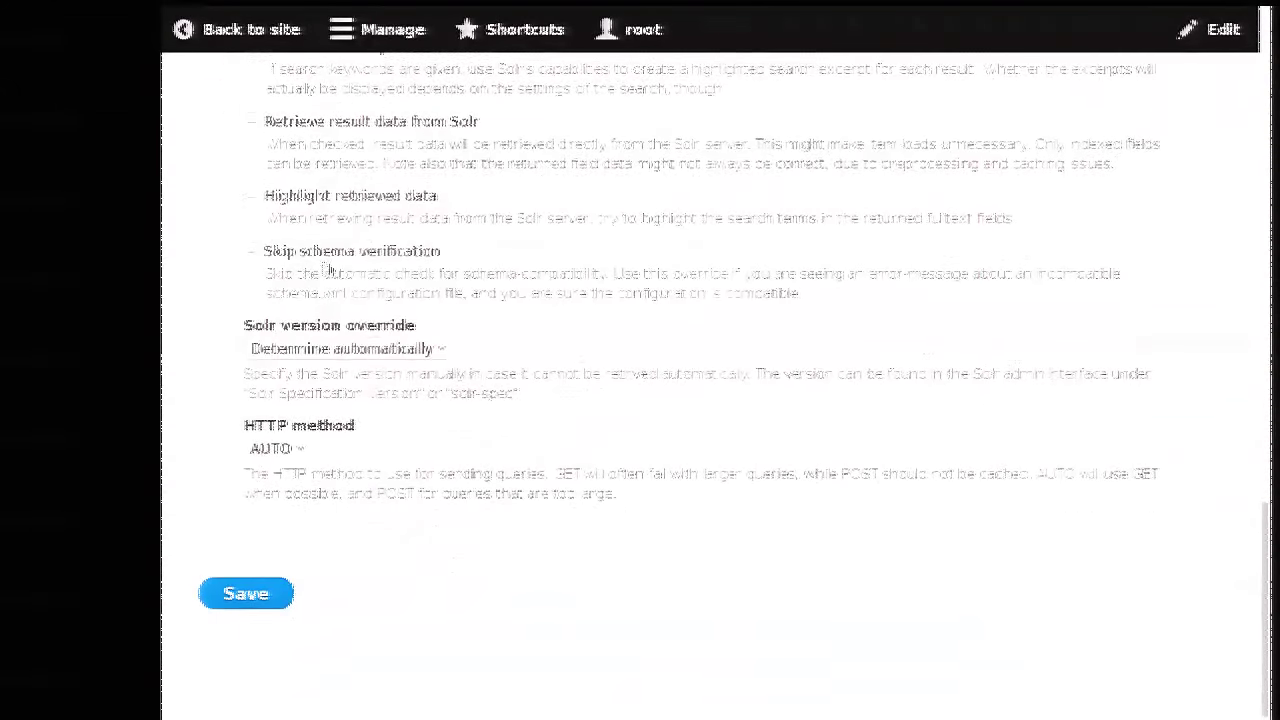
pyautogui.click(262, 596)
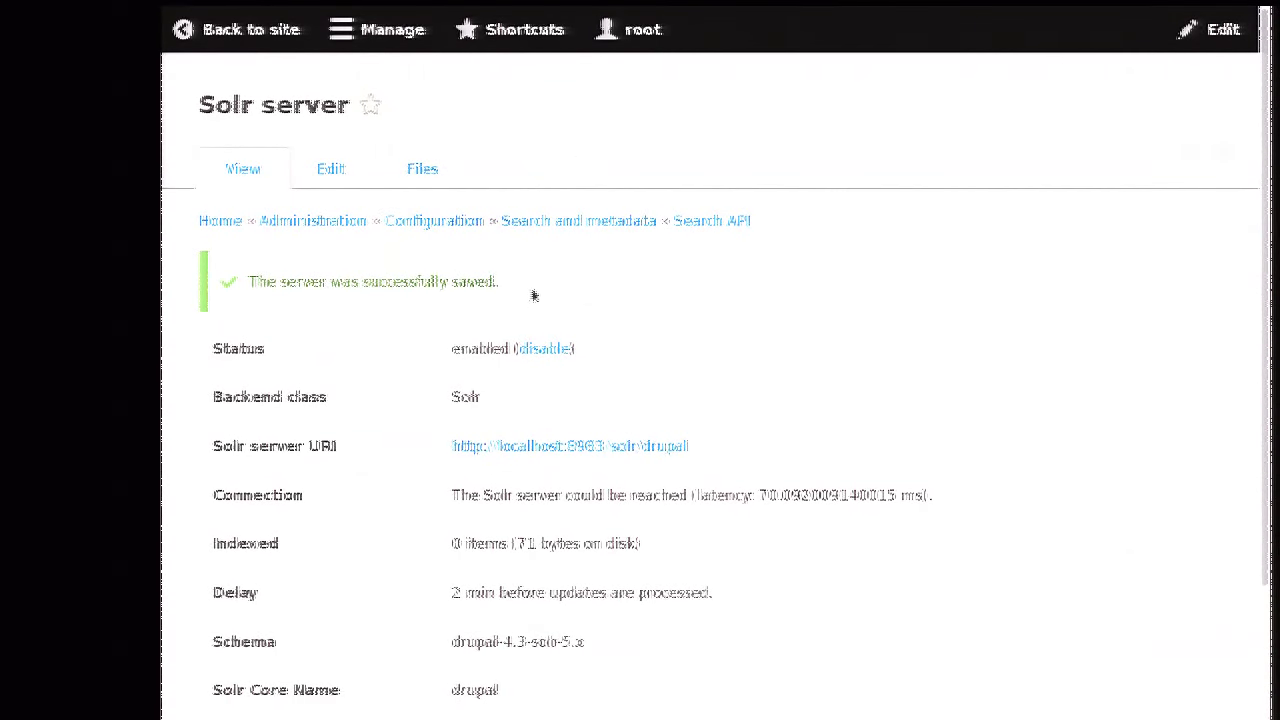
pyautogui.scroll(-3, 675, 292)
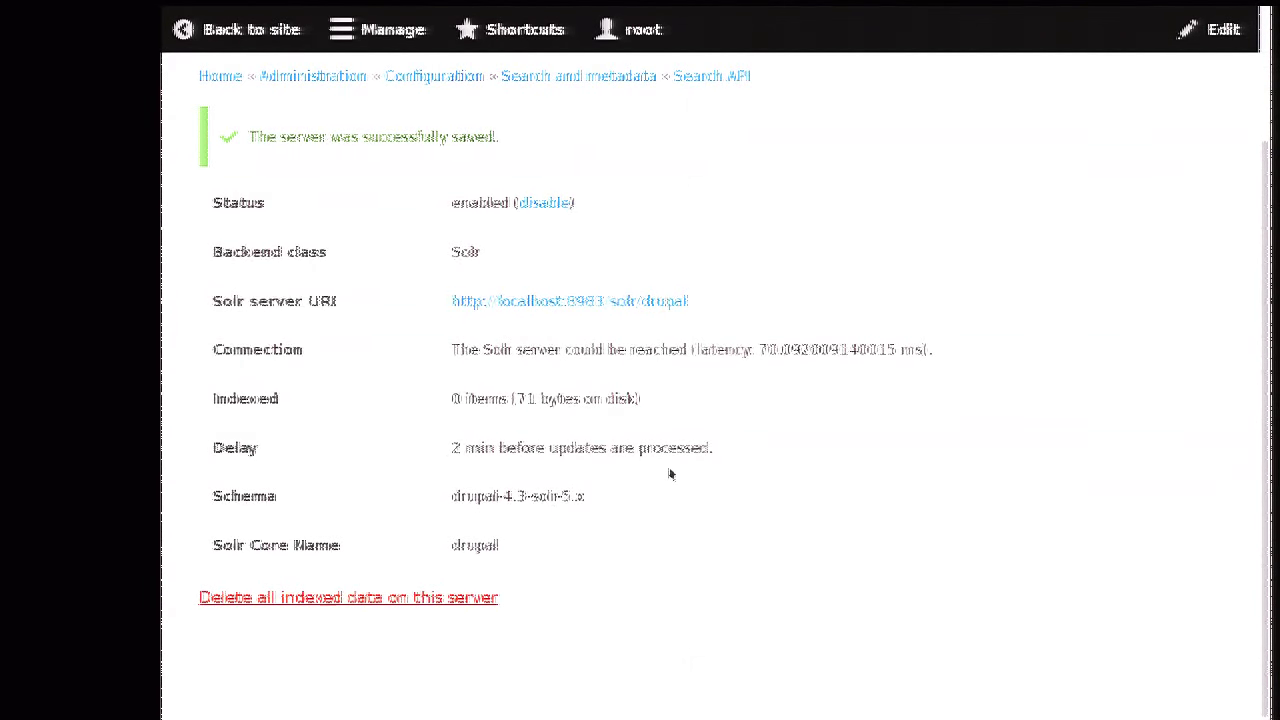
# Step: Assign the Default index to the Solr server instead of the database server and save the index
pyautogui.click(746, 82)
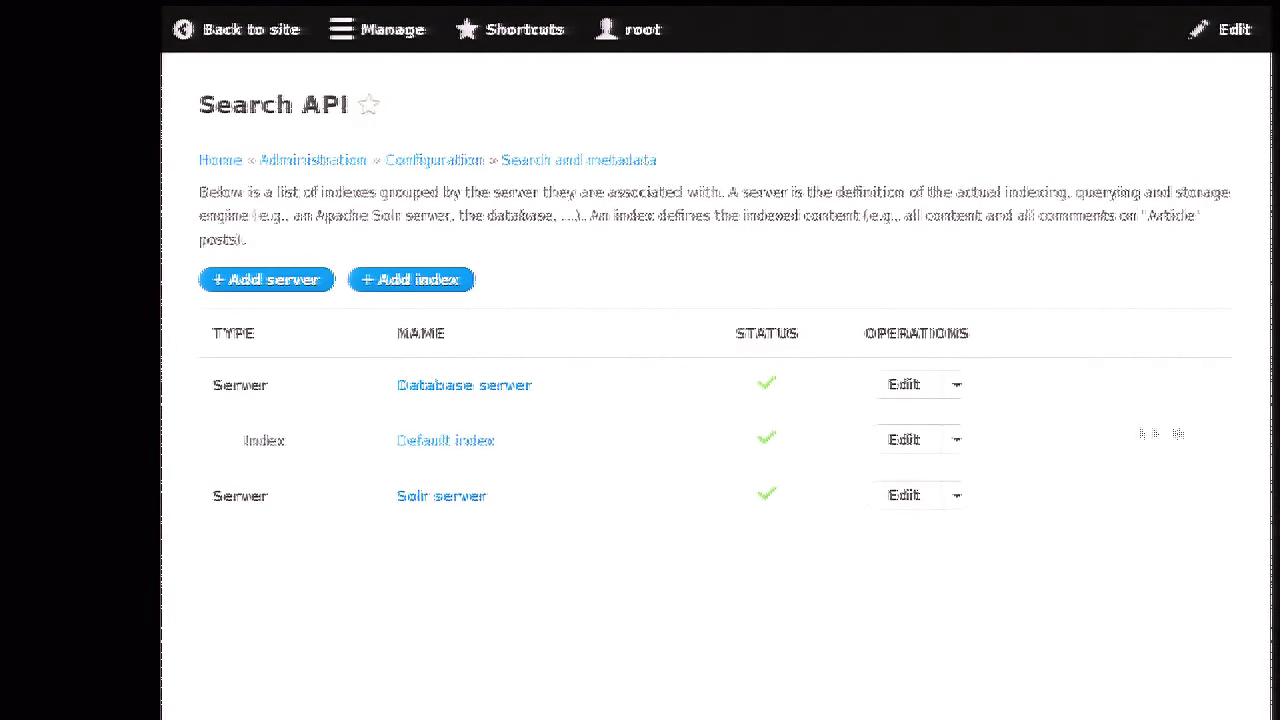
pyautogui.click(903, 438)
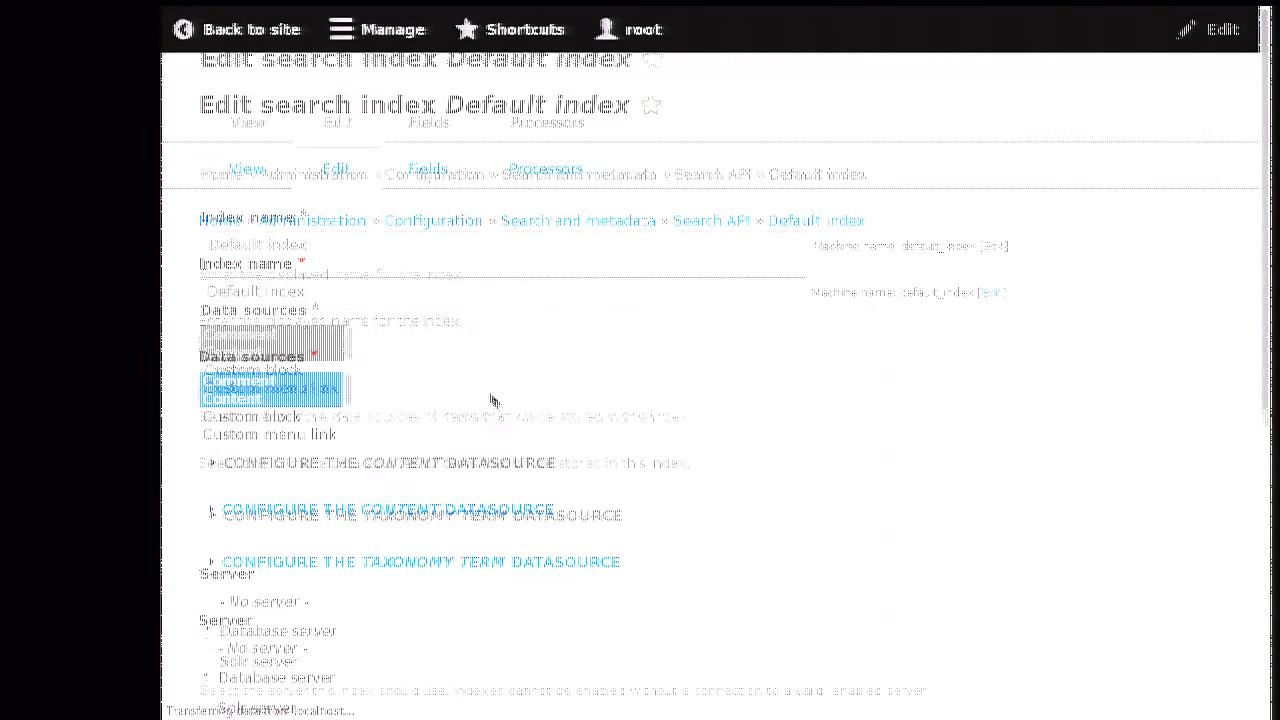
pyautogui.scroll(-3, 480, 405)
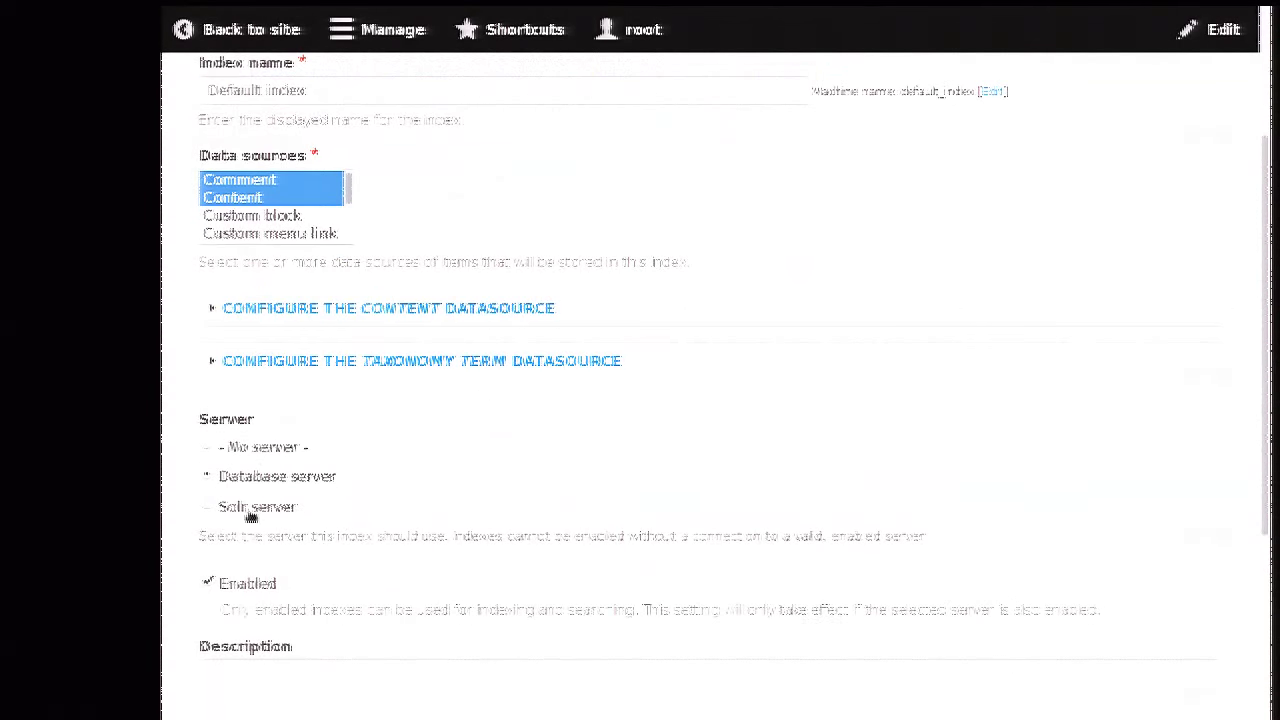
pyautogui.scroll(-3, 374, 457)
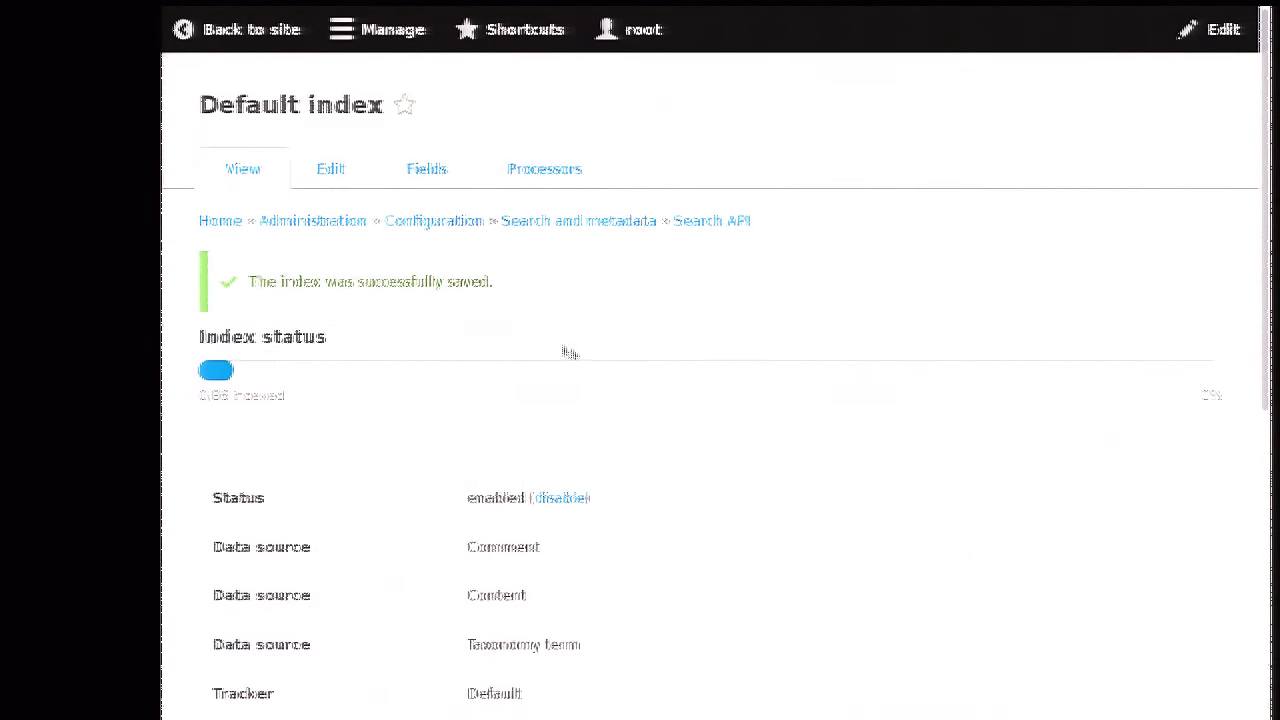
pyautogui.press('F11')
pyautogui.hotkey('ctrl', 'l')
pyautogui.press('End')
pyautogui.hotkey('ctrl', 'shift', 'Left')
pyautogui.hotkey('ctrl', 'shift', 'Left')
pyautogui.hotkey('ctrl', 'shift', 'Left')
pyautogui.hotkey('ctrl', 'shift', 'Left')
pyautogui.hotkey('ctrl', 'shift', 'Left')
pyautogui.hotkey('ctrl', 'shift', 'Left')
pyautogui.hotkey('ctrl', 'shift', 'Left')
pyautogui.write('s')
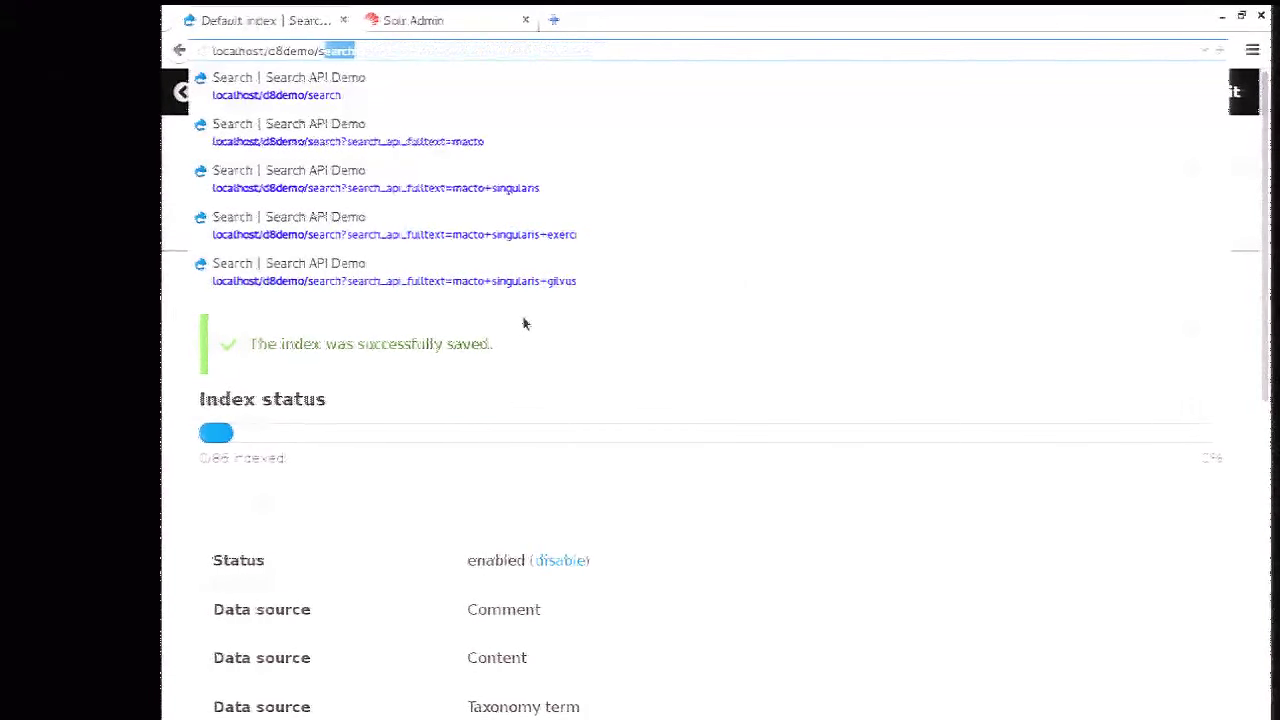
pyautogui.press('Escape')
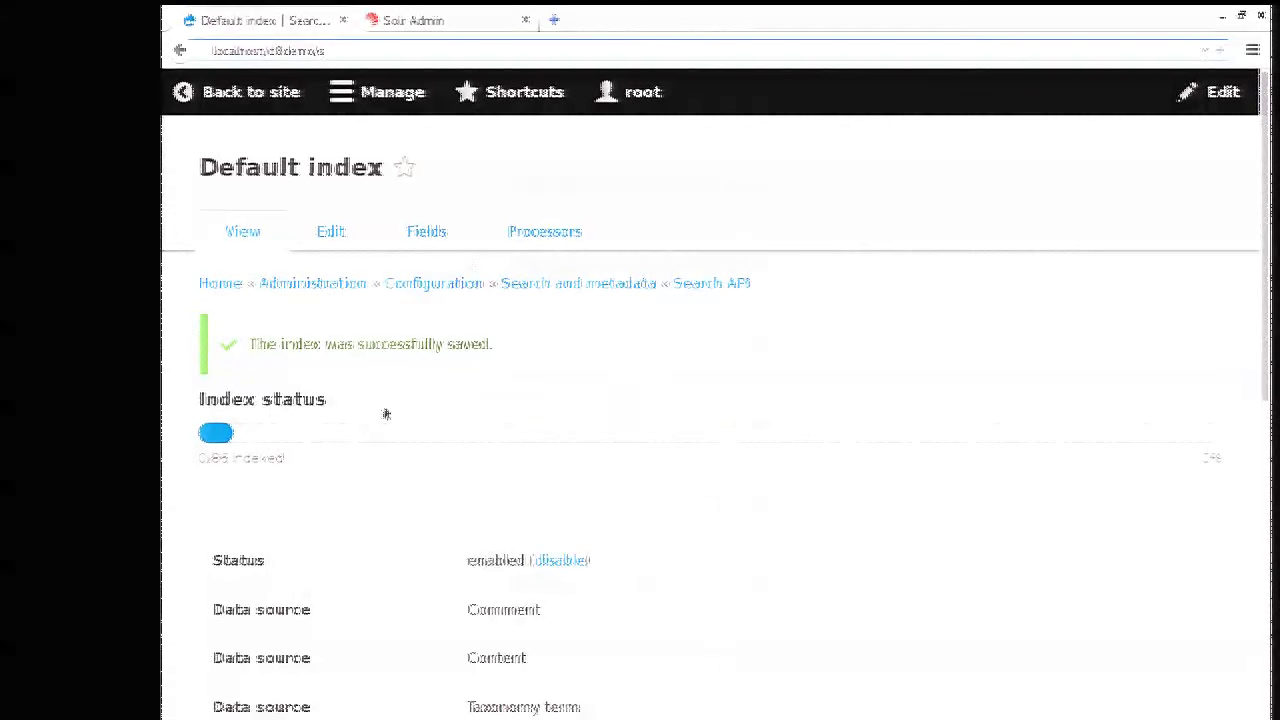
# Step: Try to index all items of the Default index in batches of 50 and review the index status details
pyautogui.click(497, 397)
pyautogui.scroll(-5, 497, 397)
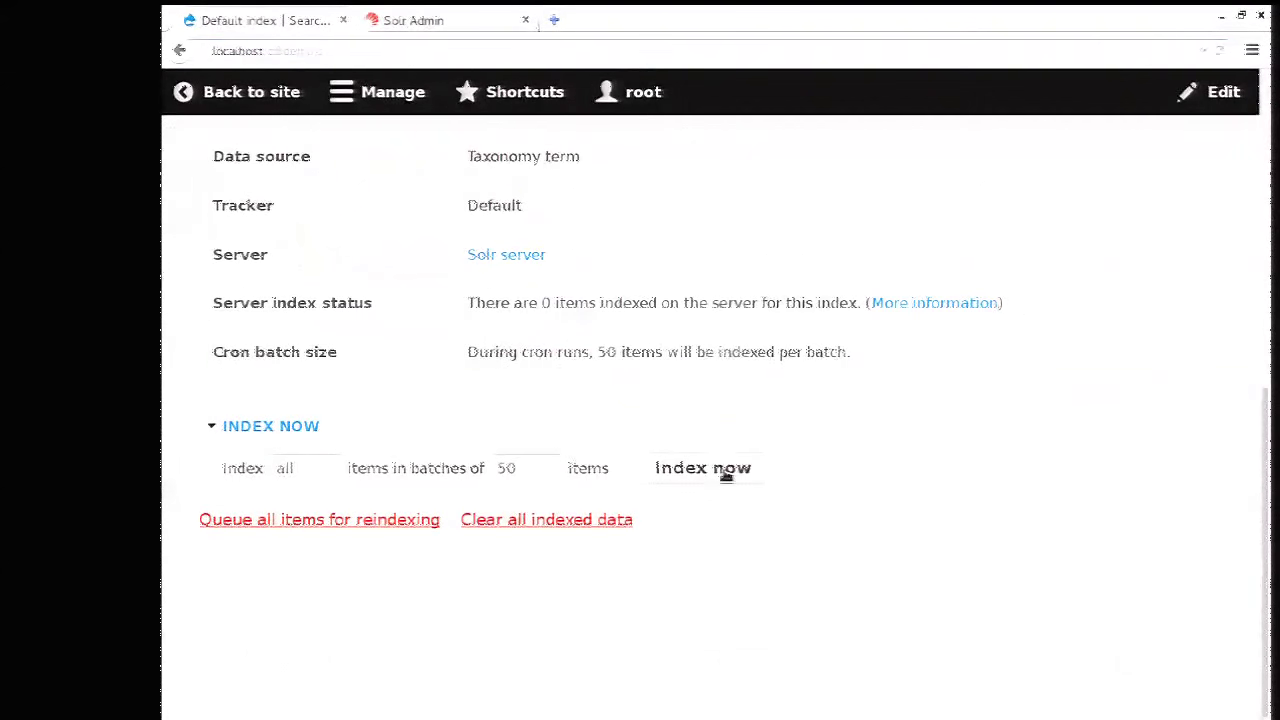
pyautogui.click(725, 472)
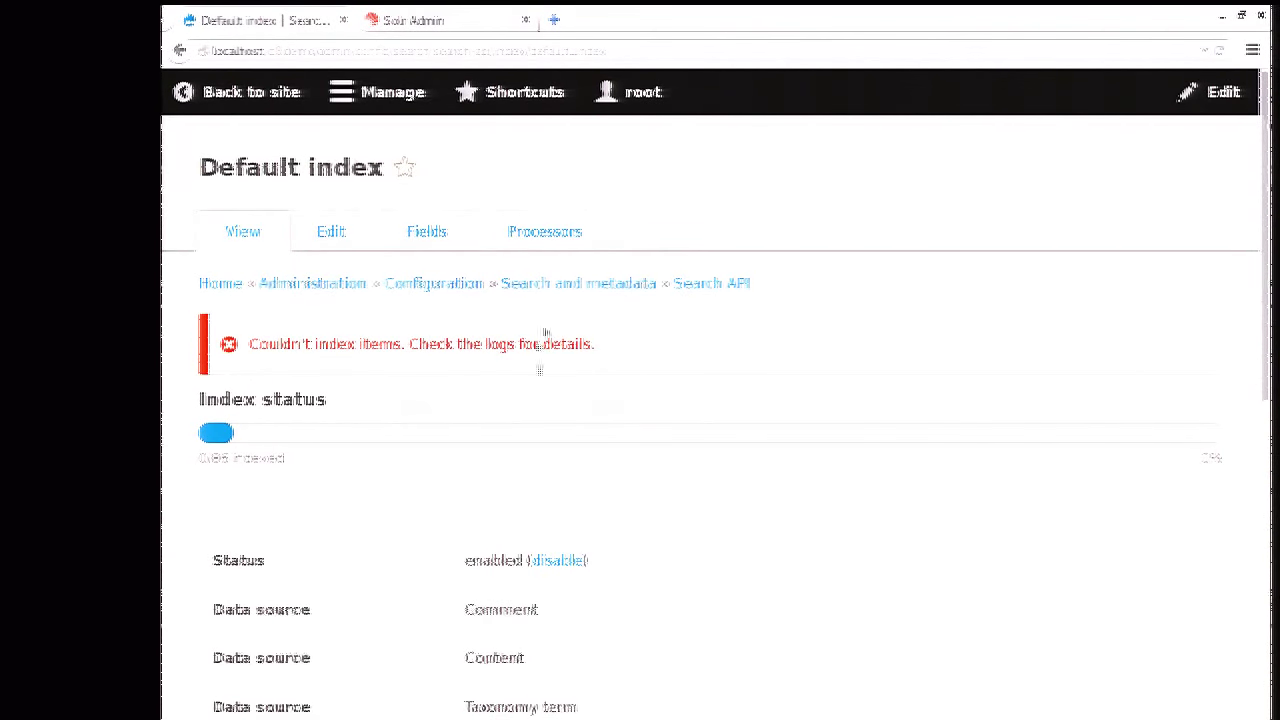
pyautogui.scroll(-1, 545, 333)
pyautogui.scroll(1, 573, 346)
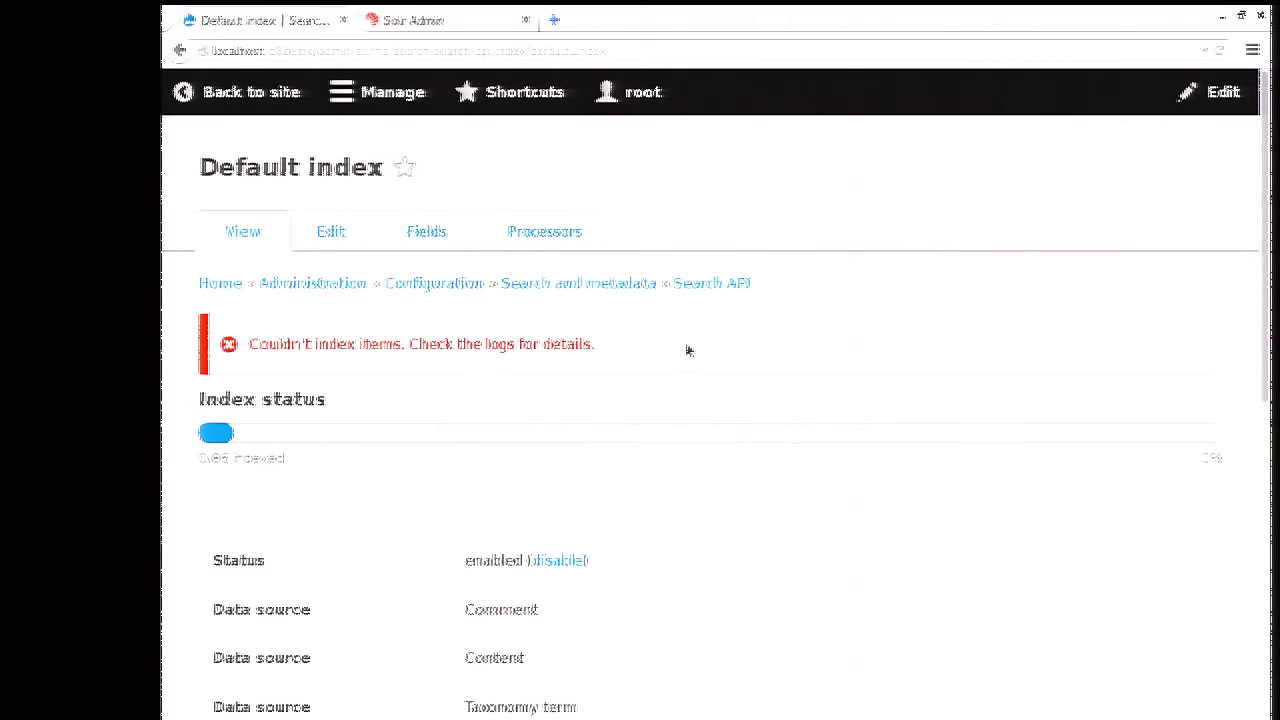
pyautogui.scroll(-5, 624, 321)
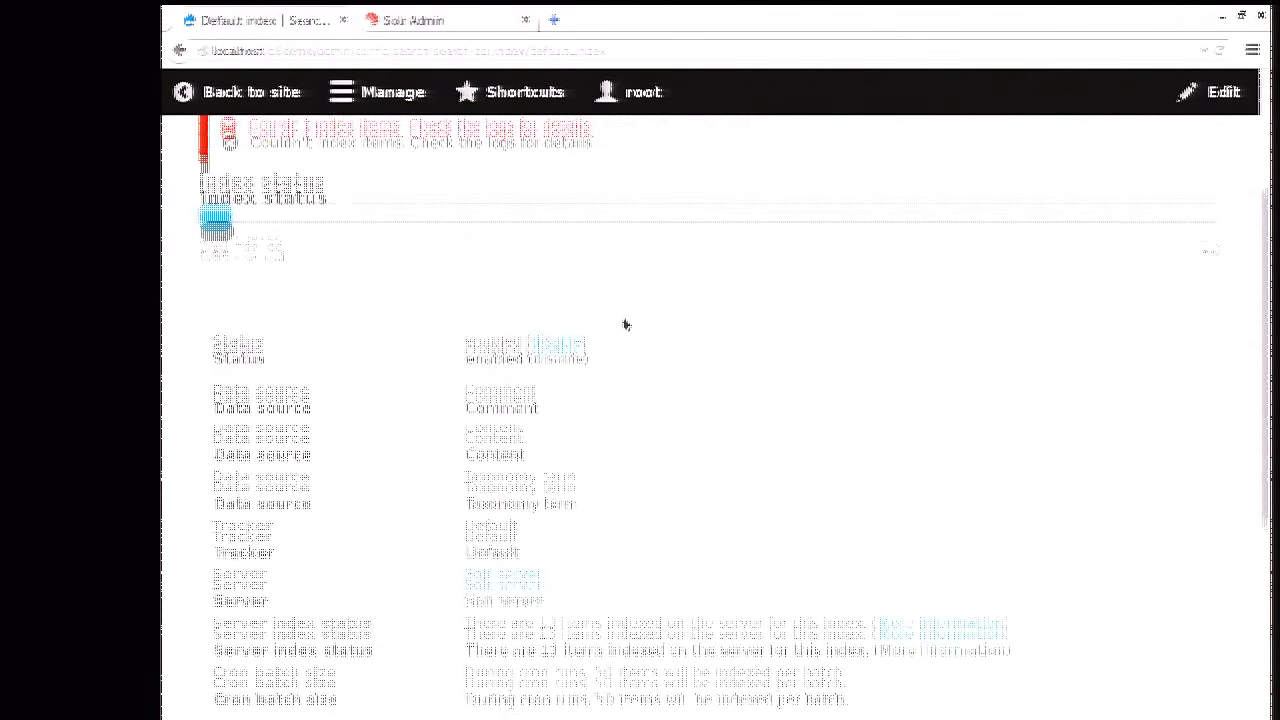
pyautogui.scroll(-3, 624, 321)
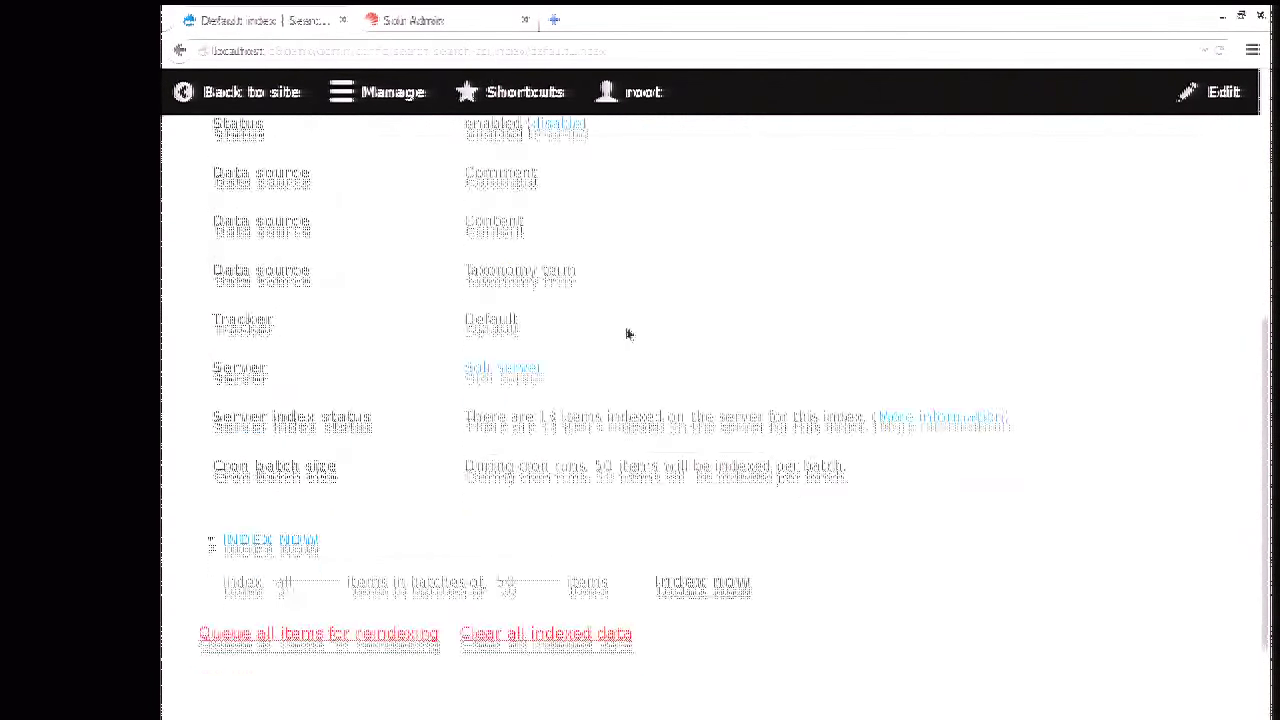
pyautogui.scroll(8, 627, 340)
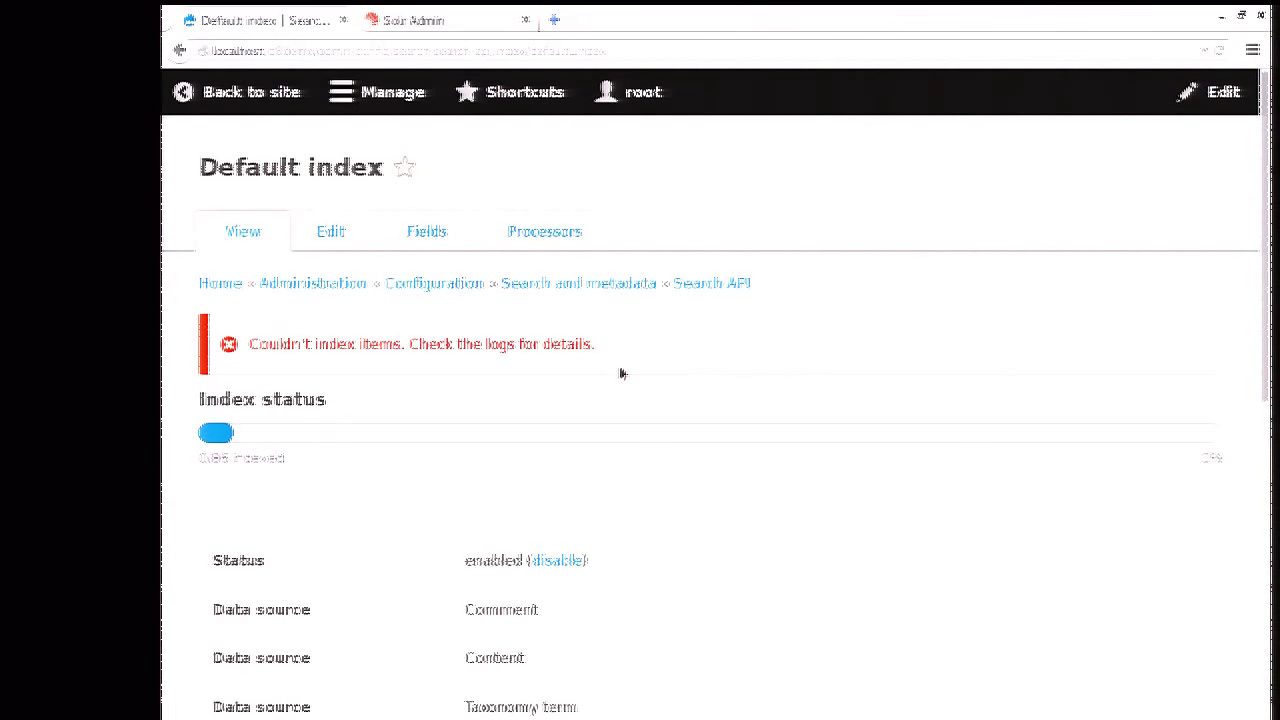
pyautogui.hotkey('alt', 'Tab')
pyautogui.press('pagedown')
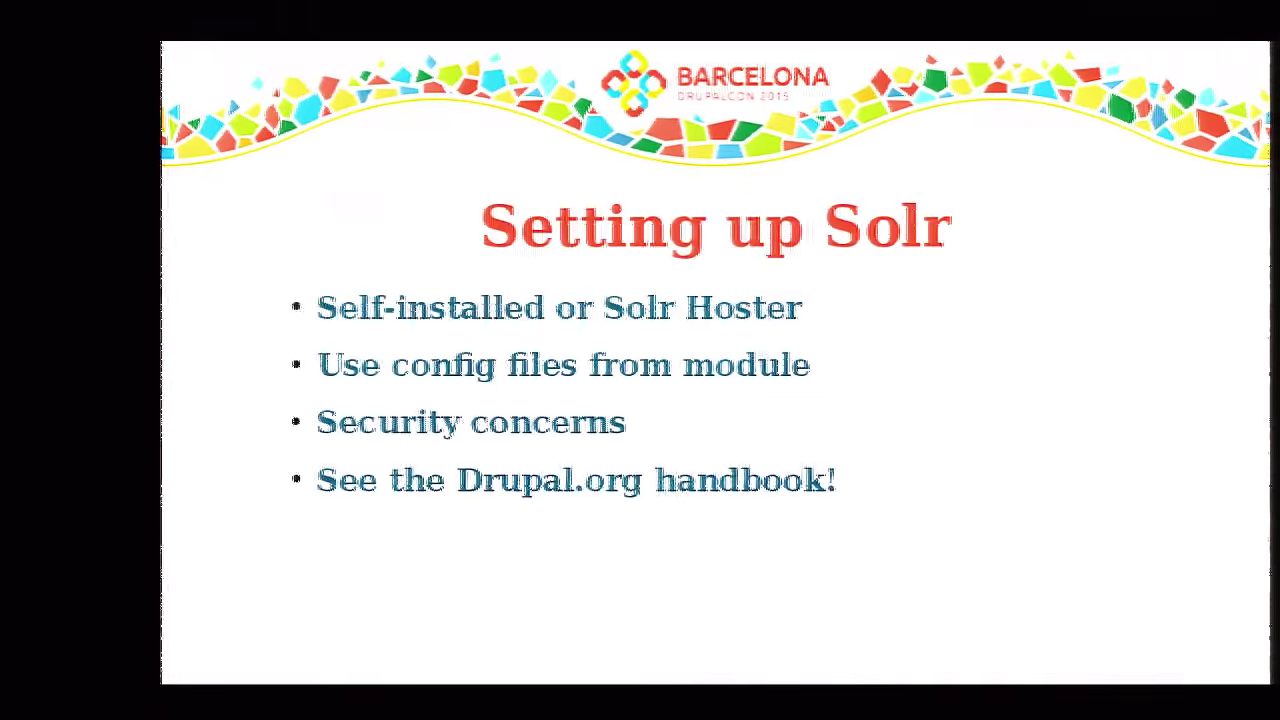